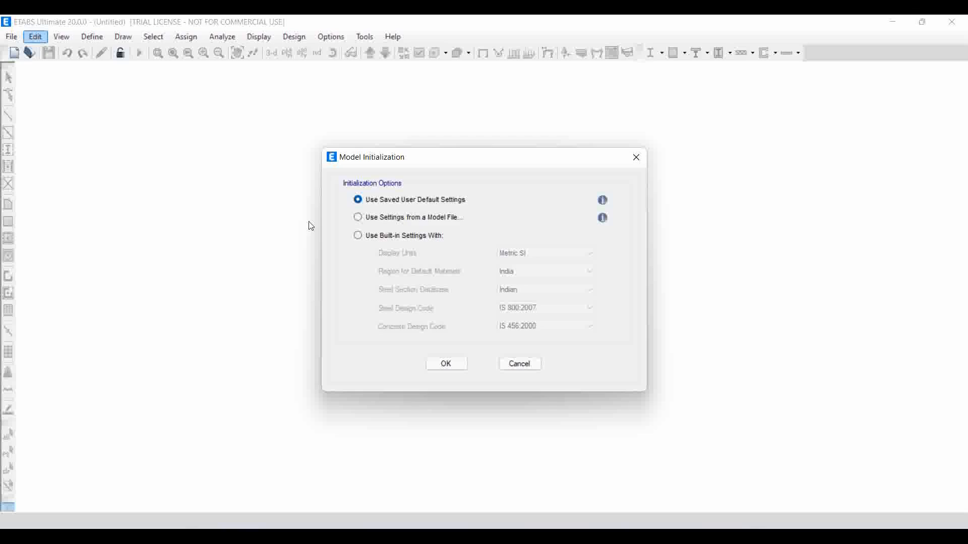
# - Initialize the model with built-in settings: Metric SI units, India materials region, Indian steel section database, IS 800:2007 steel and IS 456:2000 concrete codes
pyautogui.click(358, 237)
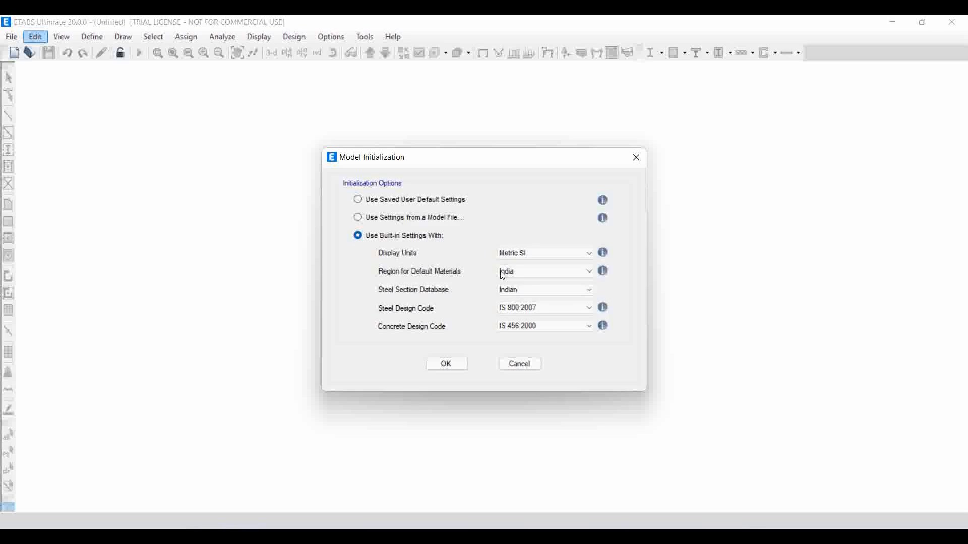
pyautogui.click(536, 254)
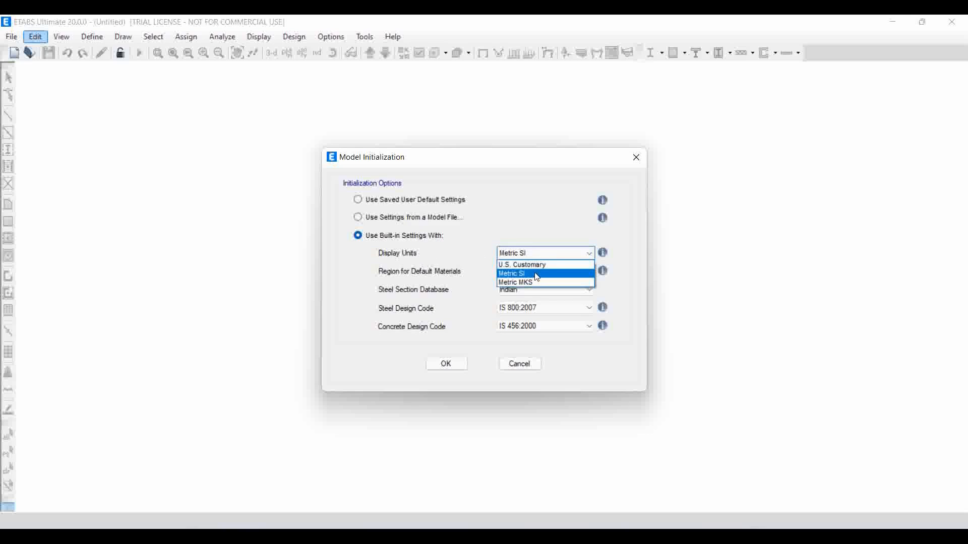
pyautogui.click(537, 274)
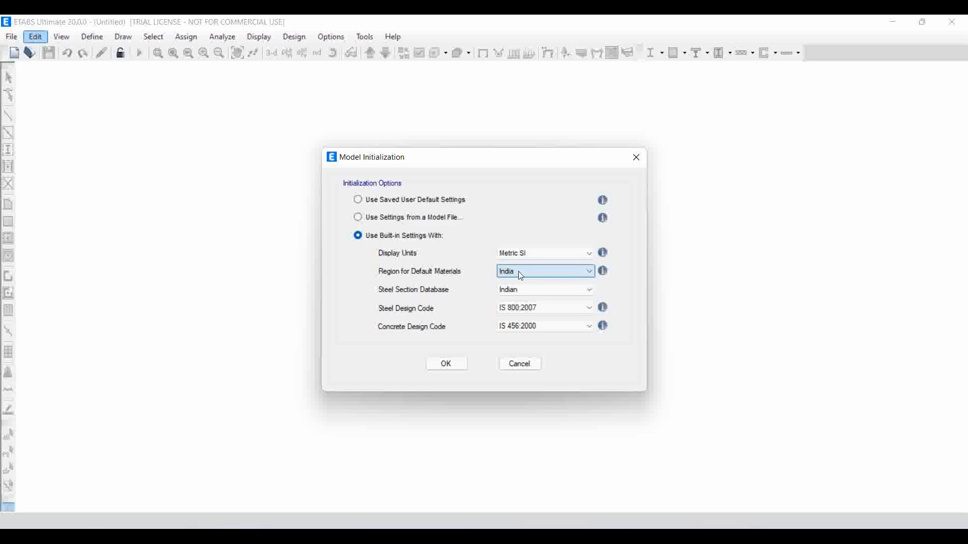
pyautogui.click(544, 277)
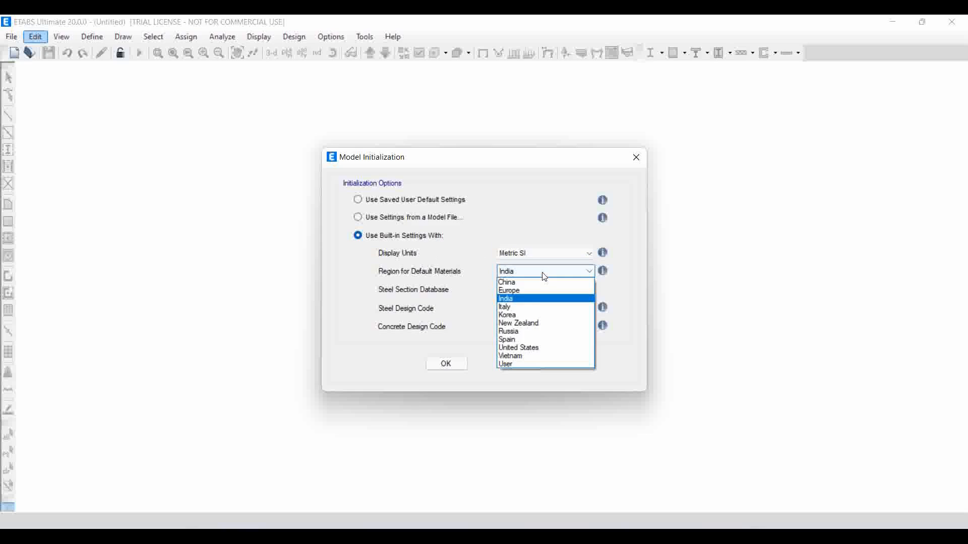
pyautogui.click(519, 299)
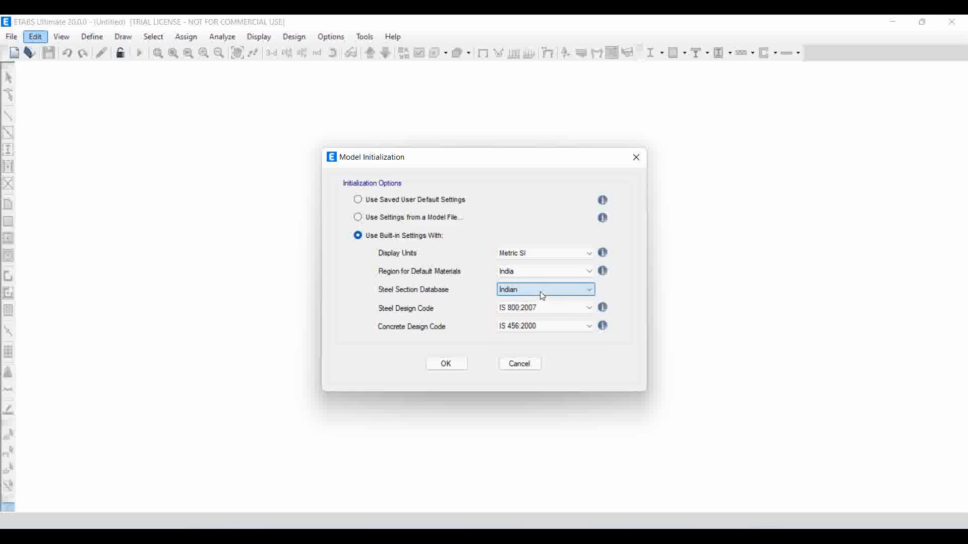
pyautogui.click(541, 293)
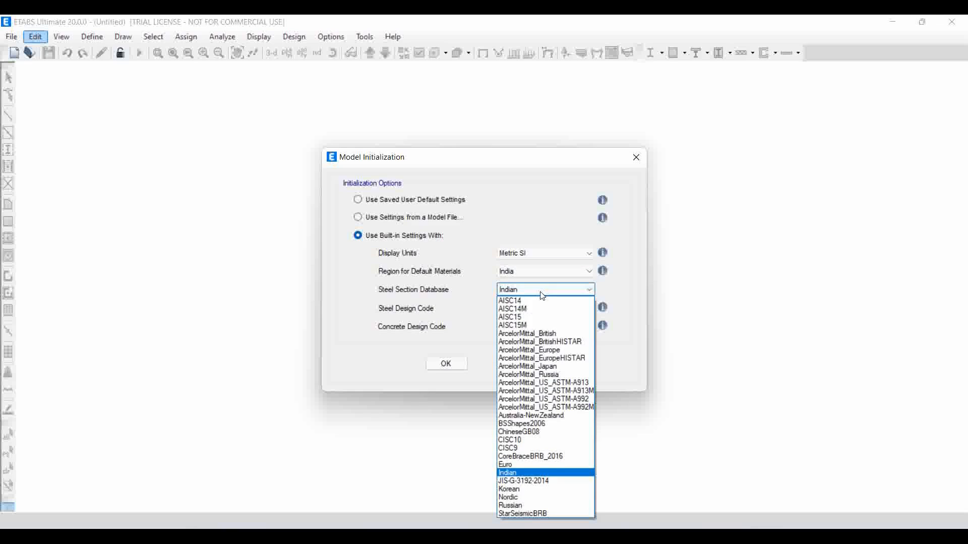
pyautogui.click(521, 474)
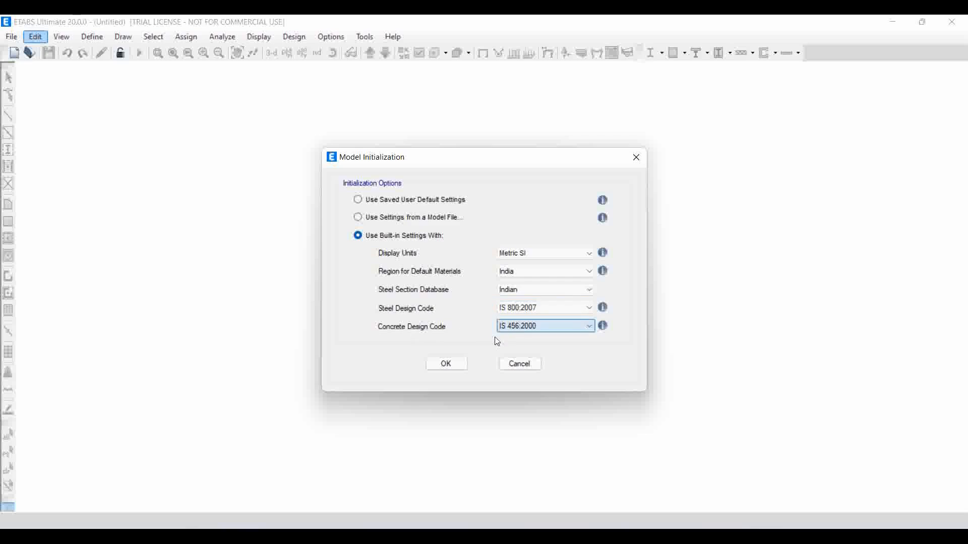
pyautogui.click(447, 364)
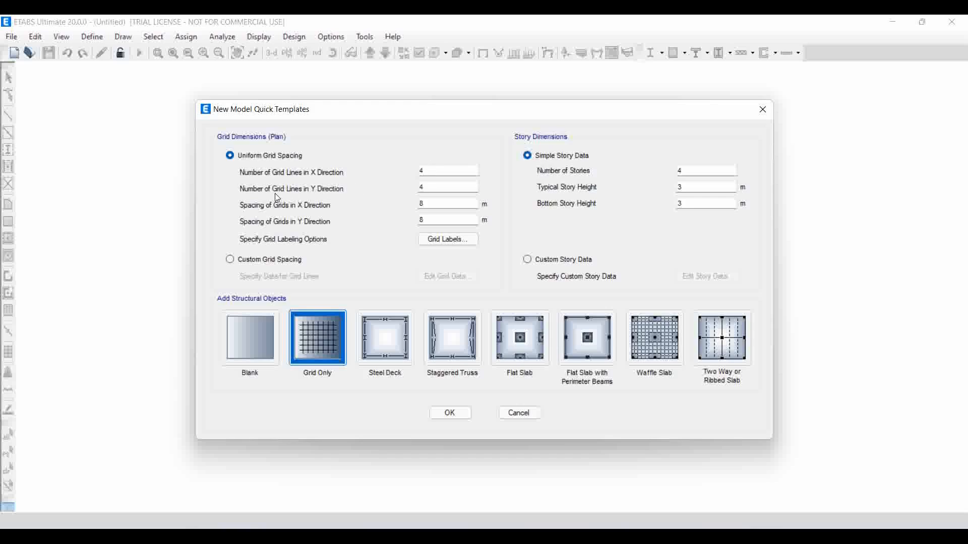
# - Set the uniform plan grid to 4 grid lines in the Y direction and 5 m spacing in both X and Y
pyautogui.doubleClick(433, 188)
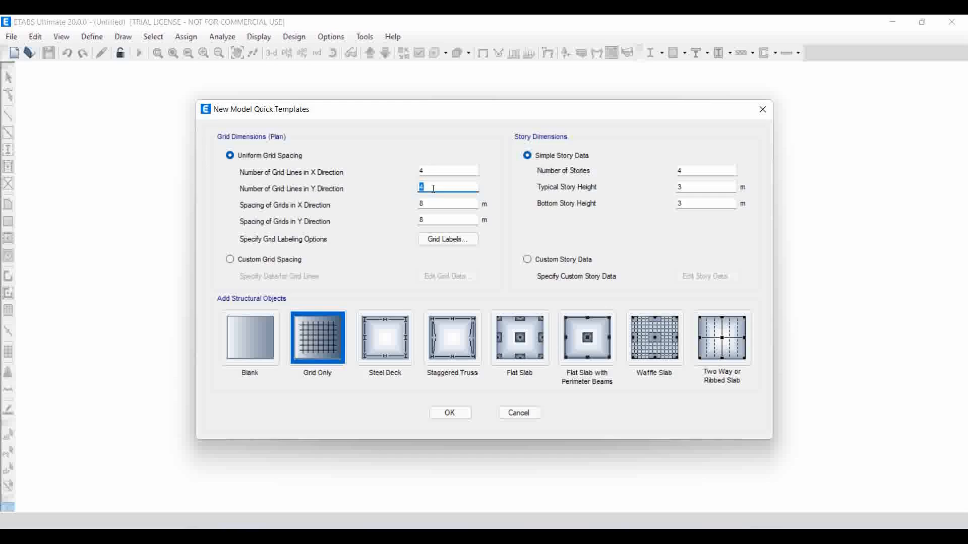
pyautogui.write('4')
pyautogui.press('Return')
pyautogui.doubleClick(443, 204)
pyautogui.write('5')
pyautogui.doubleClick(430, 219)
pyautogui.write('5')
# - Set the number of stories to 10 and create the model from the Grid Only template
pyautogui.click(687, 172)
pyautogui.write('10')
pyautogui.click(316, 356)
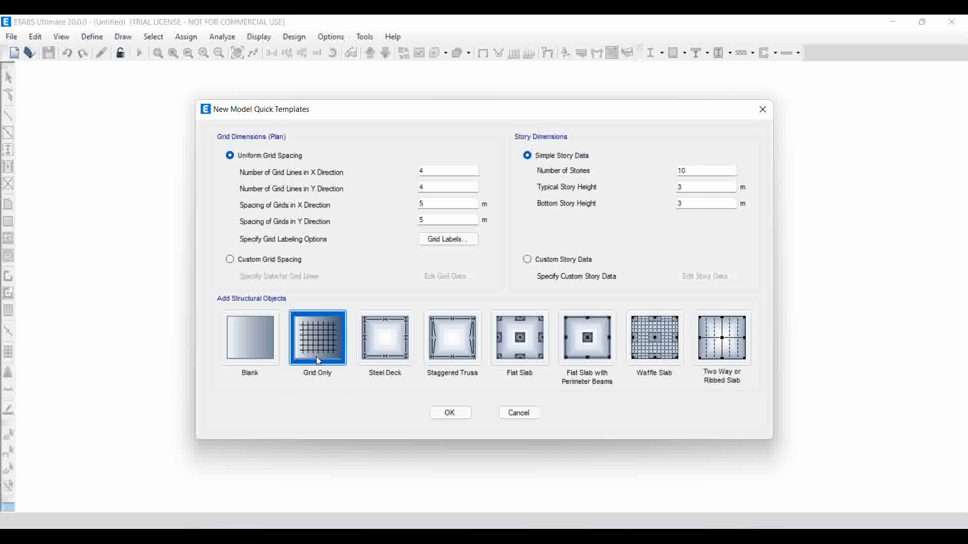
pyautogui.click(441, 413)
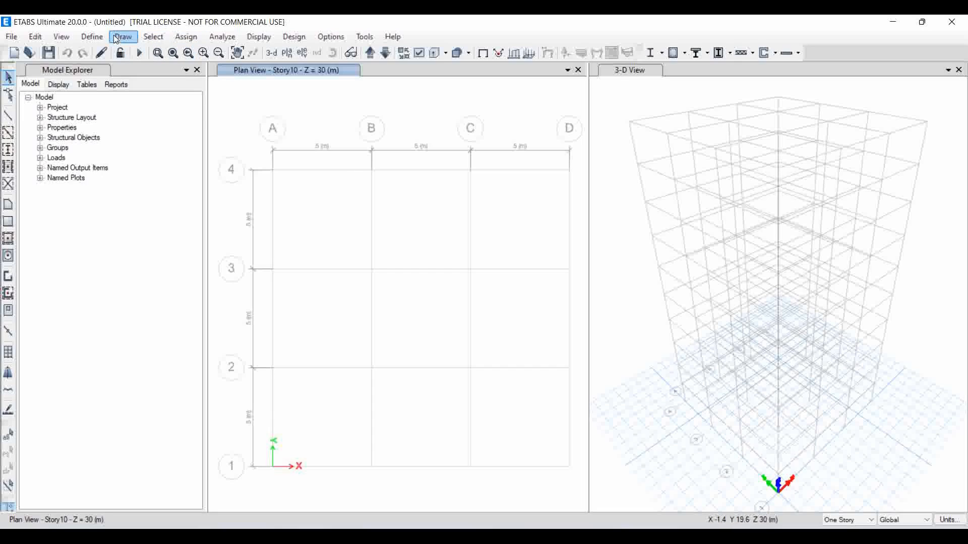
# - Define a new concrete material for the India region using the Indian standard and grade M35, keeping its default properties
pyautogui.click(92, 37)
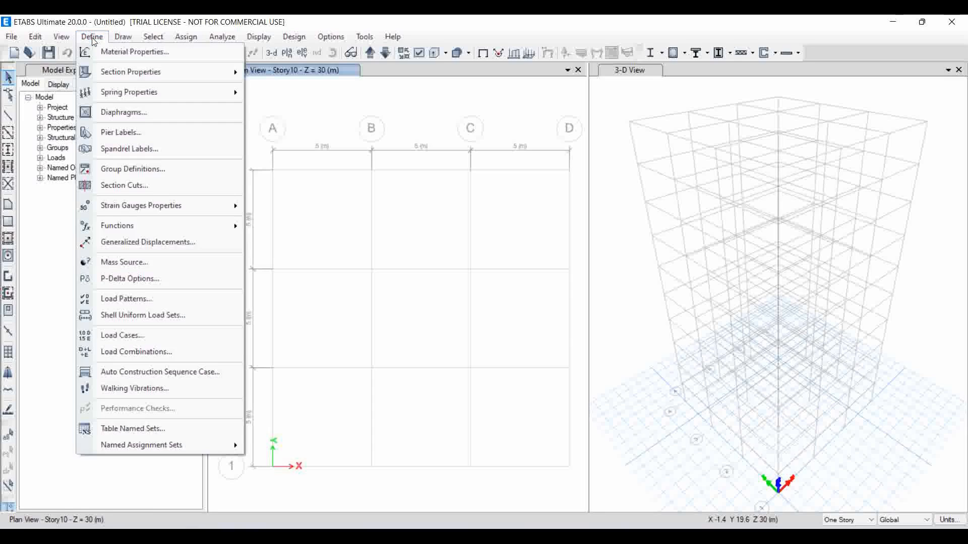
pyautogui.click(113, 51)
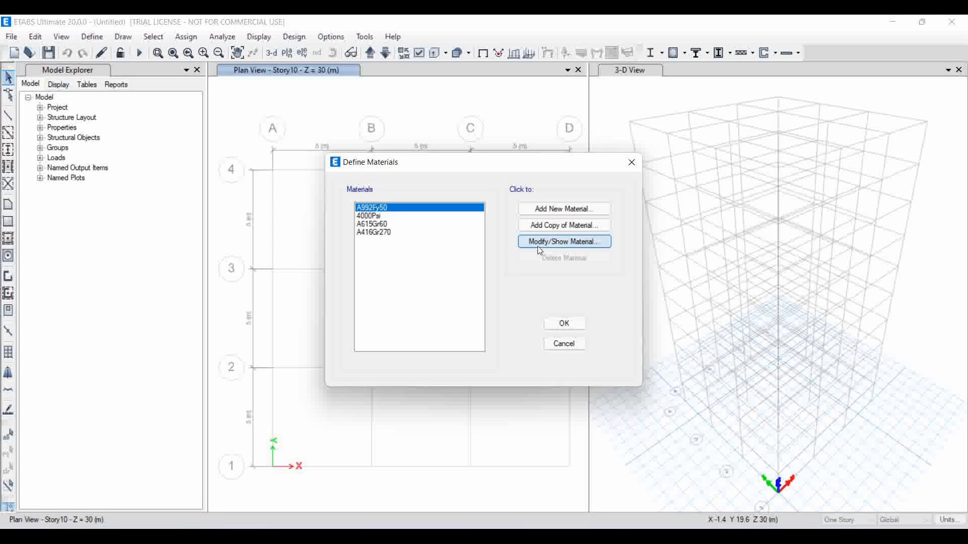
pyautogui.click(557, 209)
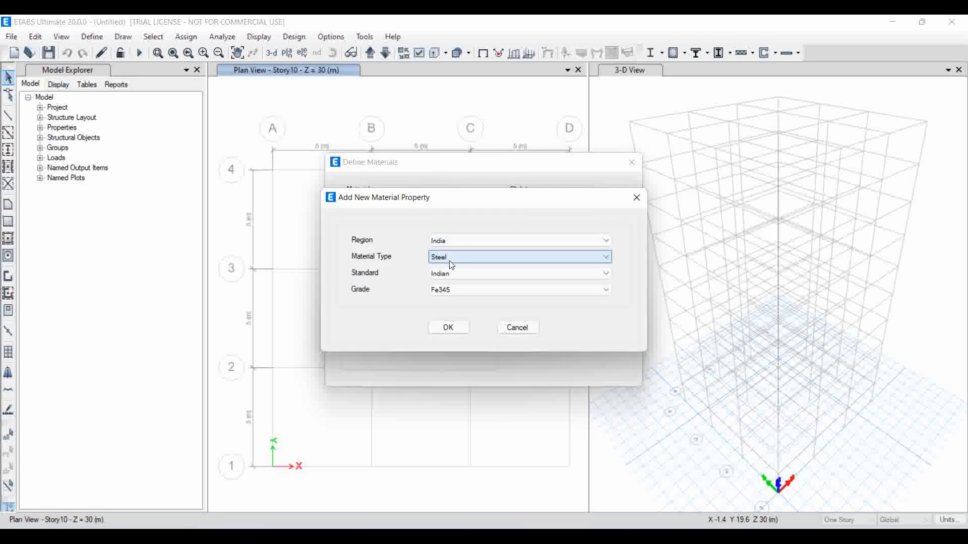
pyautogui.click(451, 259)
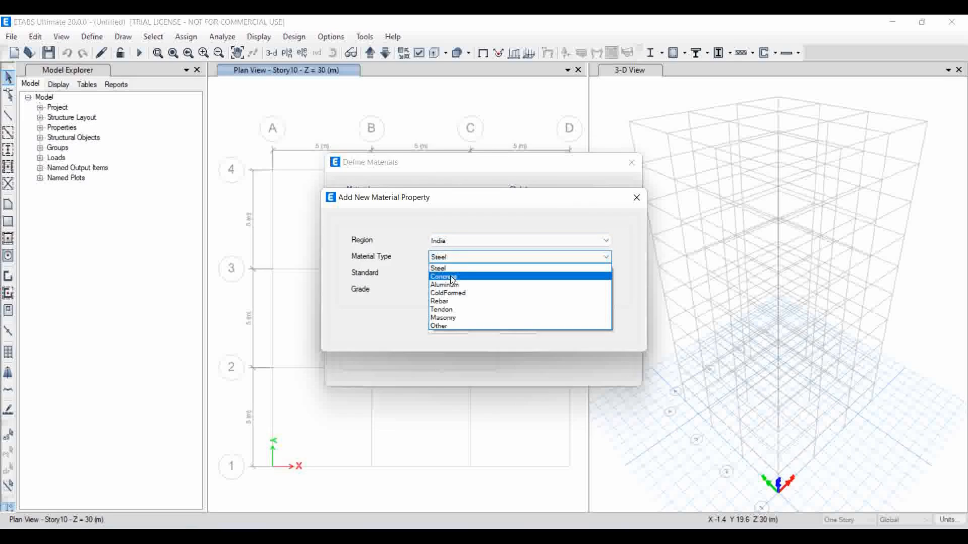
pyautogui.click(451, 277)
pyautogui.click(465, 275)
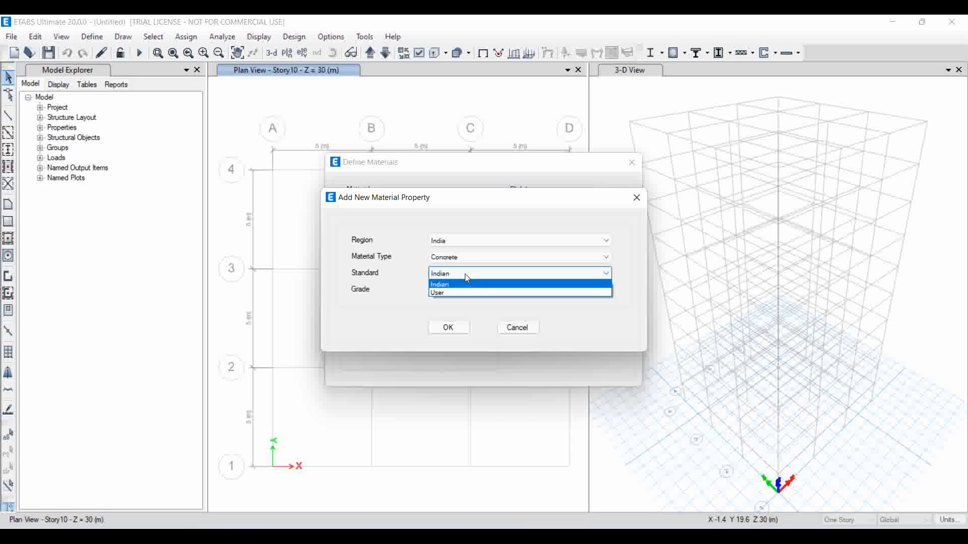
pyautogui.click(463, 282)
pyautogui.click(462, 291)
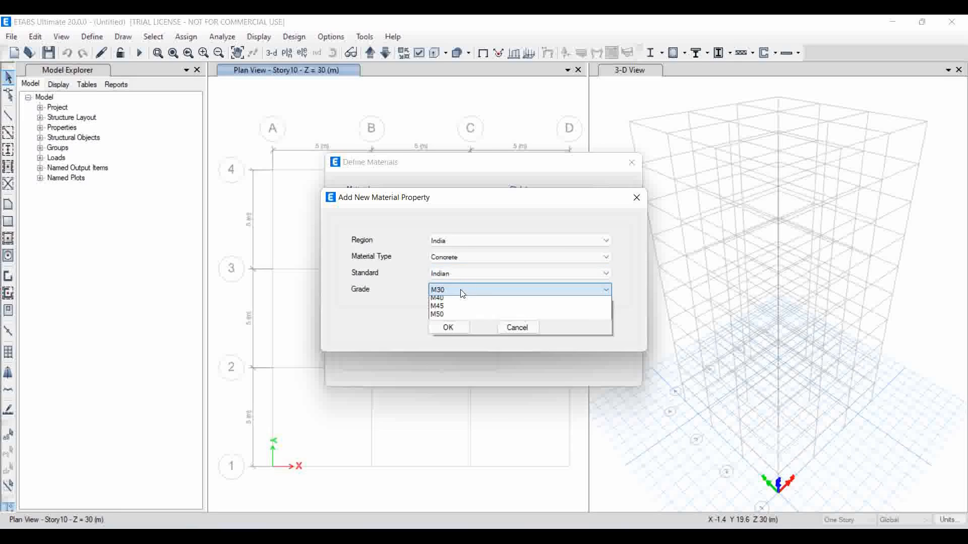
pyautogui.click(447, 334)
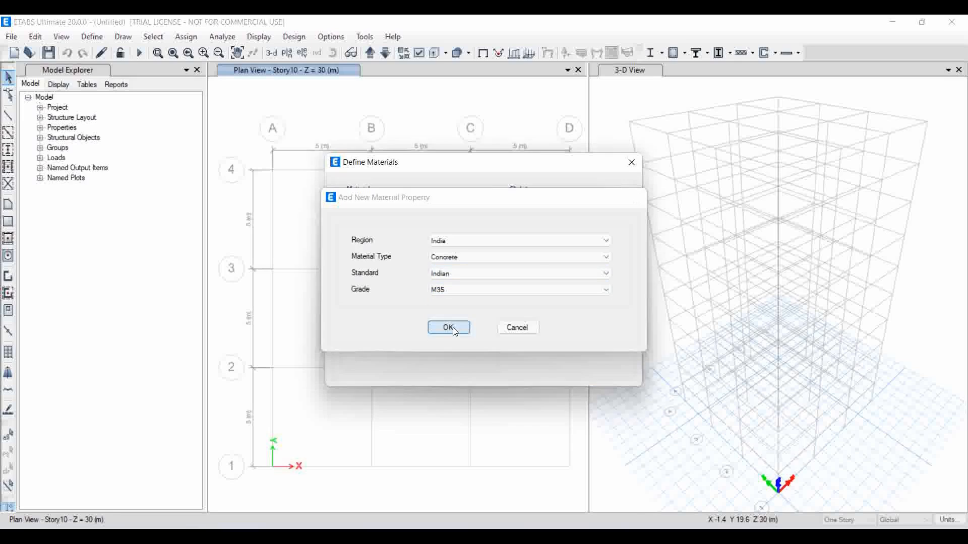
pyautogui.click(449, 329)
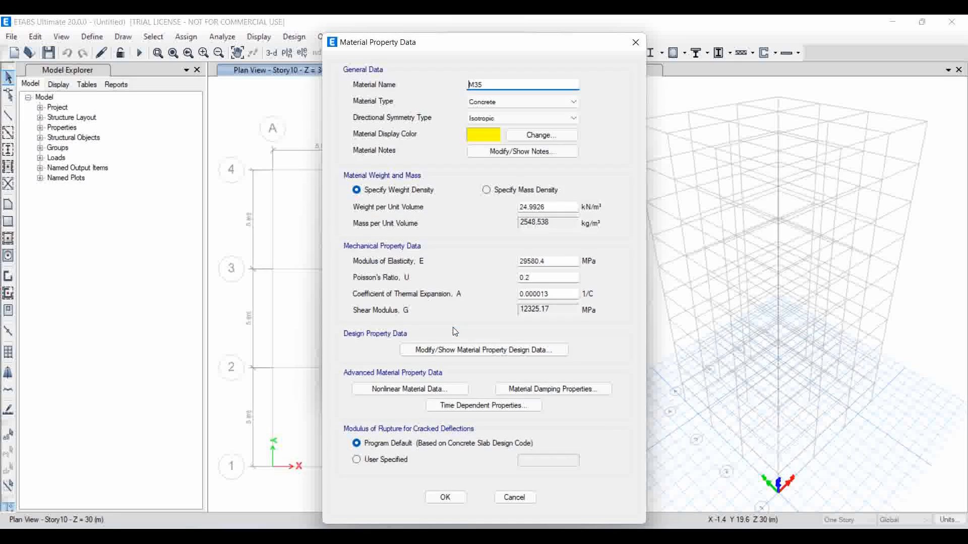
pyautogui.click(445, 498)
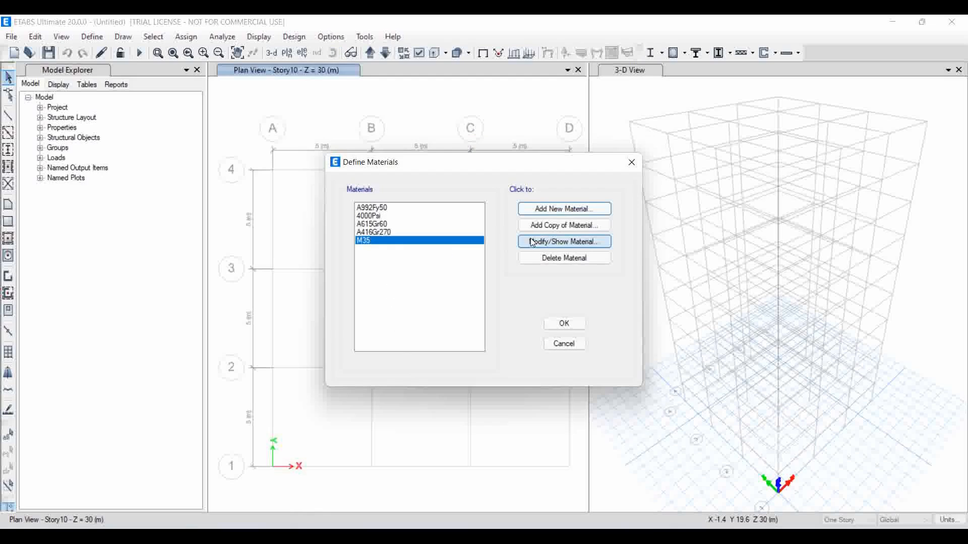
# - Add a new rebar material with the Indian standard and grade HYSD Grade 500, accepting its default properties
pyautogui.click(565, 209)
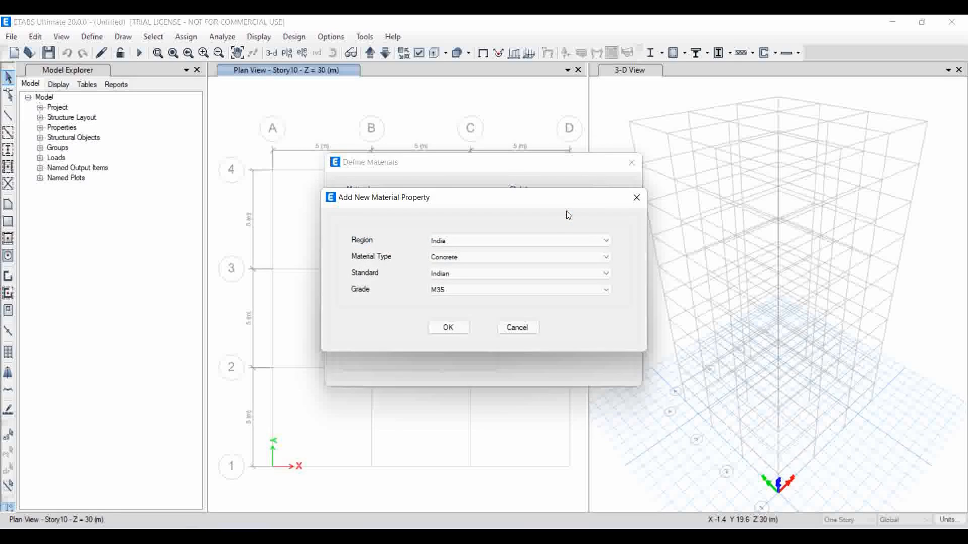
pyautogui.click(502, 258)
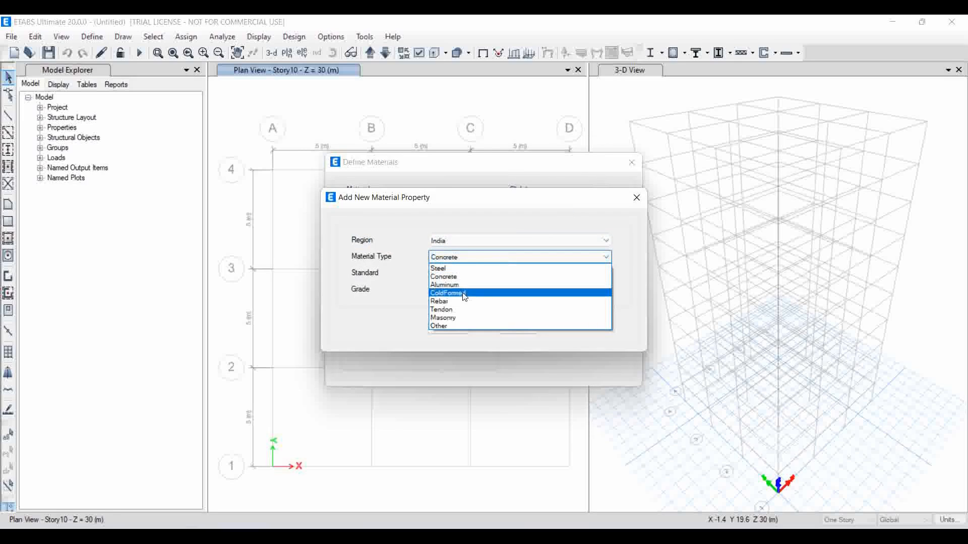
pyautogui.click(452, 268)
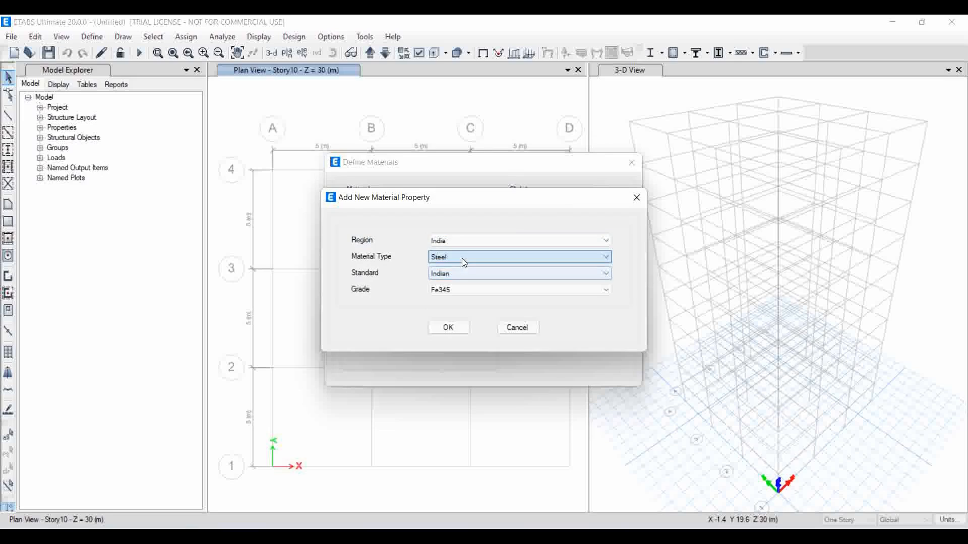
pyautogui.click(461, 258)
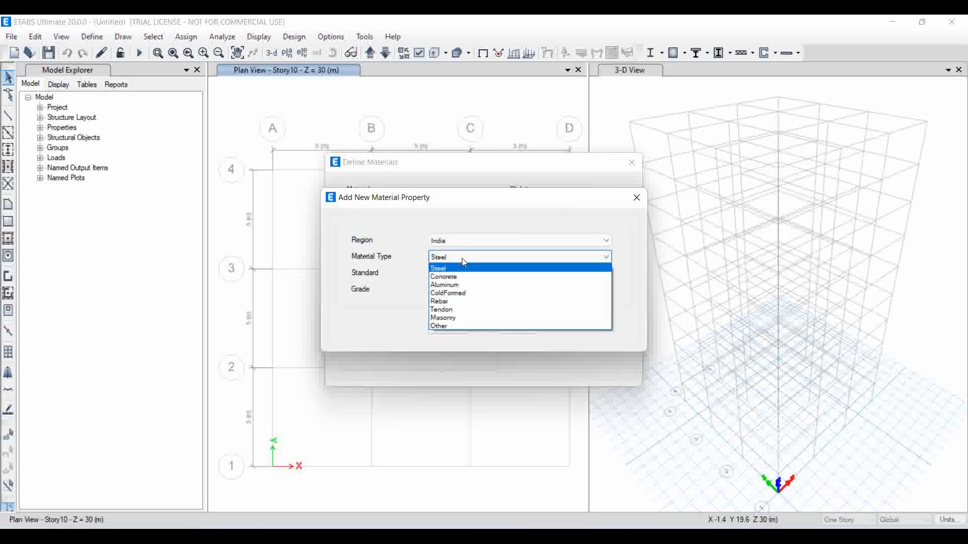
pyautogui.click(456, 303)
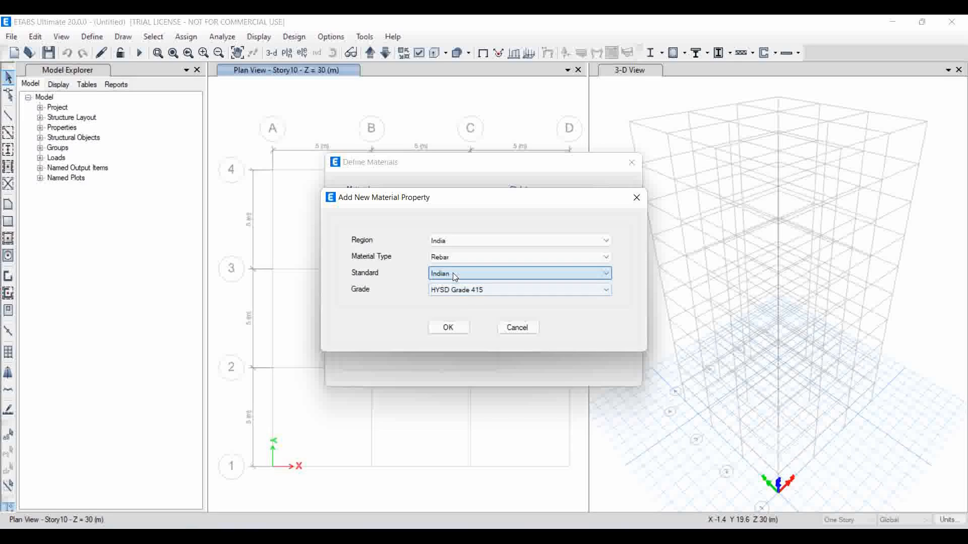
pyautogui.click(454, 290)
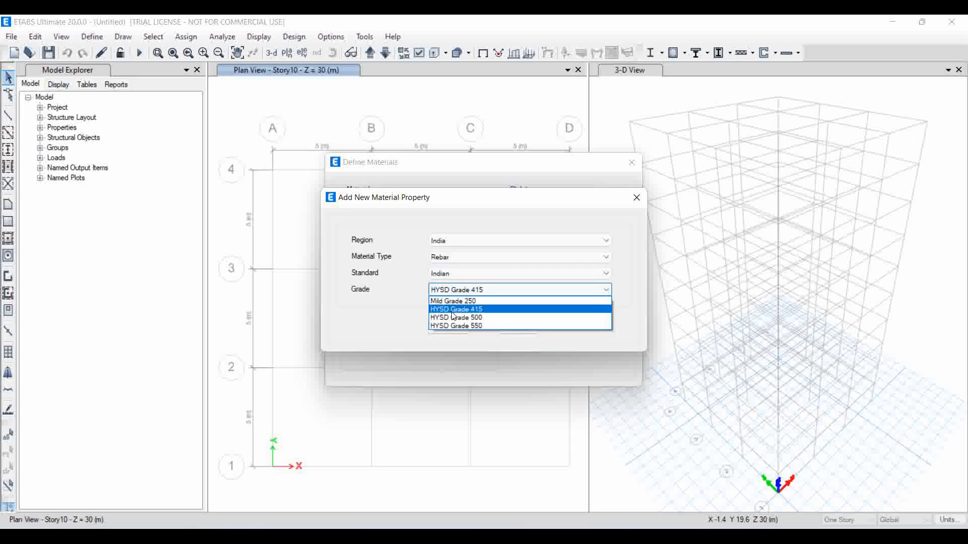
pyautogui.click(454, 318)
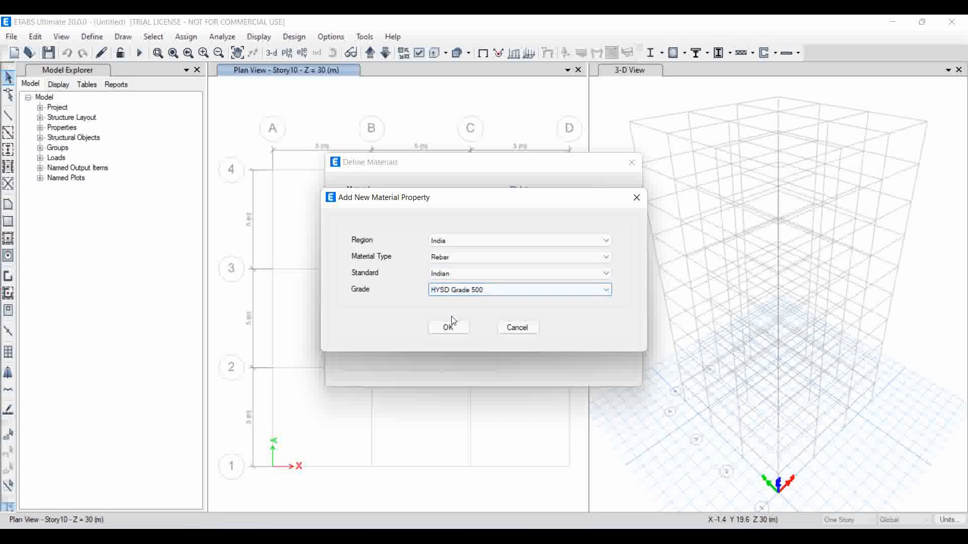
pyautogui.click(449, 327)
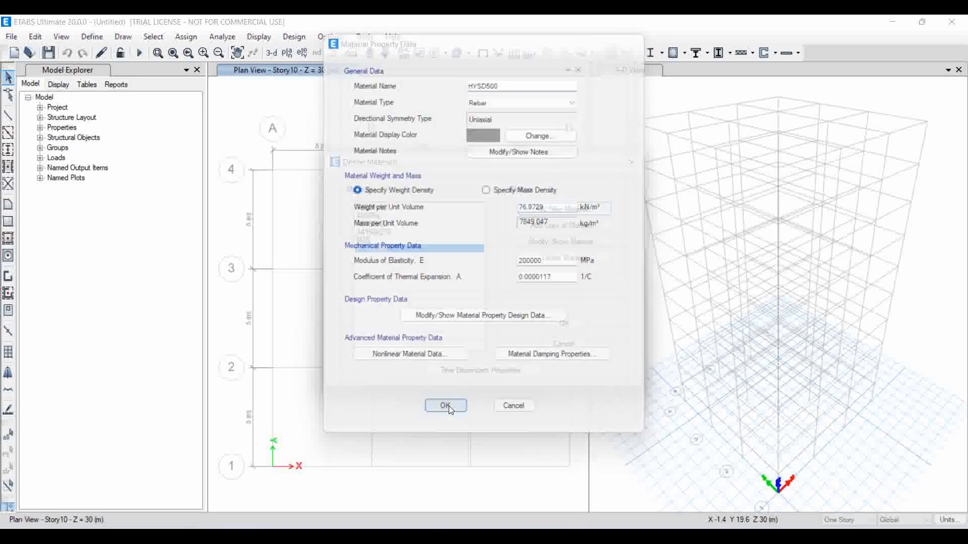
pyautogui.click(449, 407)
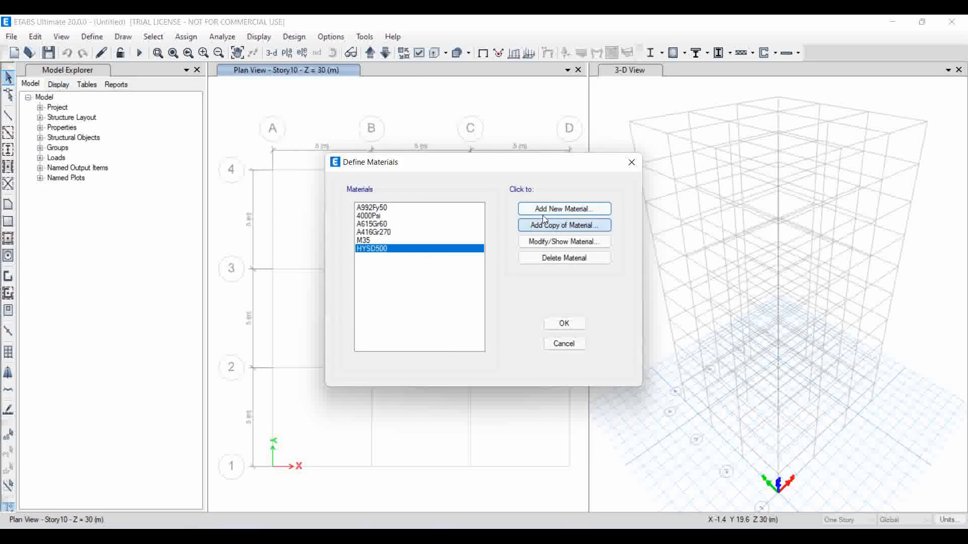
# - Add another Indian-standard rebar material of grade Mild Grade 250 with its default properties
pyautogui.click(571, 210)
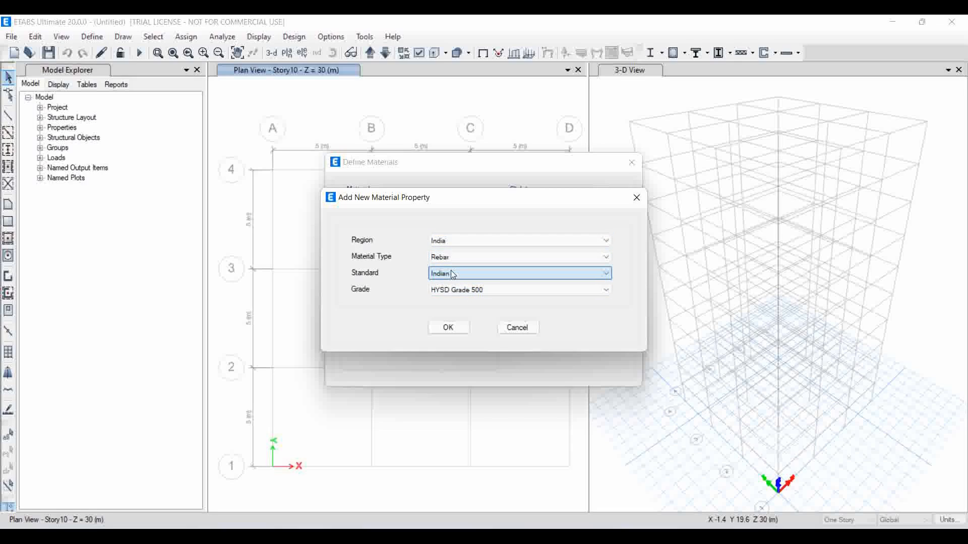
pyautogui.click(456, 292)
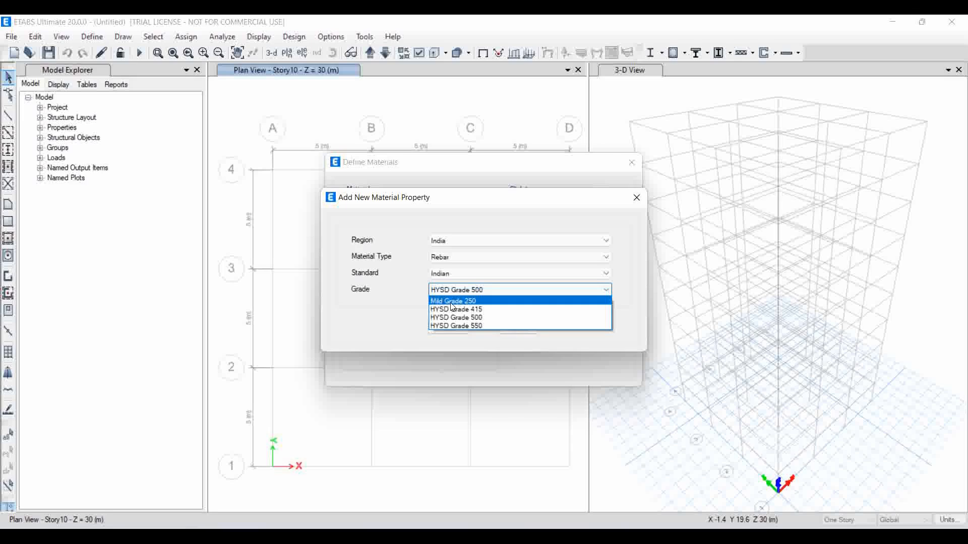
pyautogui.click(451, 303)
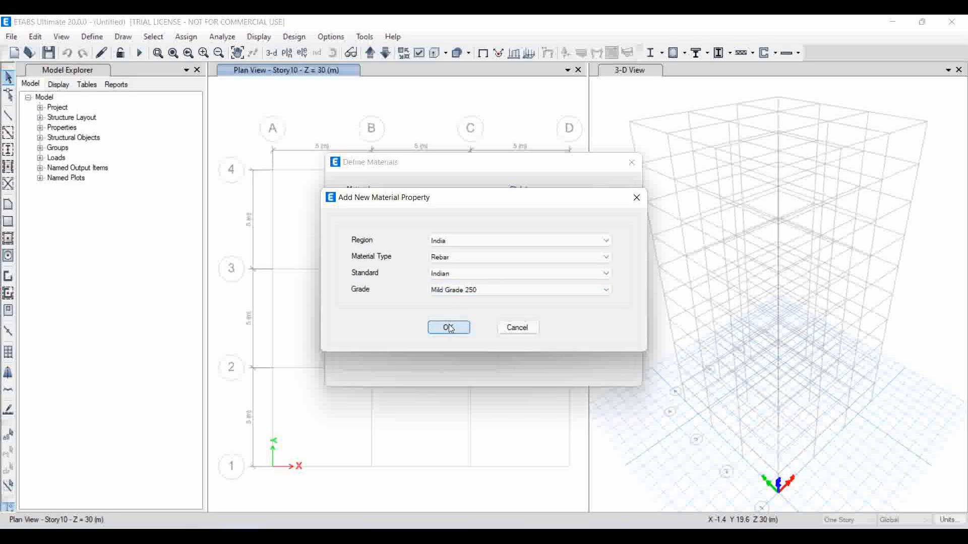
pyautogui.click(449, 328)
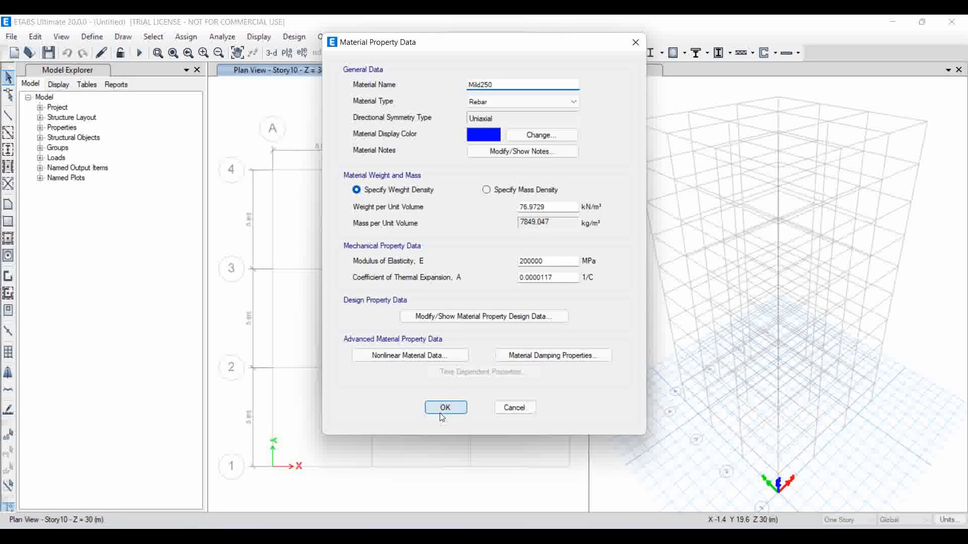
pyautogui.click(445, 408)
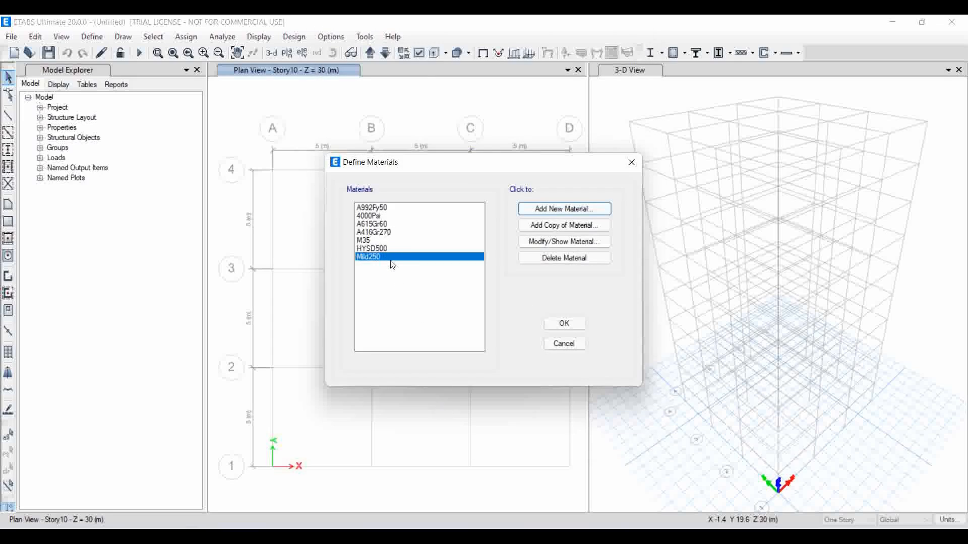
pyautogui.moveTo(391, 260)
pyautogui.mouseDown()
pyautogui.moveTo(379, 242)
pyautogui.moveTo(391, 259)
pyautogui.mouseUp()
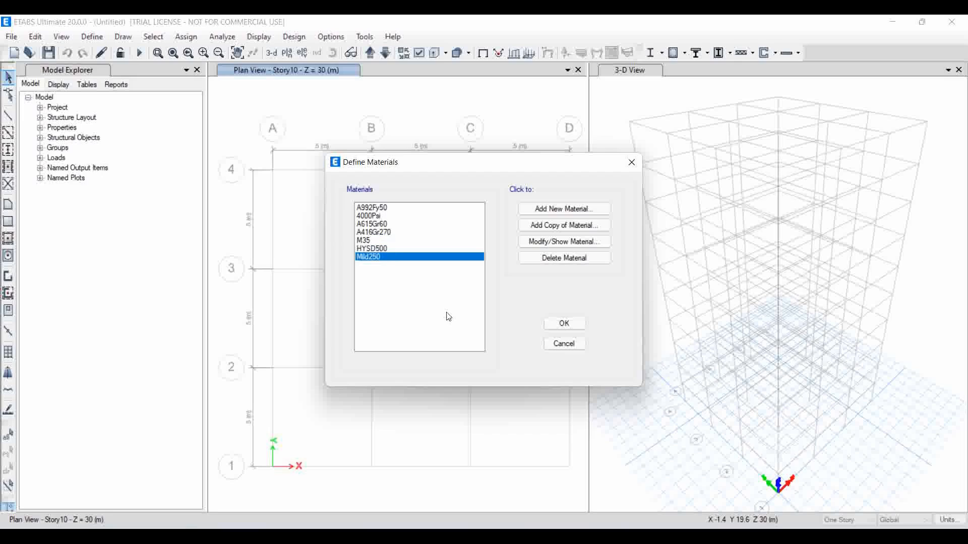
# - Accept the defined materials and start a new frame section property with the Concrete Rectangular shape
pyautogui.click(555, 325)
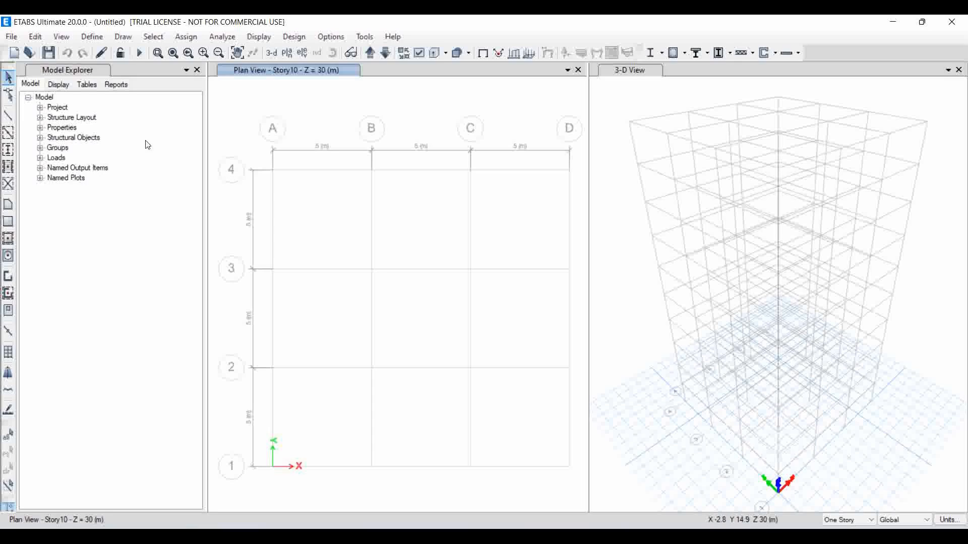
pyautogui.click(93, 37)
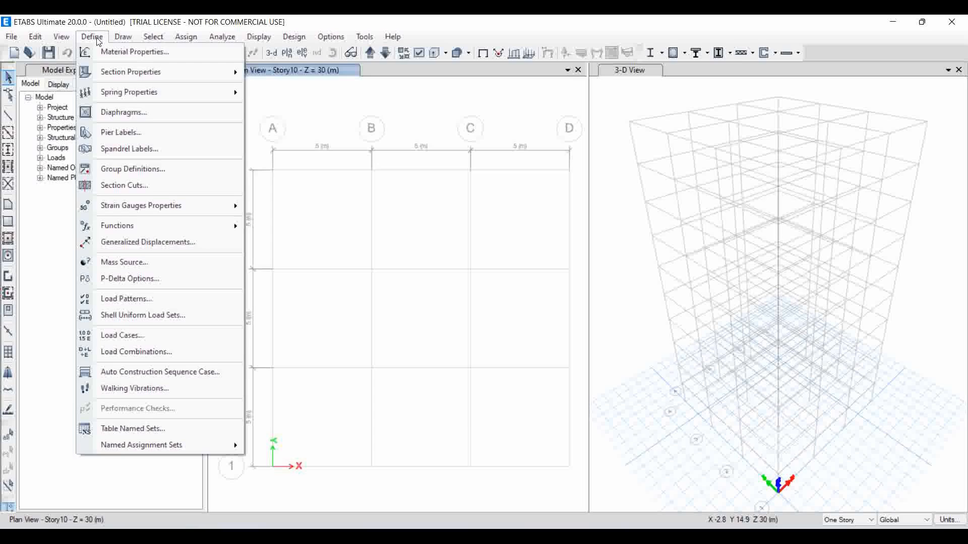
pyautogui.moveTo(130, 72)
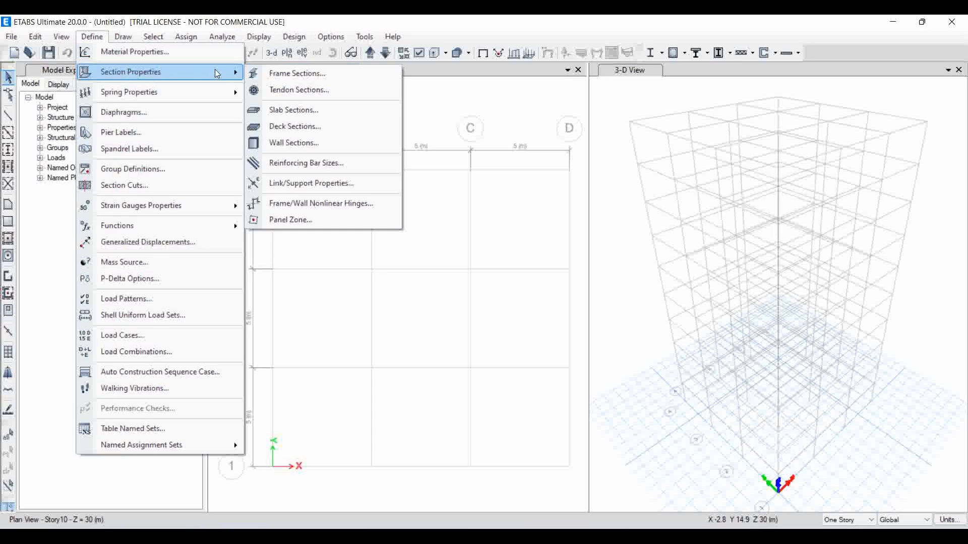
pyautogui.click(262, 75)
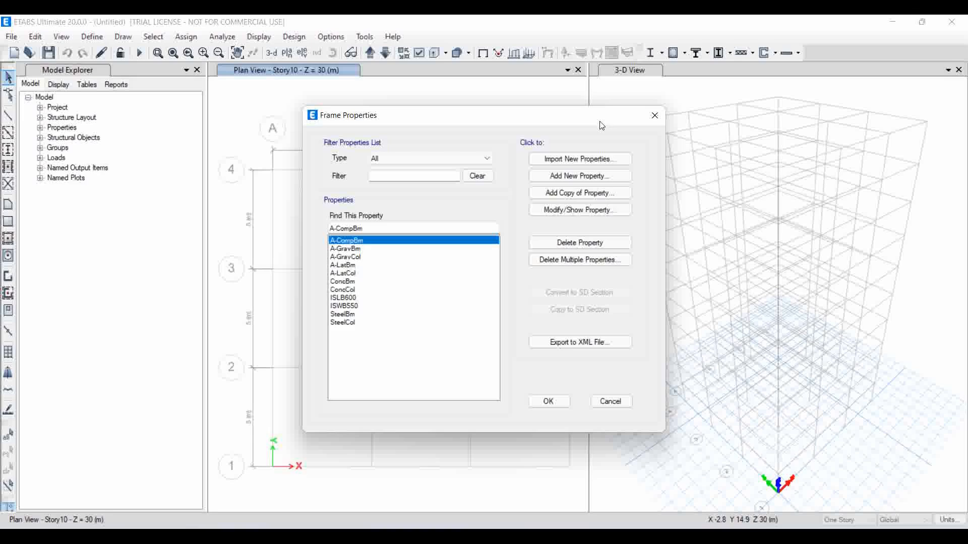
pyautogui.click(574, 178)
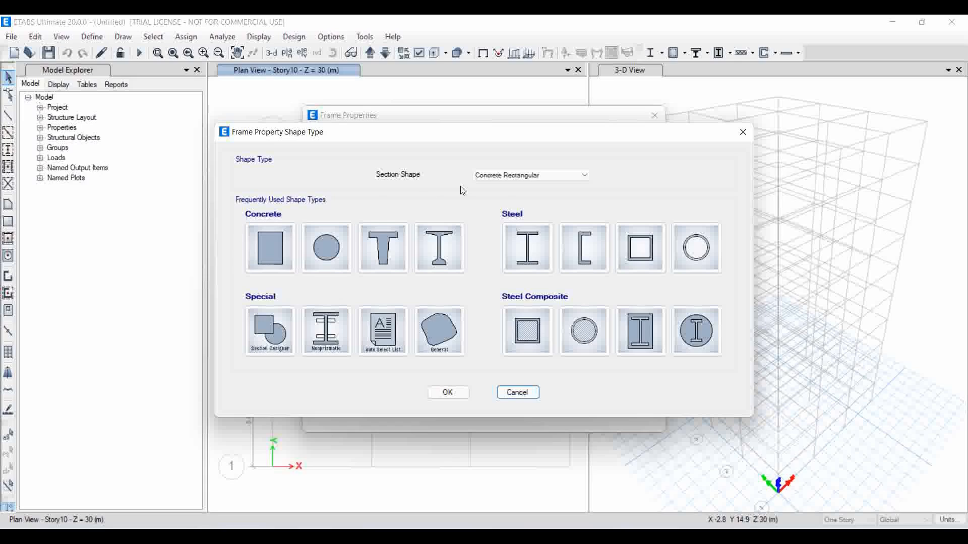
pyautogui.click(508, 175)
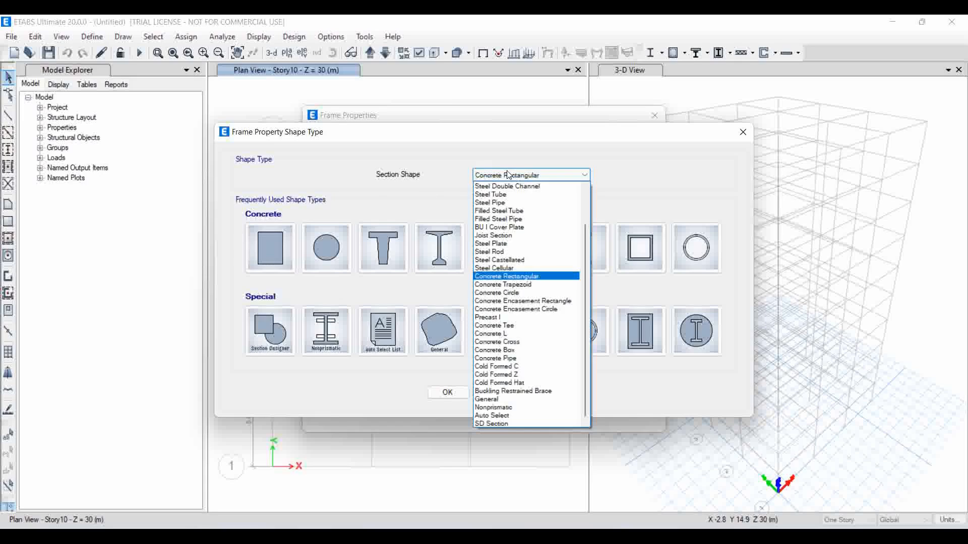
pyautogui.click(524, 279)
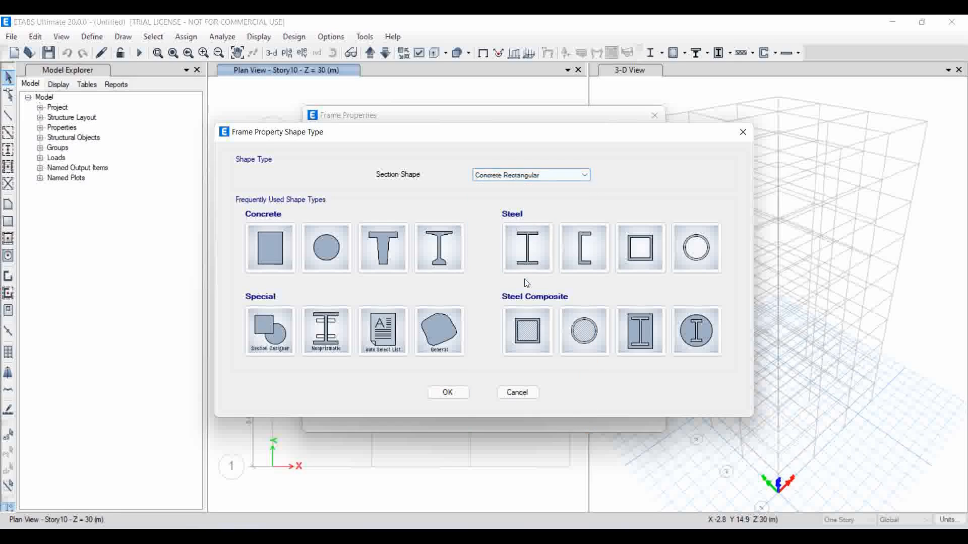
pyautogui.click(268, 234)
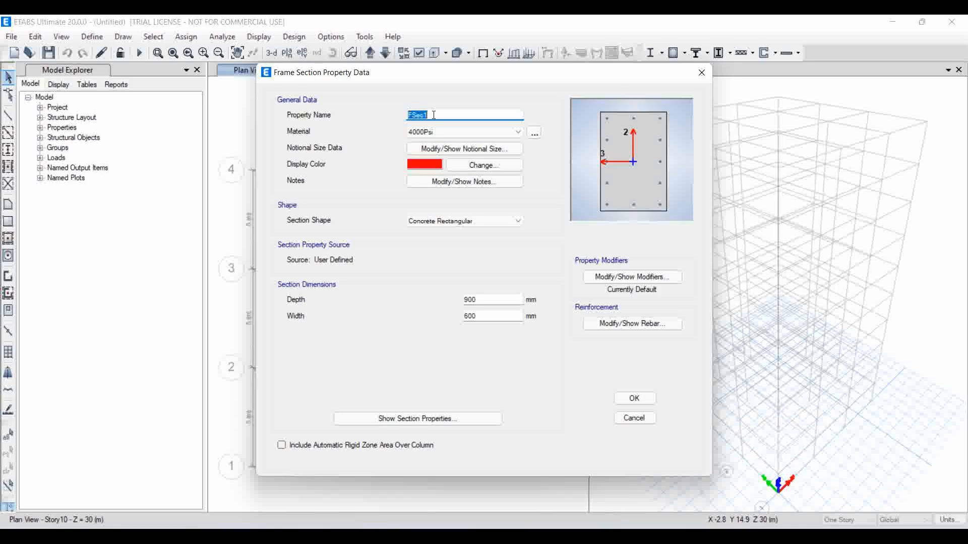
# - Name the frame section B 300x400, assign material M35, and set its depth to 400 mm and width to 300 mm
pyautogui.press('BackSpace')
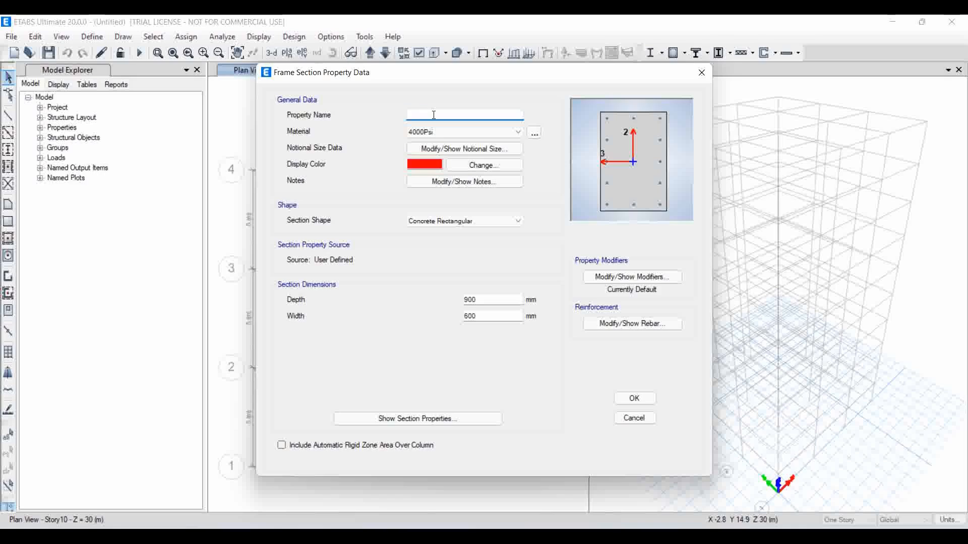
pyautogui.write('B 300x400')
pyautogui.click(498, 135)
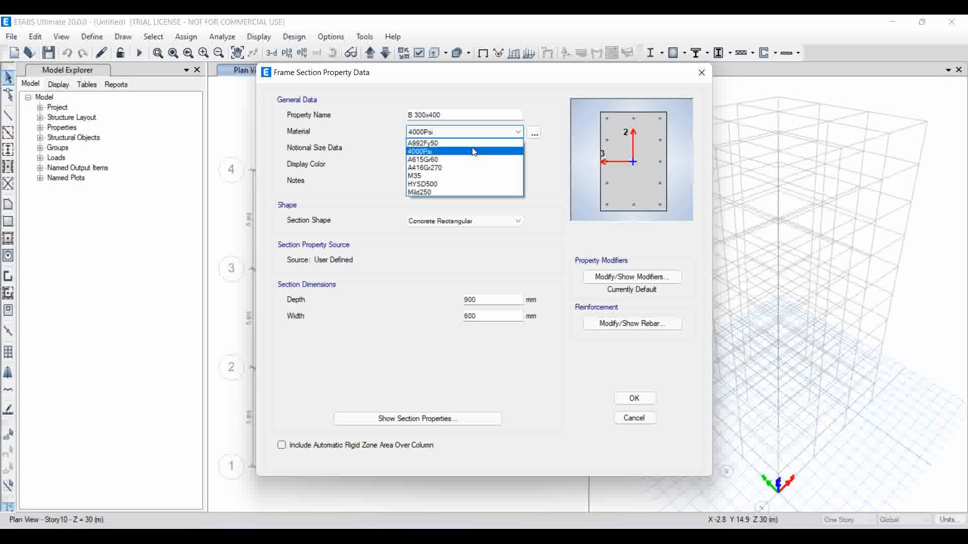
pyautogui.click(437, 176)
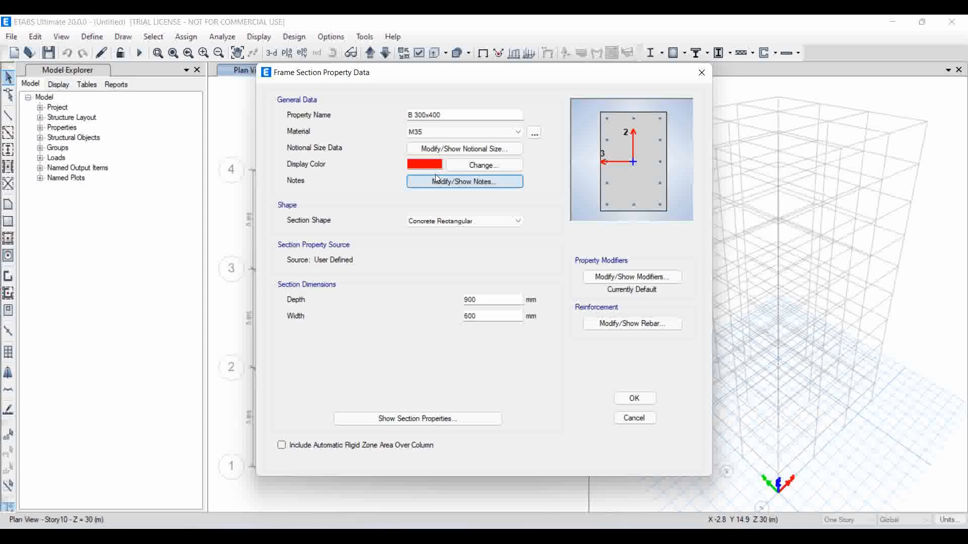
pyautogui.doubleClick(488, 298)
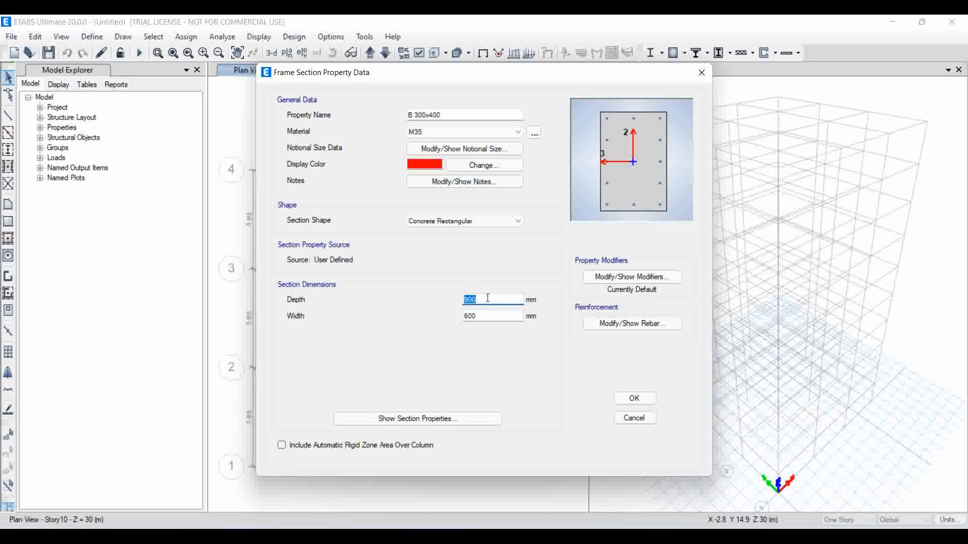
pyautogui.write('400')
pyautogui.doubleClick(487, 317)
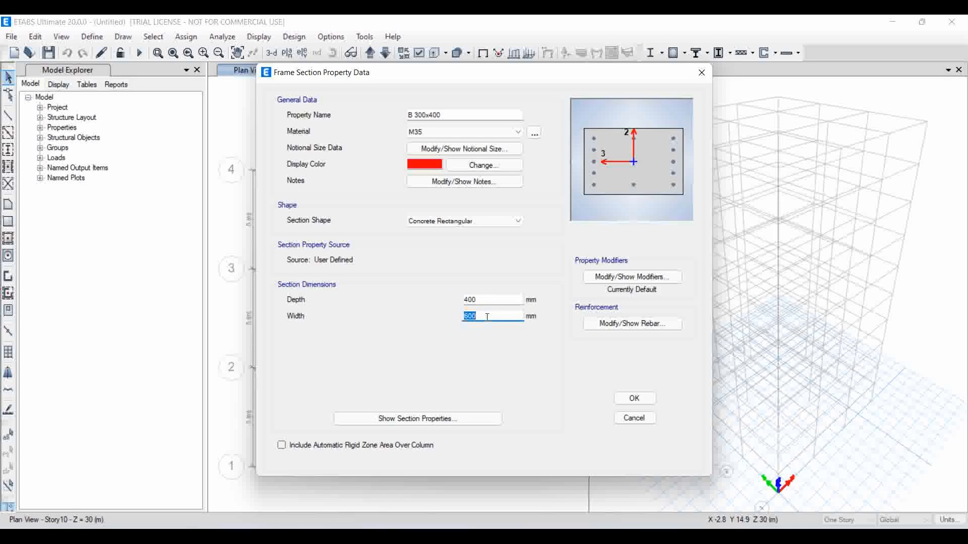
pyautogui.write('300')
pyautogui.press('Tab')
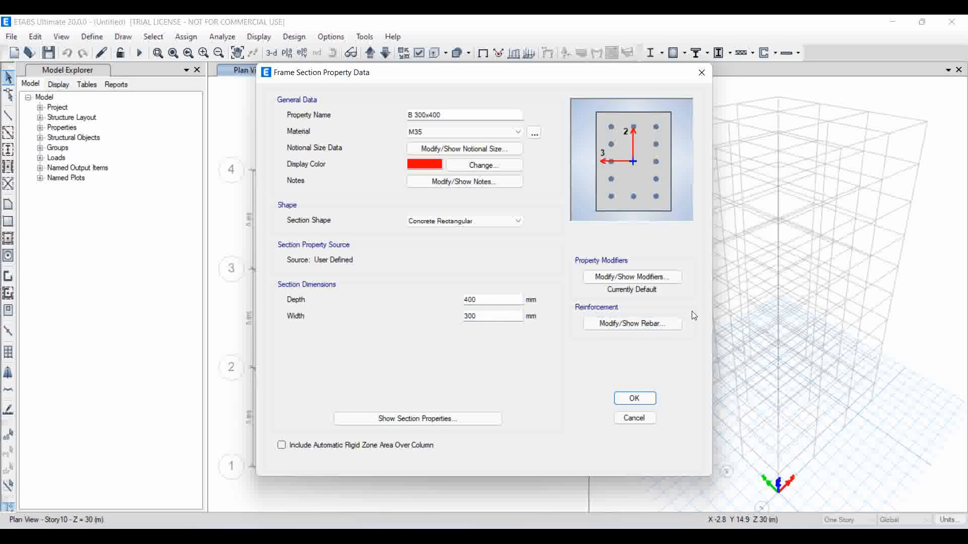
# - Set the section's reinforcement to M3 Design Only (Beam), with HYSD500 longitudinal bars and Mild250 confinement bars
pyautogui.click(649, 327)
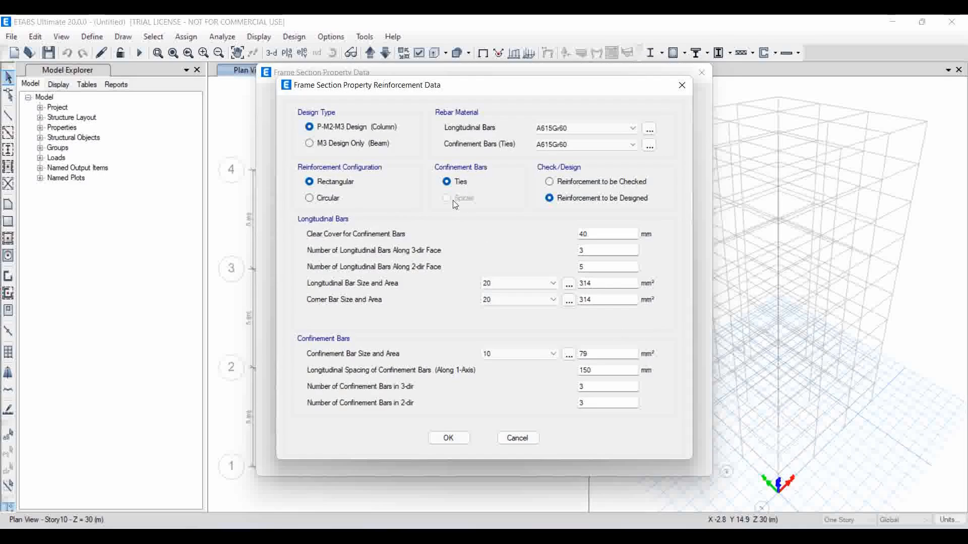
pyautogui.click(310, 143)
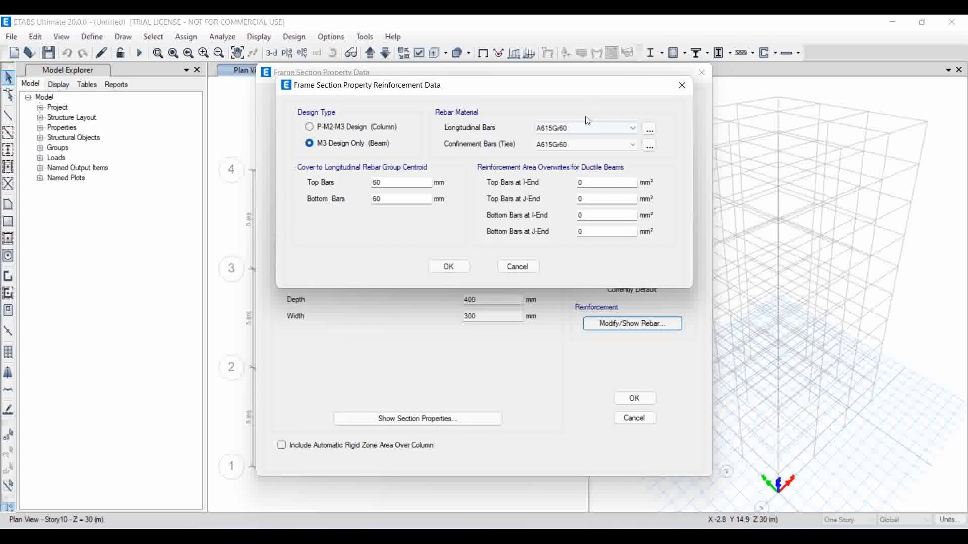
pyautogui.click(568, 129)
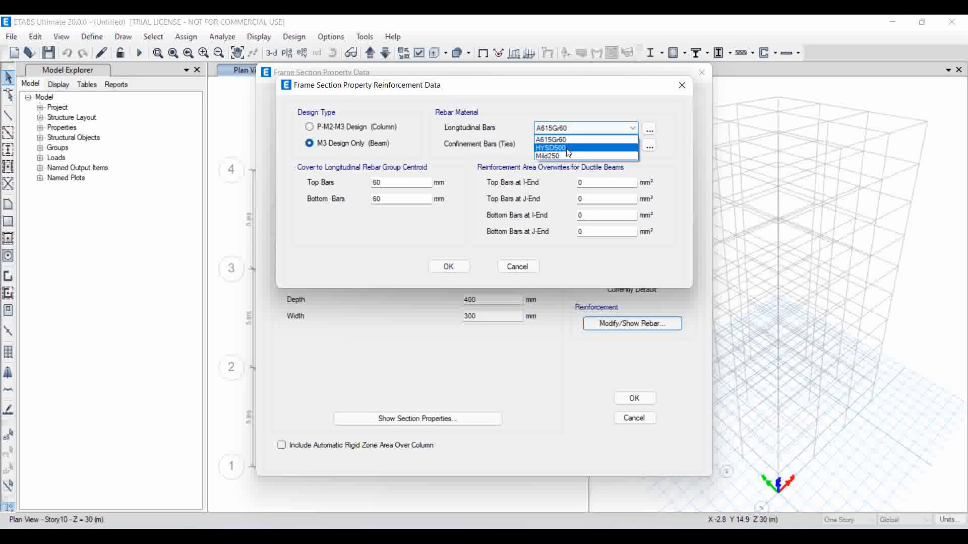
pyautogui.click(567, 149)
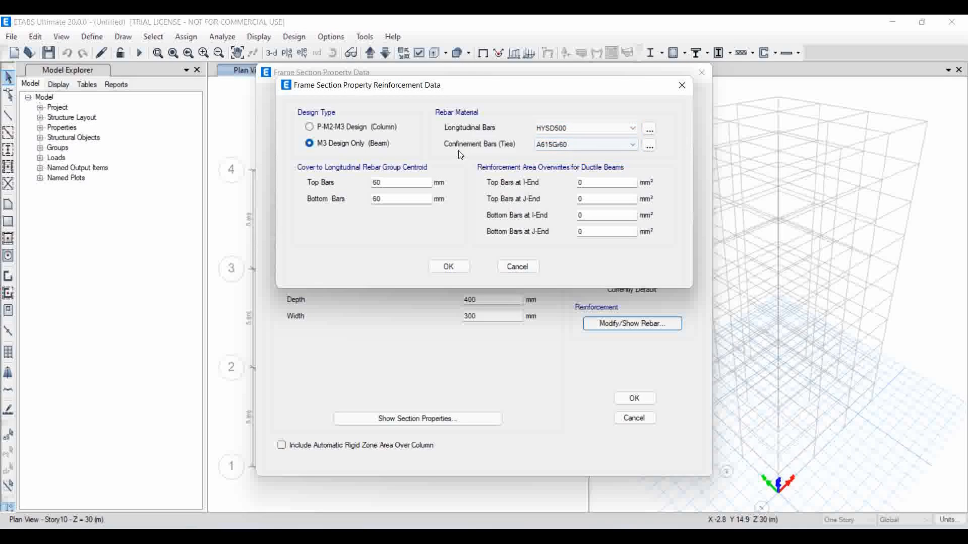
pyautogui.click(545, 147)
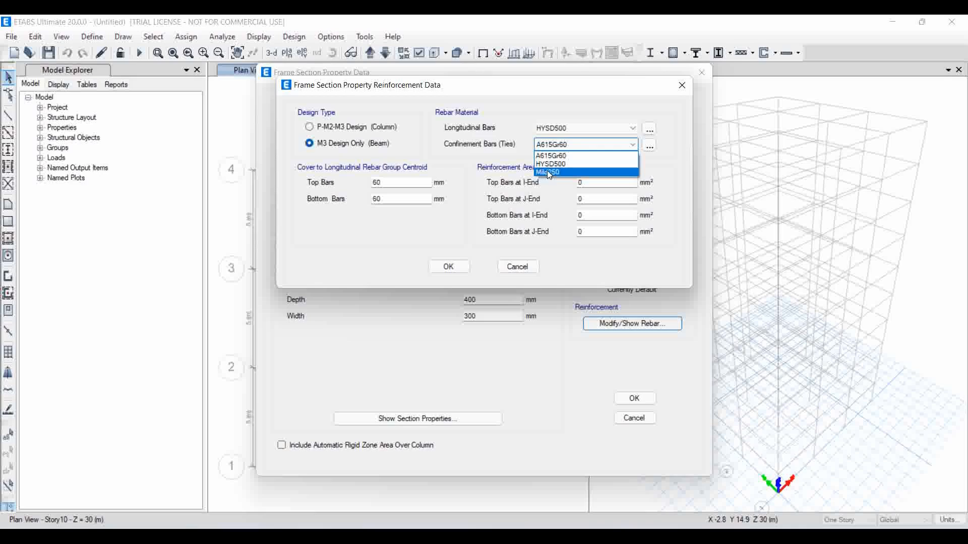
pyautogui.click(548, 172)
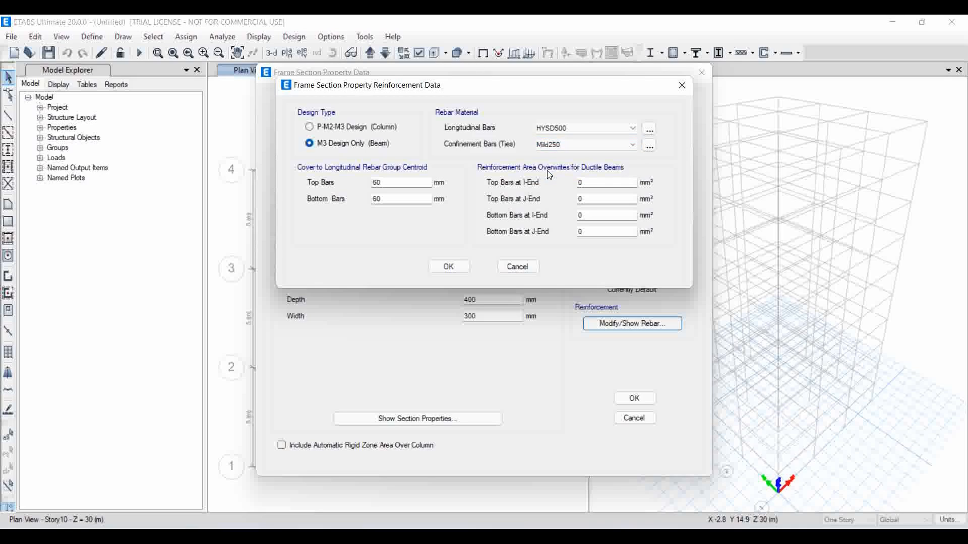
# - Set the top and bottom rebar cover to 25 mm each and accept the B 300x400 beam section
pyautogui.doubleClick(383, 181)
pyautogui.write('25')
pyautogui.doubleClick(392, 200)
pyautogui.write('25')
pyautogui.click(446, 269)
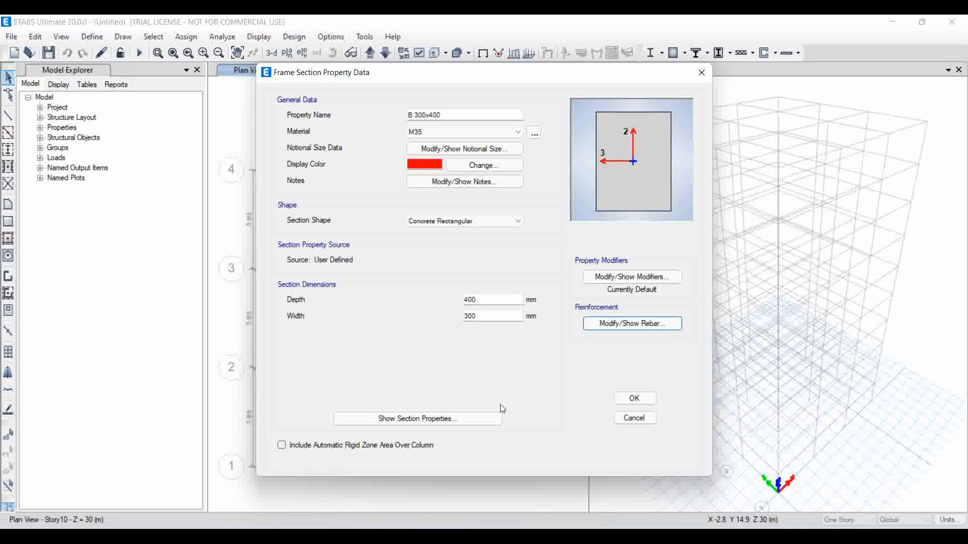
pyautogui.click(634, 399)
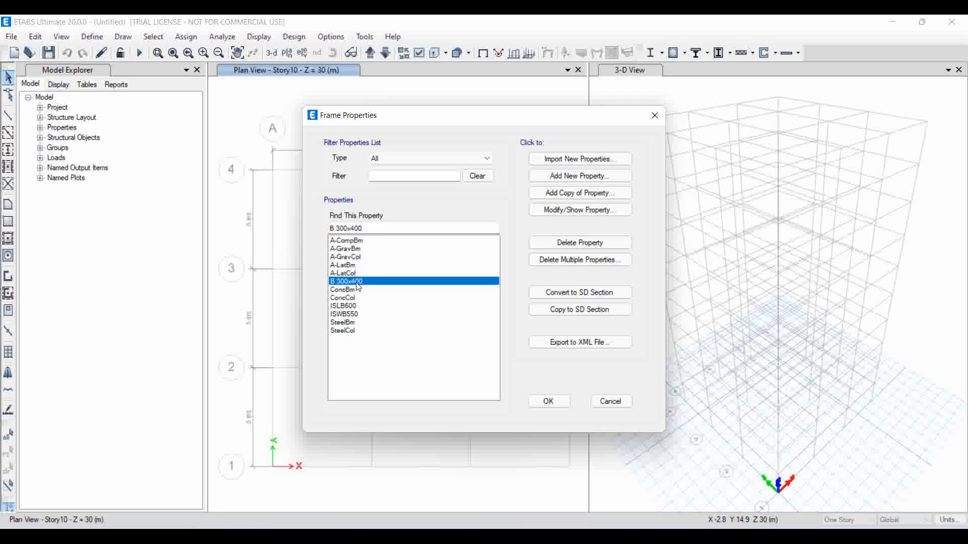
# - Add a copy of the B 300x400 section named B 300x500 with a depth of 500 mm
pyautogui.click(578, 193)
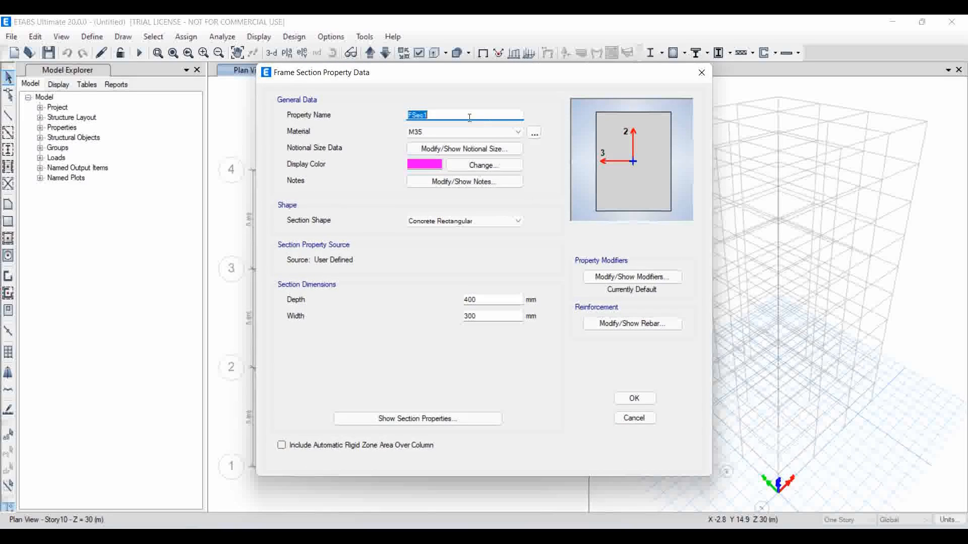
pyautogui.write('B 300x500')
pyautogui.doubleClick(493, 301)
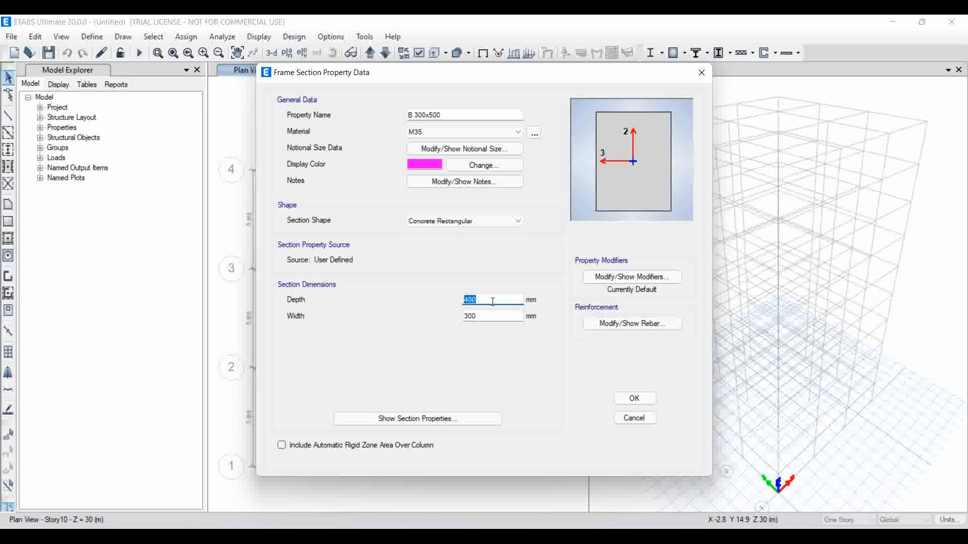
pyautogui.write('500')
pyautogui.click(636, 399)
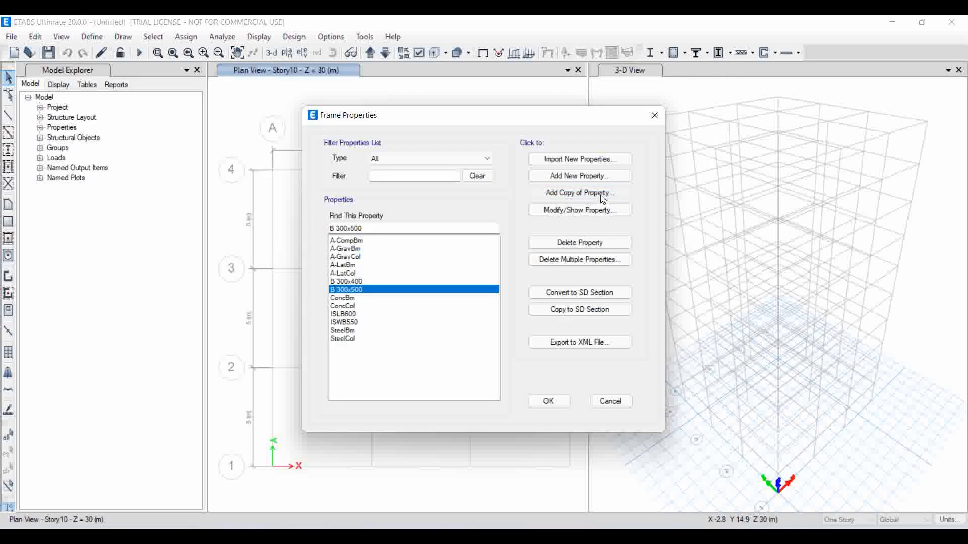
# - Add a copy of the B 300x500 section named B 350x550 with a depth of 550 mm
pyautogui.click(602, 199)
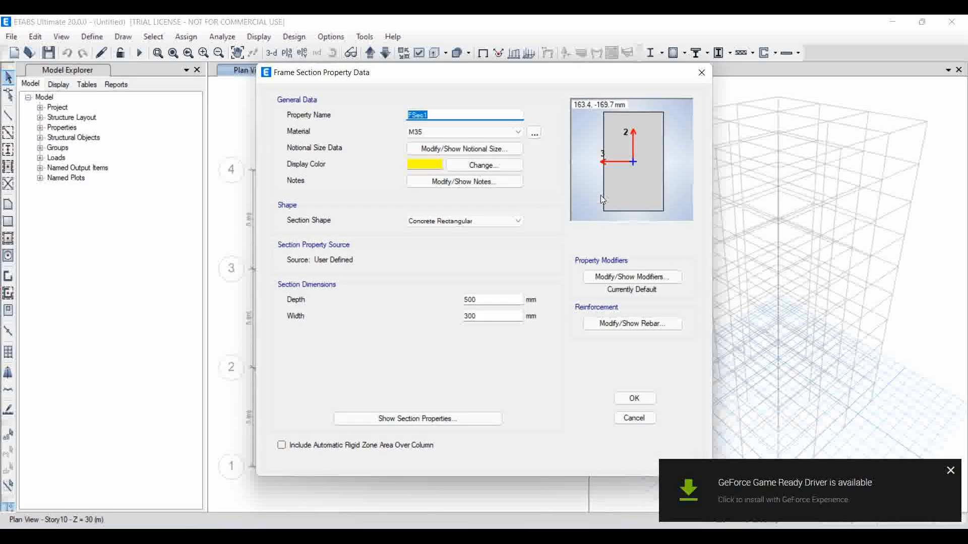
pyautogui.click(950, 471)
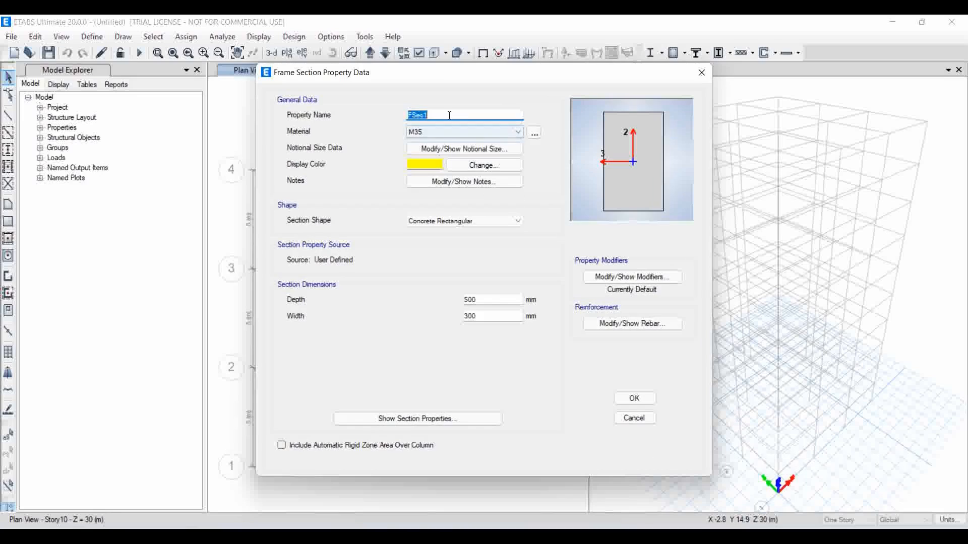
pyautogui.write('B')
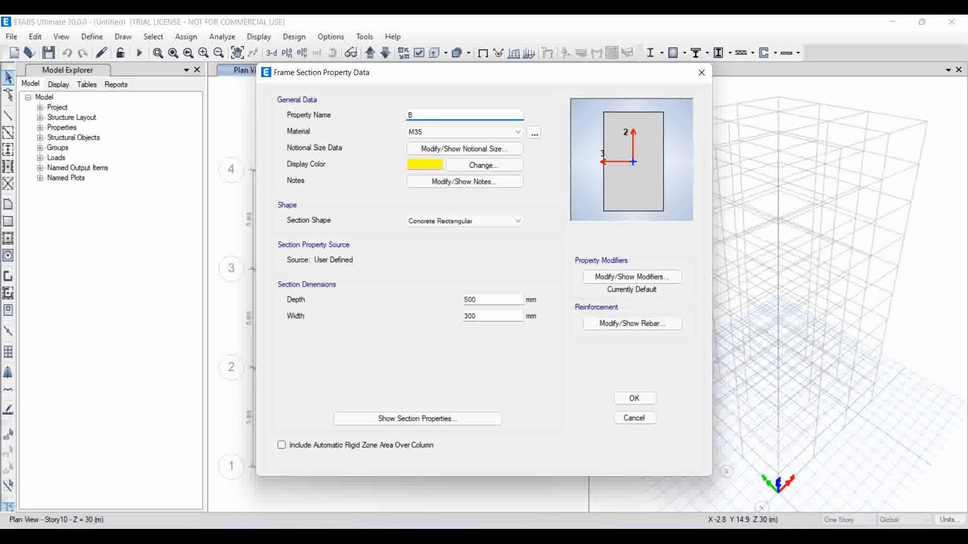
pyautogui.write(' 350x550')
pyautogui.doubleClick(482, 300)
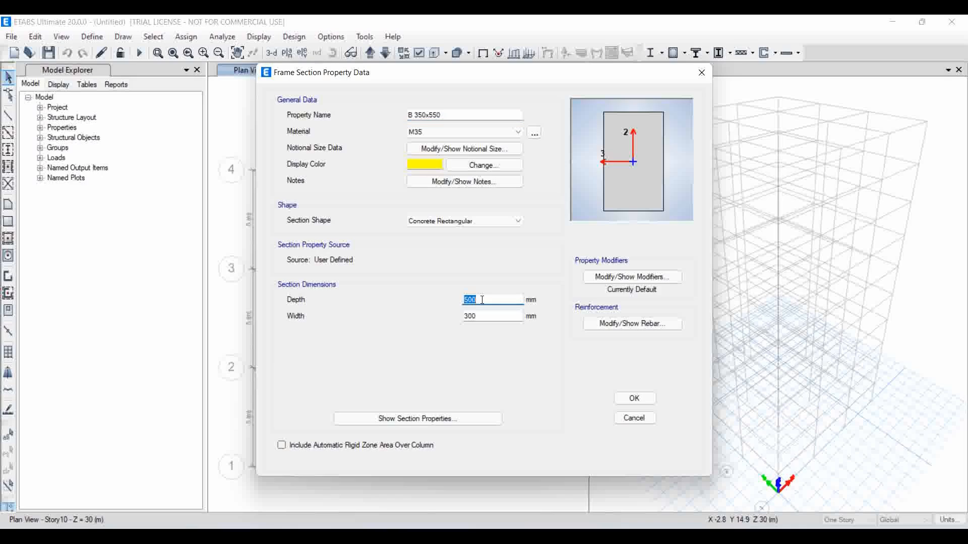
pyautogui.write('550')
pyautogui.click(648, 400)
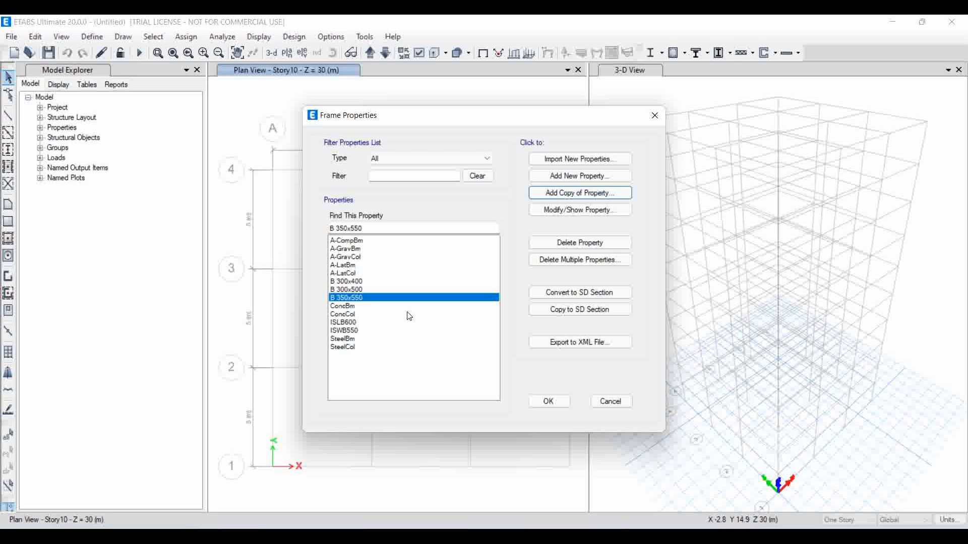
# - Create a new auto select section list named Beam Autoselect with the Concrete design type
pyautogui.click(586, 183)
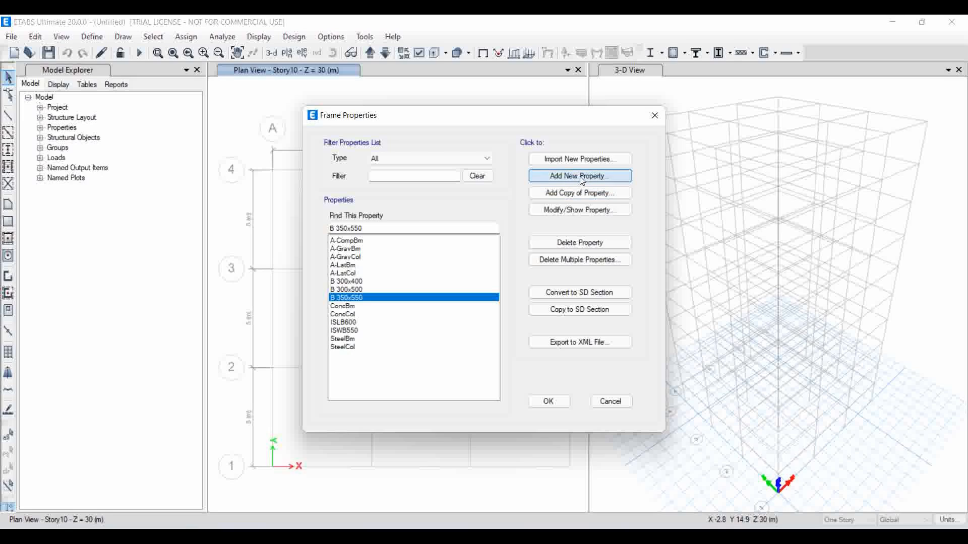
pyautogui.click(581, 177)
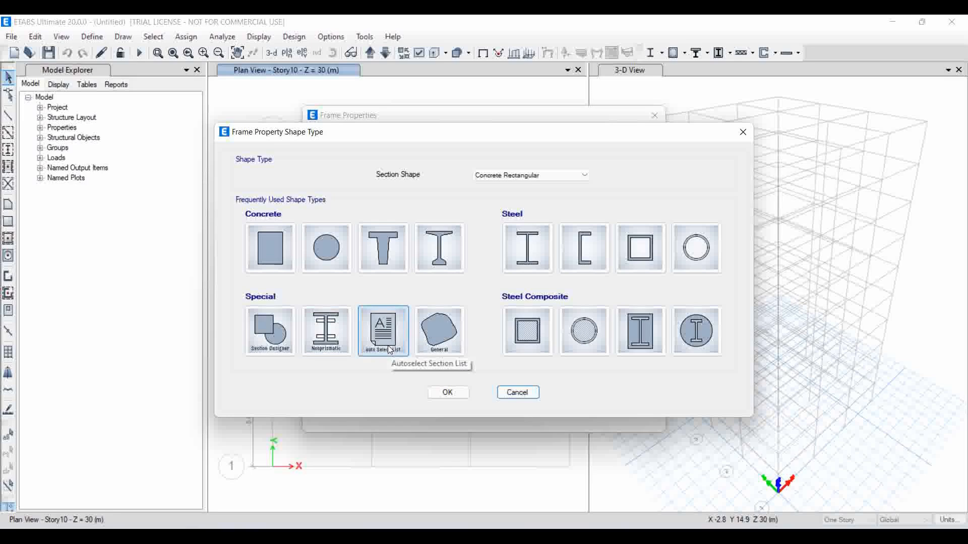
pyautogui.click(383, 331)
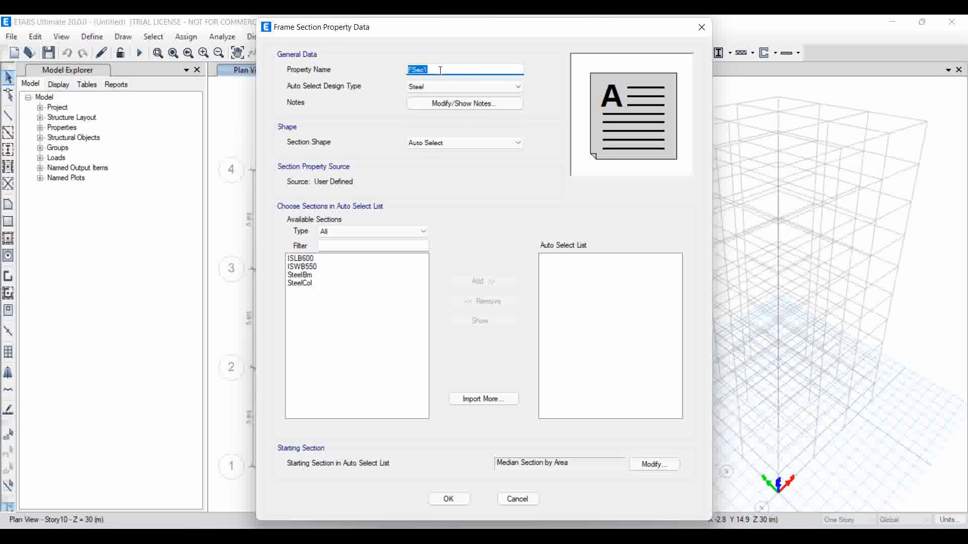
pyautogui.write('Beam Autoselect')
pyautogui.click(465, 83)
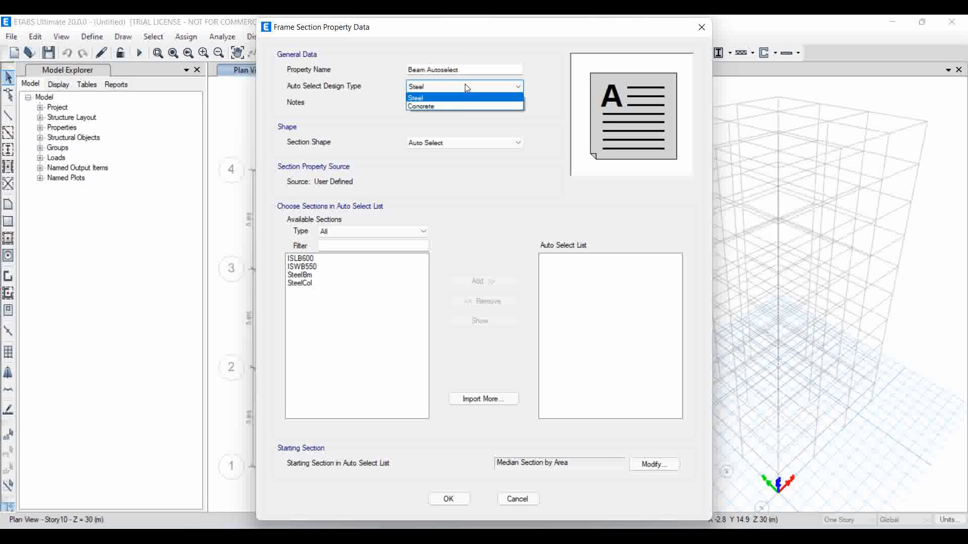
pyautogui.click(438, 108)
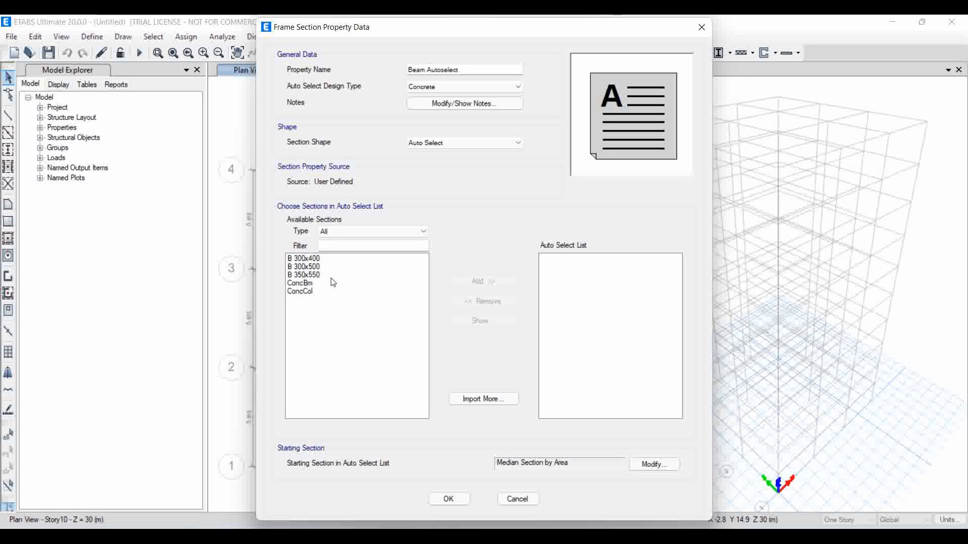
# - Add B 300x400, B 300x500 and B 350x550 to the Beam Autoselect list and accept it
pyautogui.moveTo(330, 276); pyautogui.dragTo(314, 258)
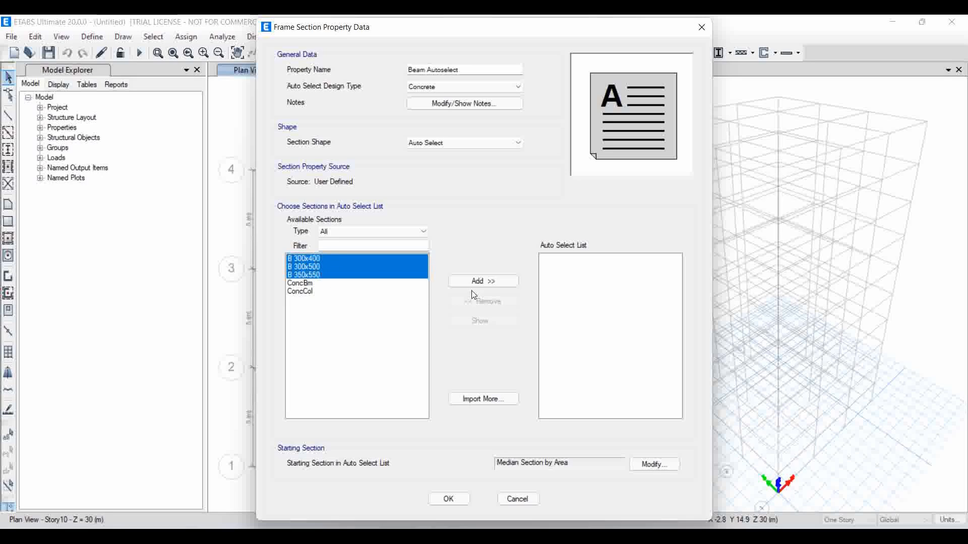
pyautogui.click(485, 281)
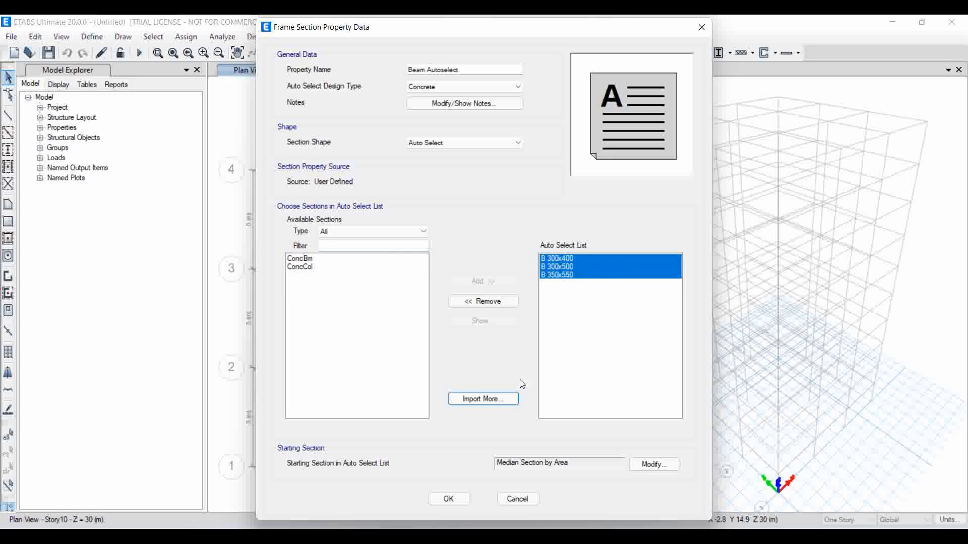
pyautogui.click(456, 500)
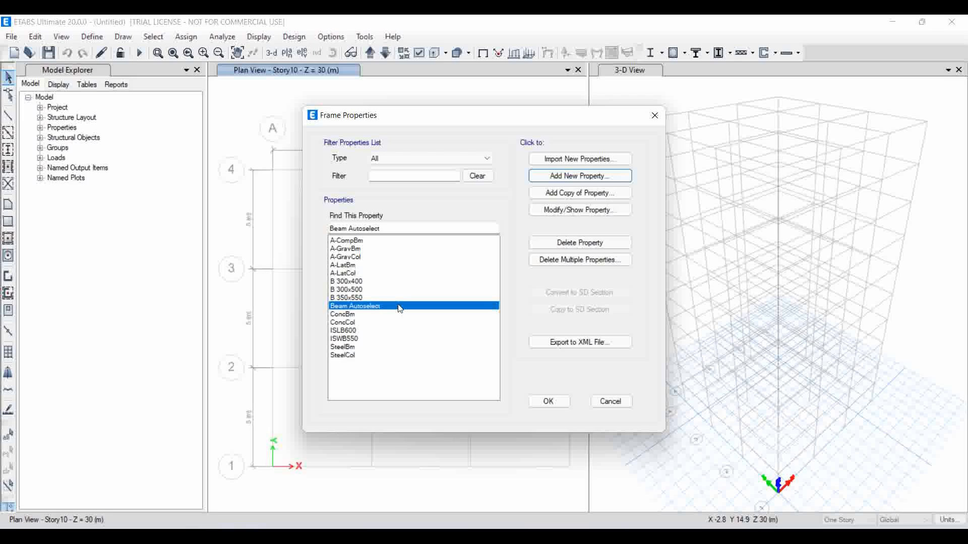
# - Add a new concrete rectangular frame section named C 350x350 with M35 as its material
pyautogui.click(597, 176)
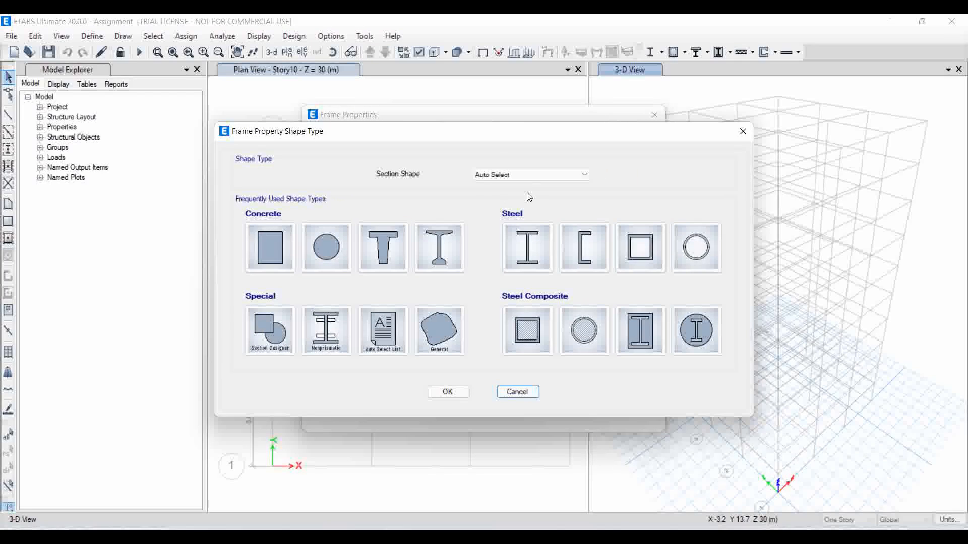
pyautogui.click(280, 241)
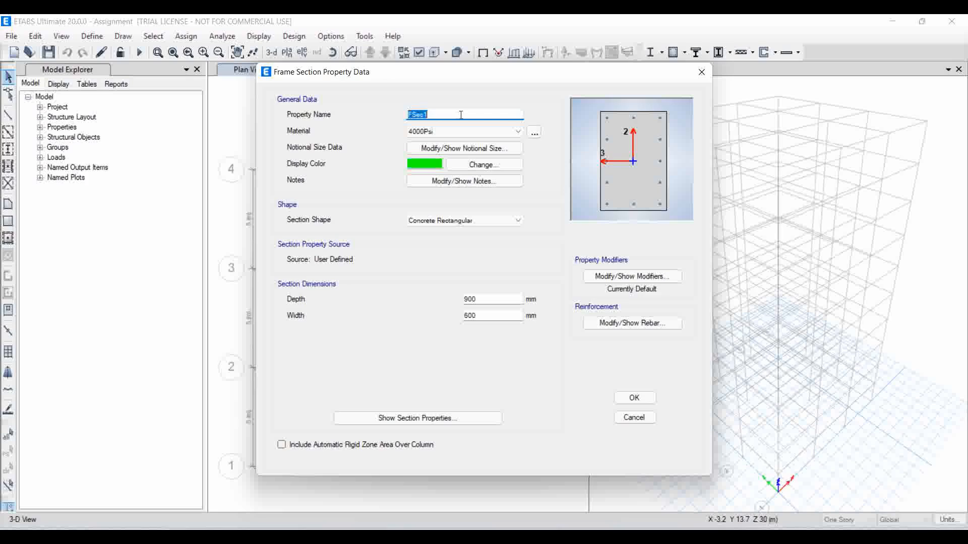
pyautogui.write('C 350x350')
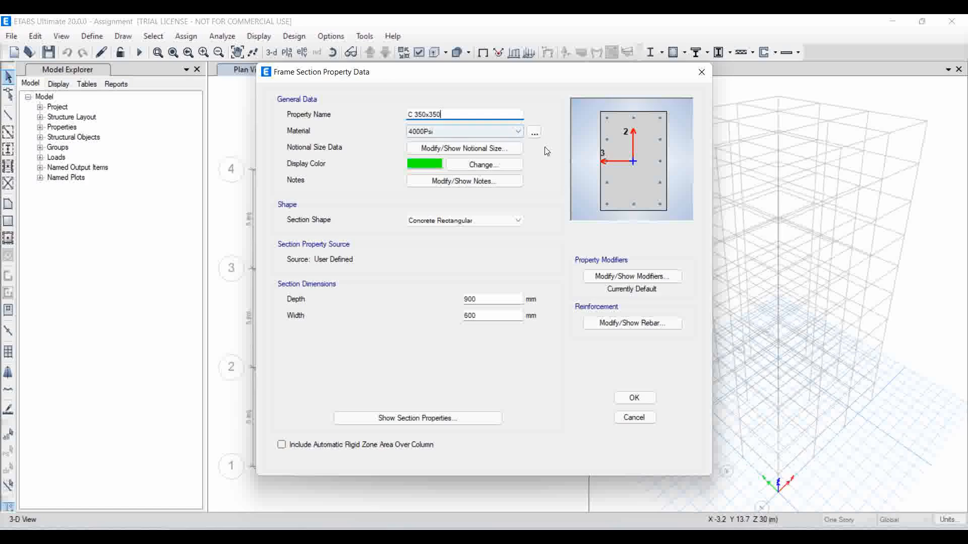
pyautogui.click(454, 131)
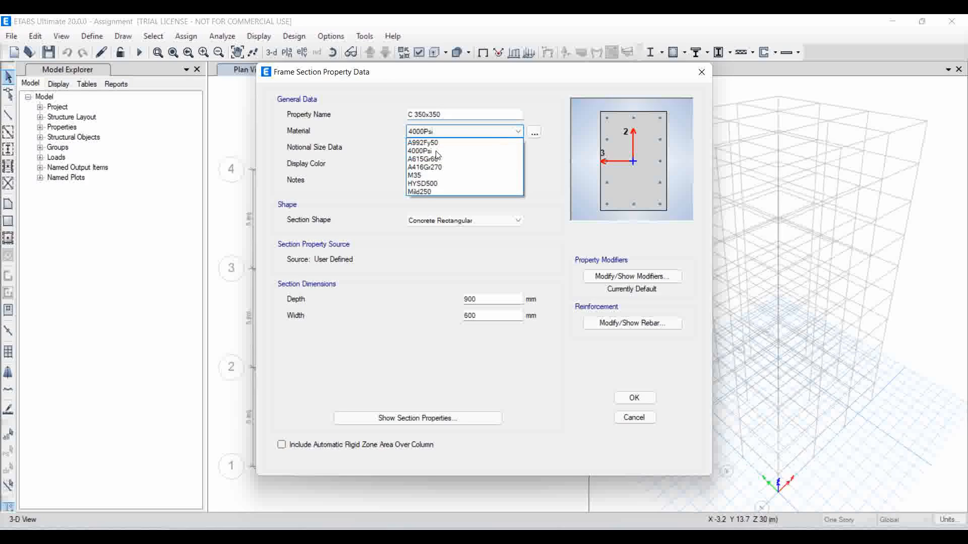
pyautogui.click(414, 177)
# - Set the C 350x350 section's depth and width to 350 mm each
pyautogui.doubleClick(491, 299)
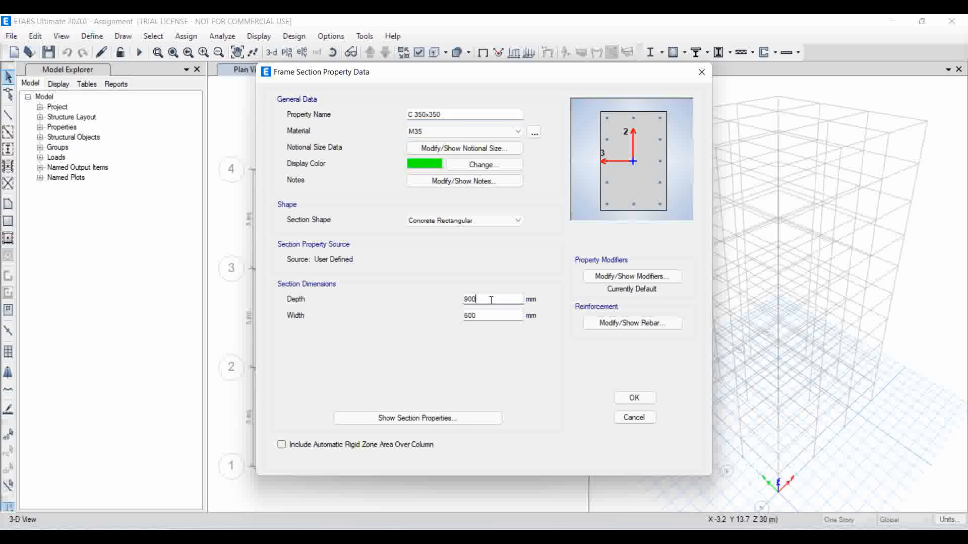
pyautogui.write('350x')
pyautogui.press('BackSpace')
pyautogui.press('Tab')
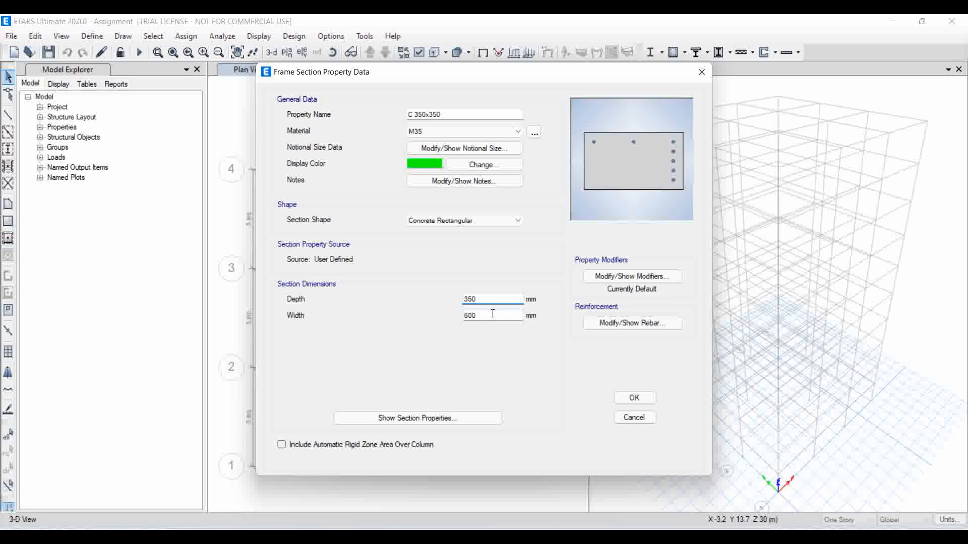
pyautogui.write('350')
# - Set the column's longitudinal bars to HYSD500 and ties to Mild250, then accept the section and the frame properties
pyautogui.click(599, 327)
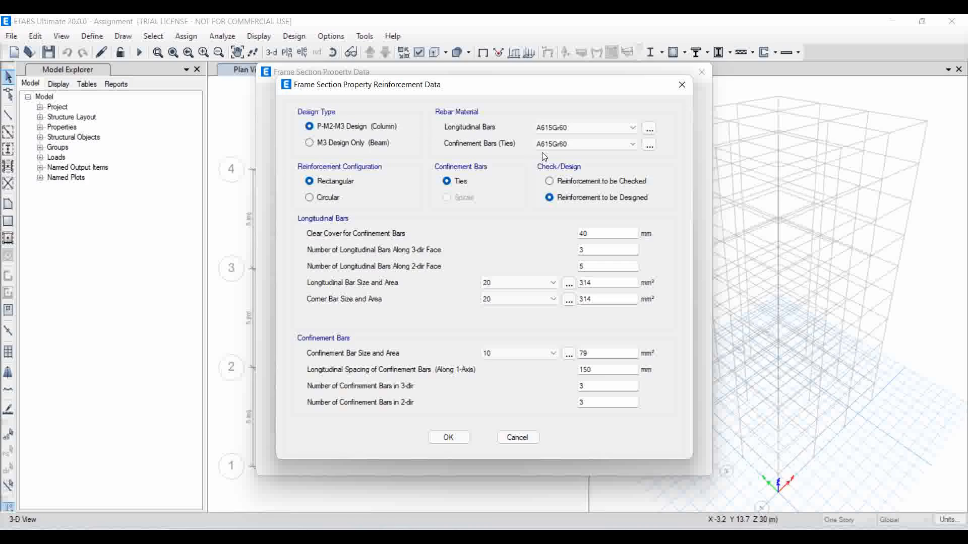
pyautogui.click(586, 128)
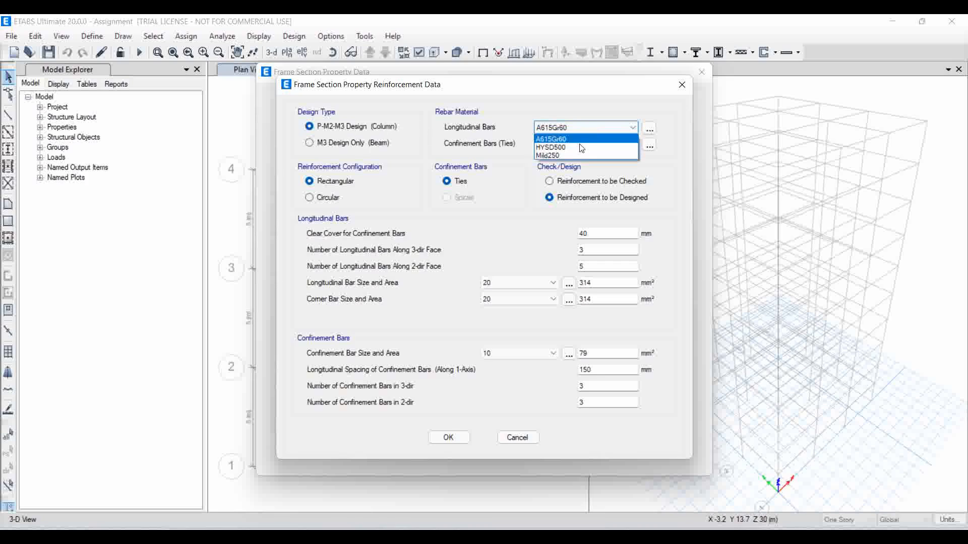
pyautogui.click(555, 149)
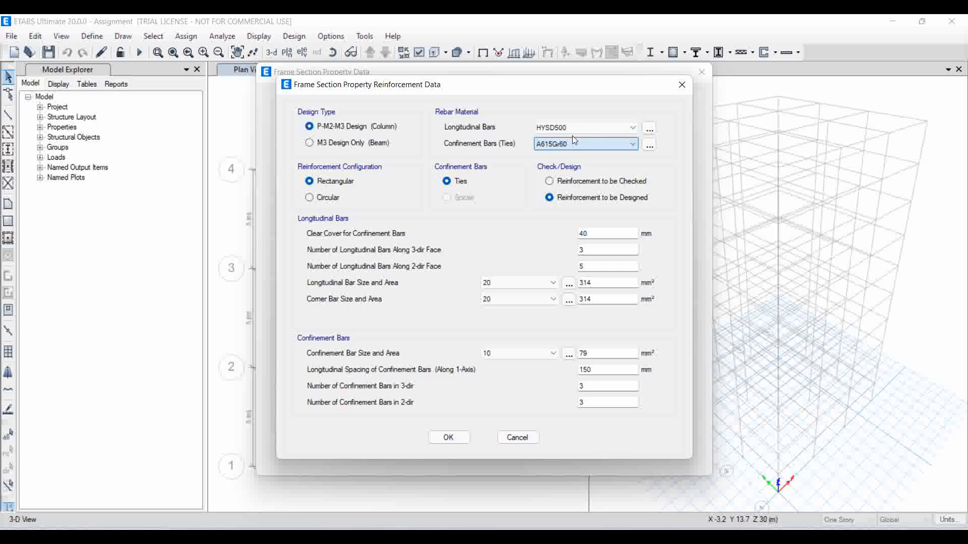
pyautogui.click(571, 144)
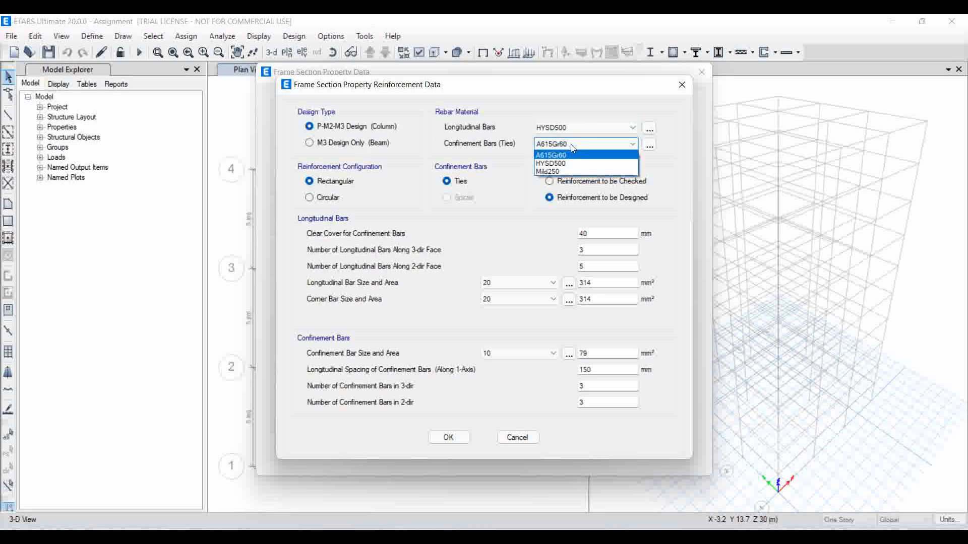
pyautogui.click(555, 172)
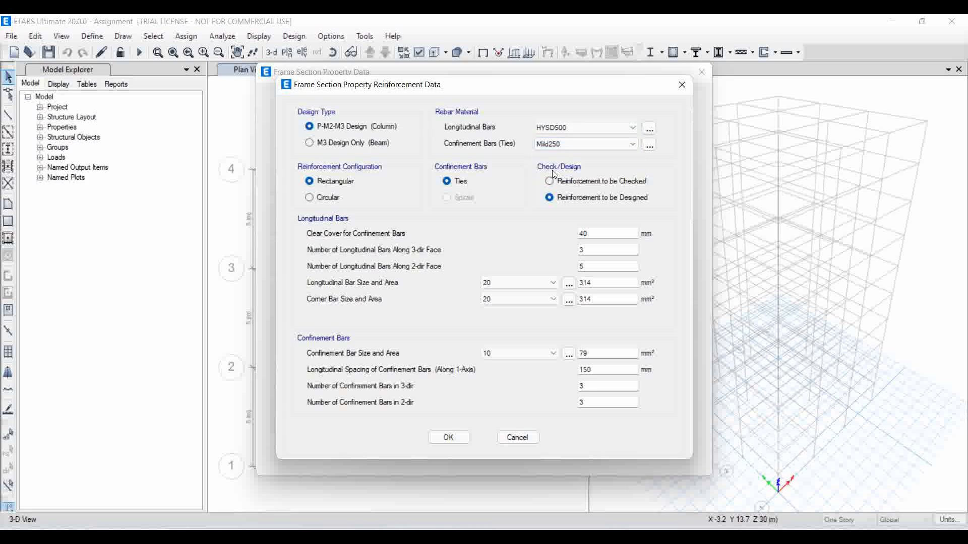
pyautogui.click(590, 236)
pyautogui.click(600, 234)
pyautogui.click(466, 437)
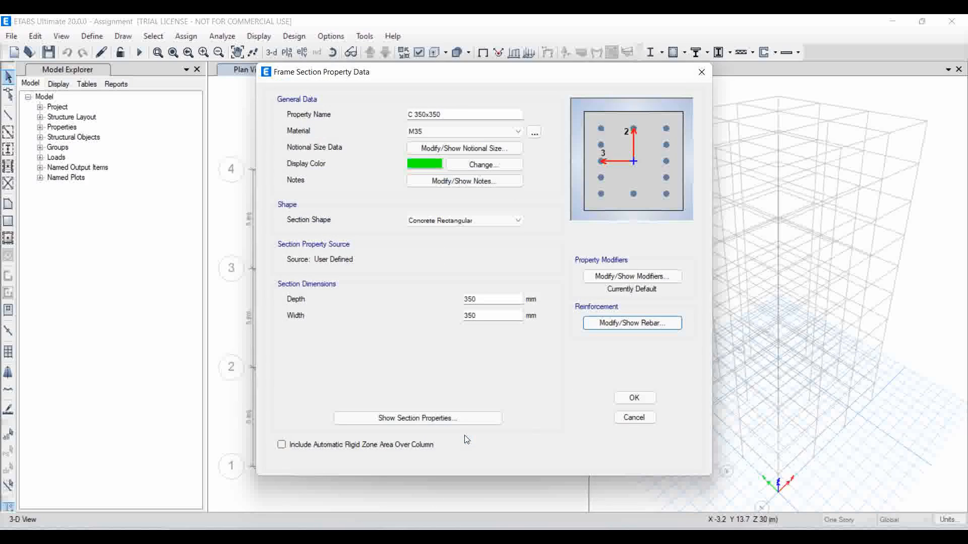
pyautogui.click(635, 398)
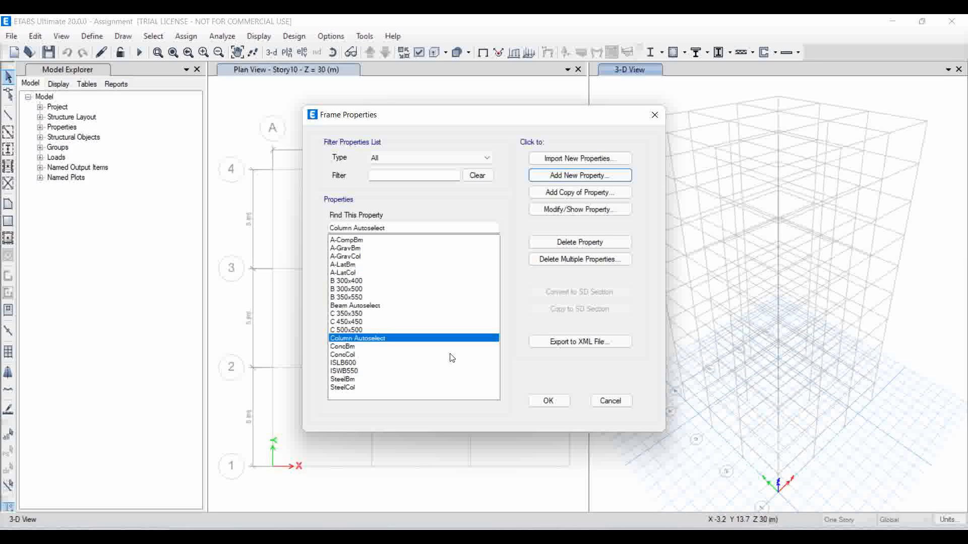
pyautogui.click(543, 402)
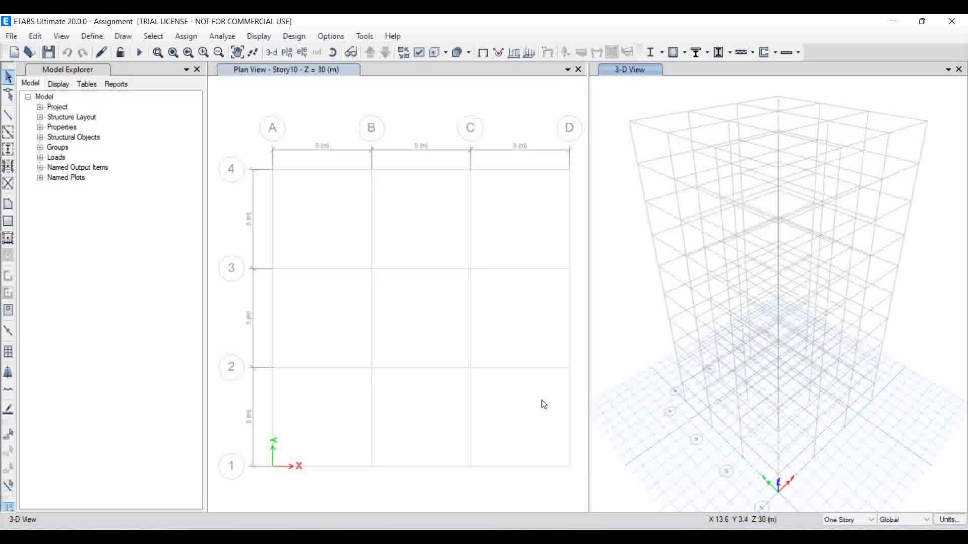
# - Add a new slab property named Slab 150 with M35 as its slab material
pyautogui.click(91, 39)
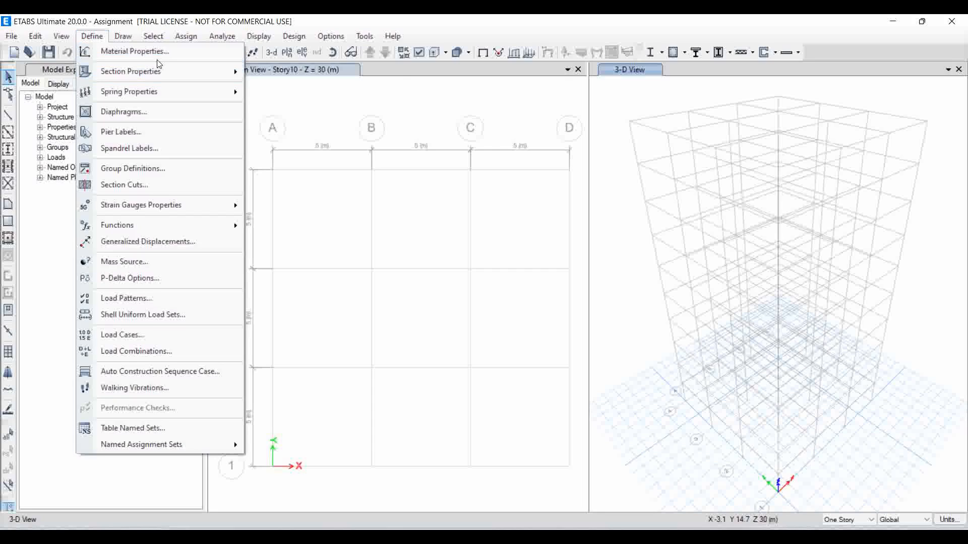
pyautogui.moveTo(157, 68)
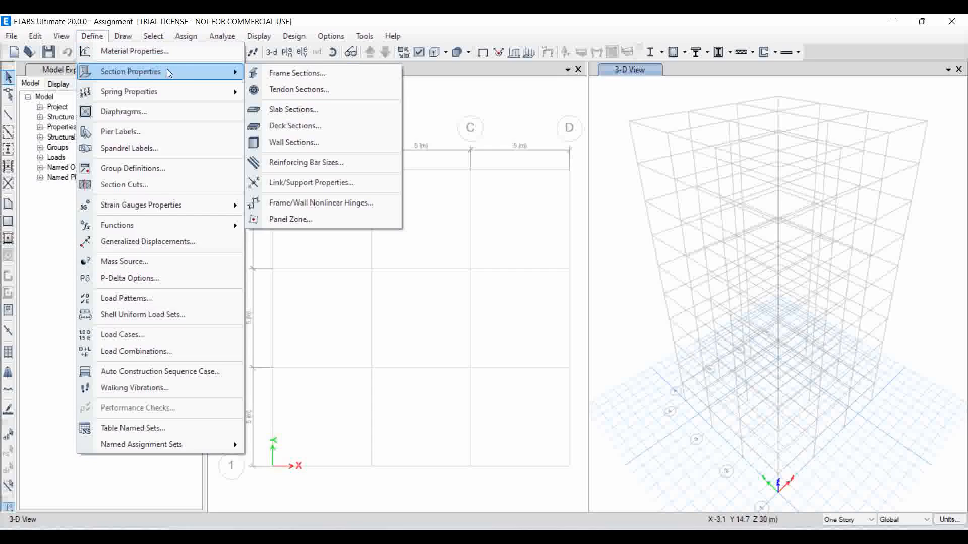
pyautogui.click(314, 113)
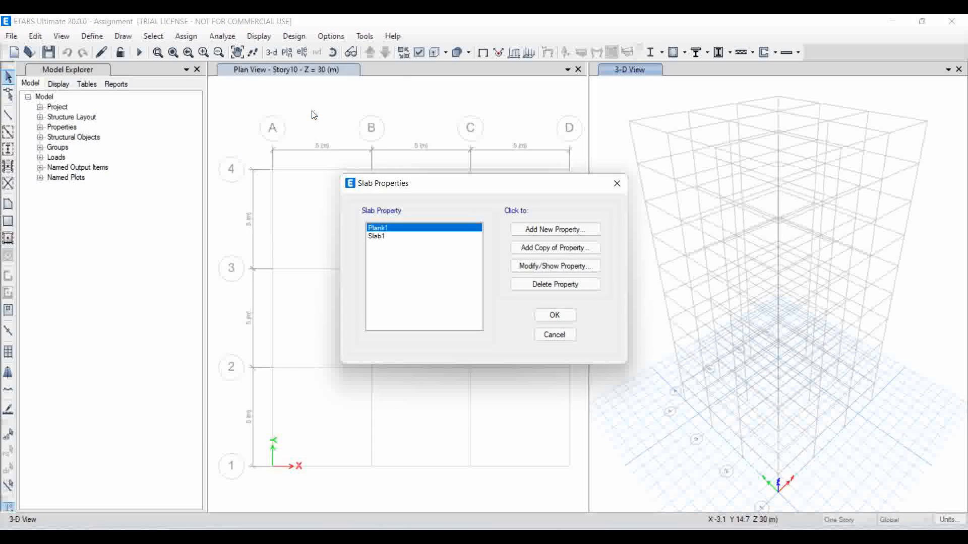
pyautogui.click(562, 231)
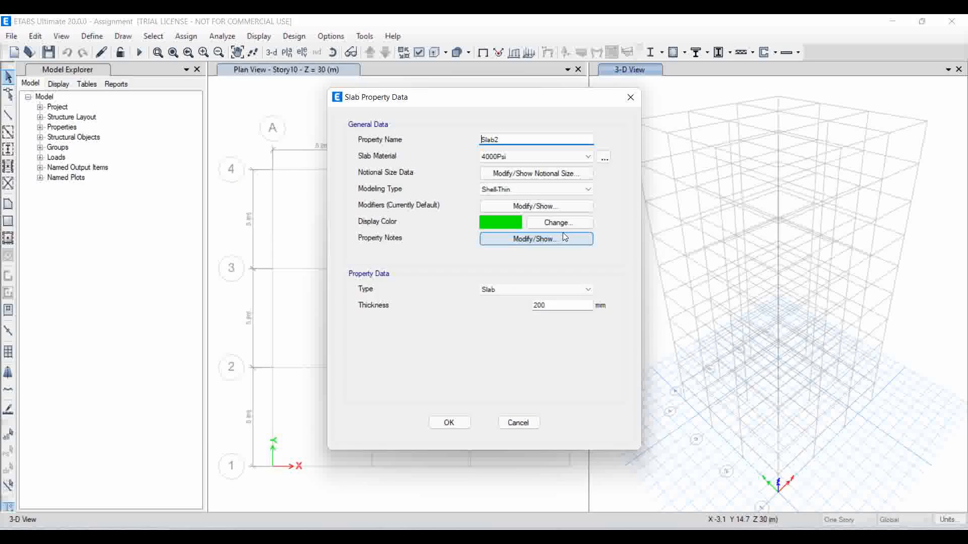
pyautogui.doubleClick(517, 140)
pyautogui.press('BackSpace')
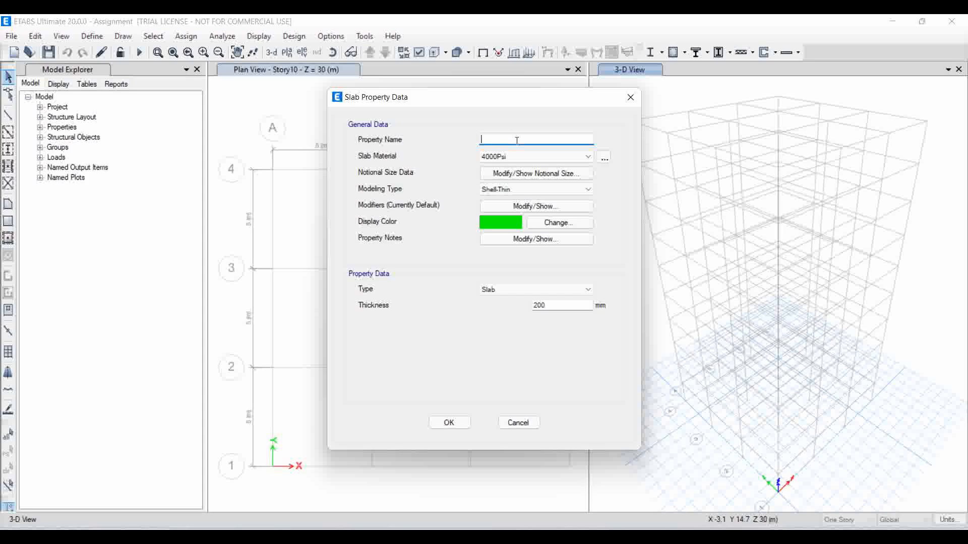
pyautogui.write('Slab 150')
pyautogui.click(535, 160)
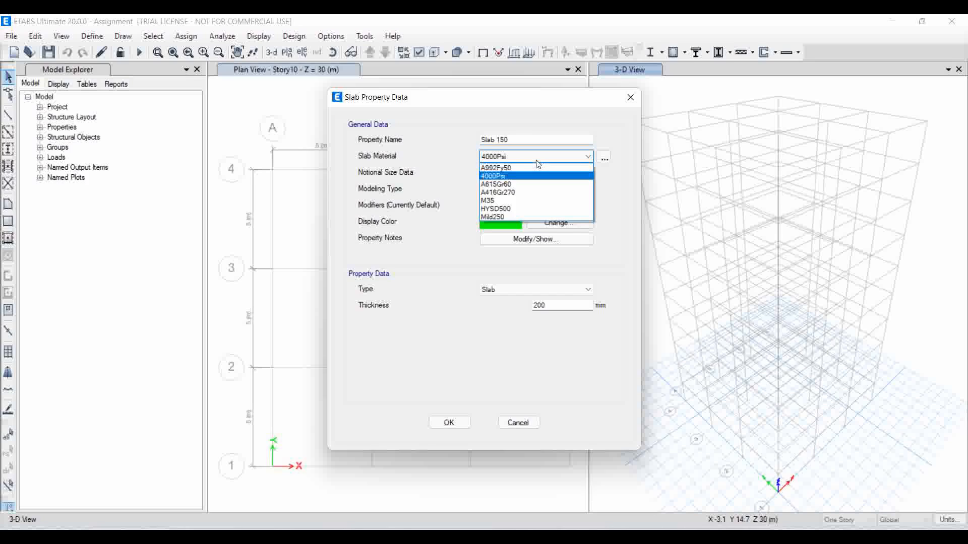
pyautogui.click(509, 201)
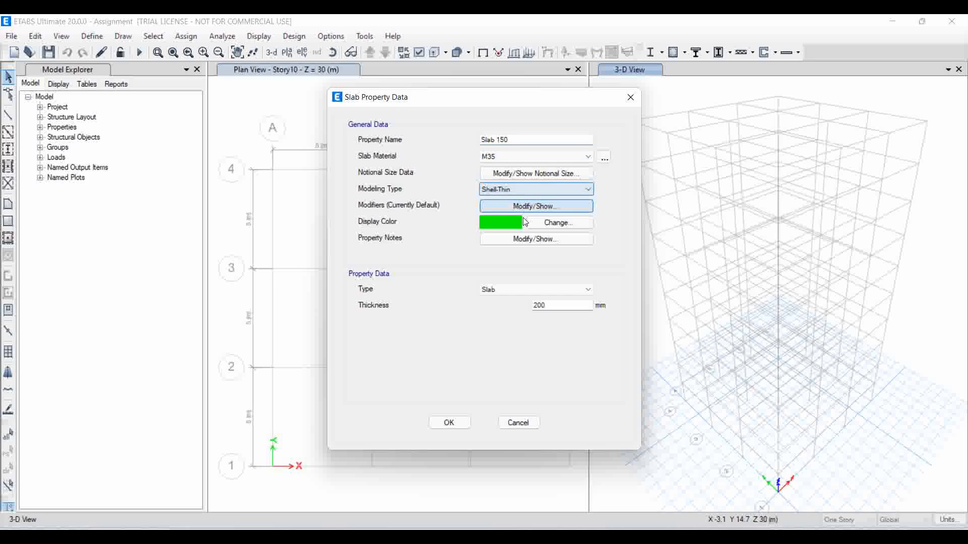
# - Set the Slab 150 thickness to 150 mm and accept the slab properties
pyautogui.doubleClick(553, 304)
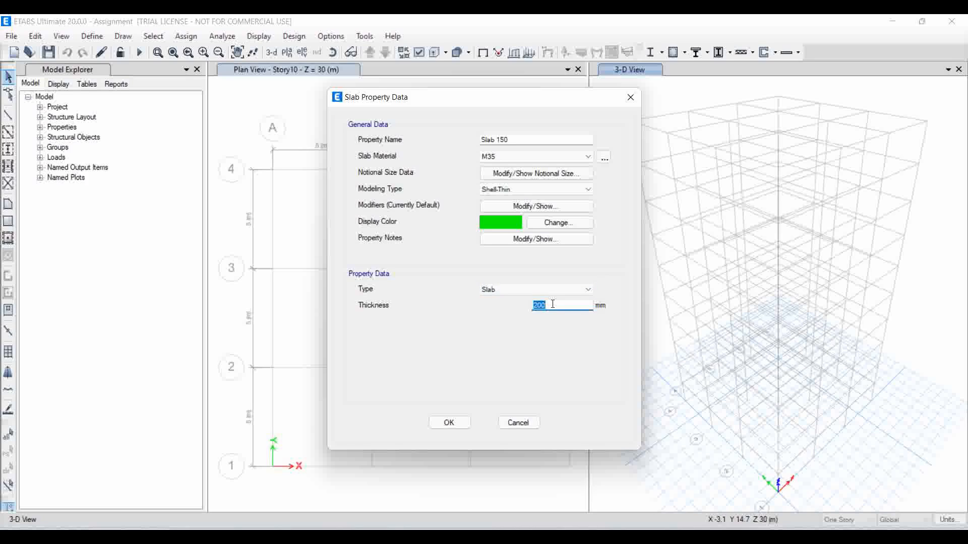
pyautogui.write('150')
pyautogui.click(459, 427)
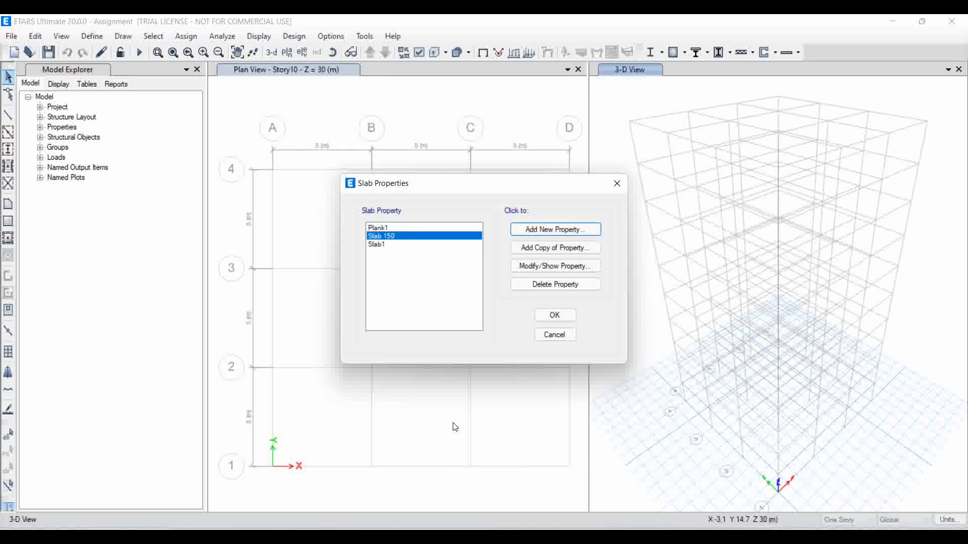
pyautogui.click(566, 313)
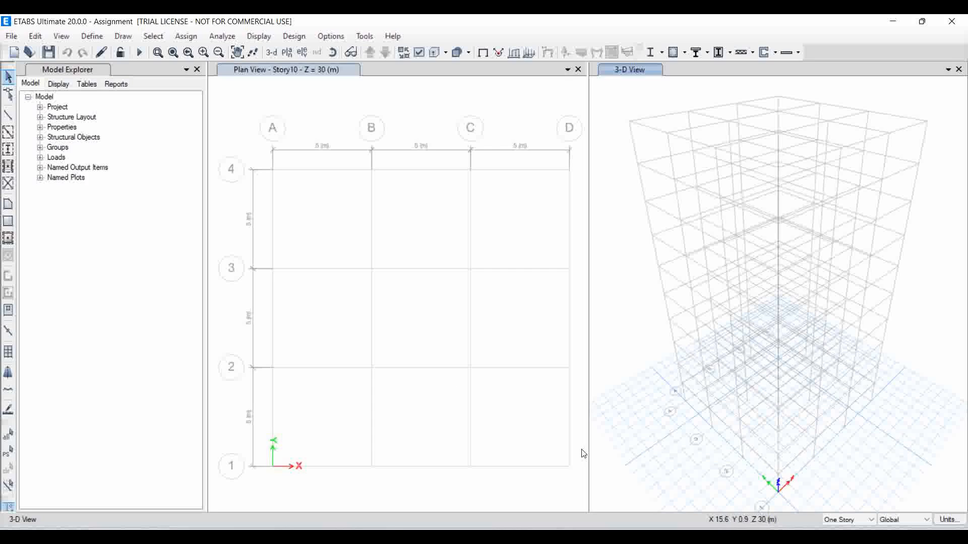
# - Set the plan drawing scope to All Stories and start the Quick Draw Columns command
pyautogui.click(833, 520)
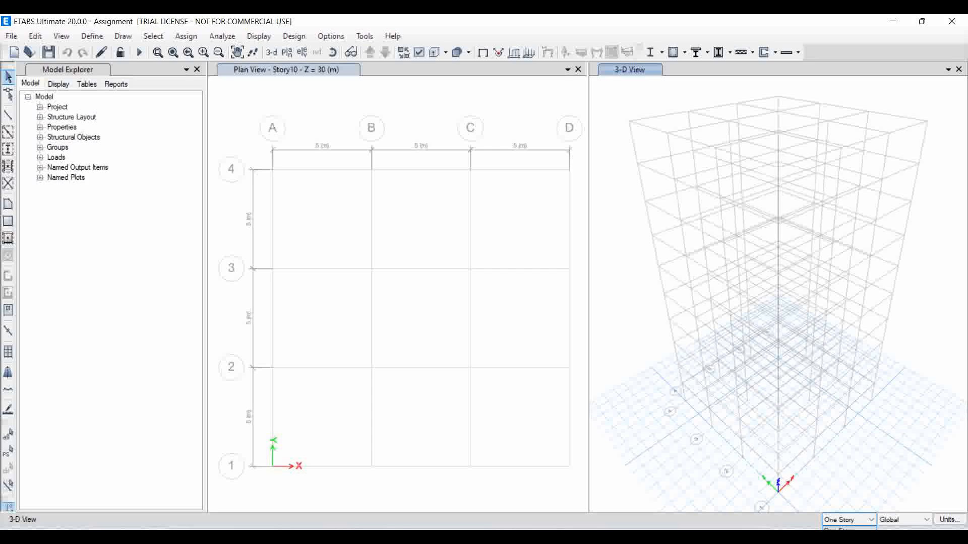
pyautogui.click(839, 539)
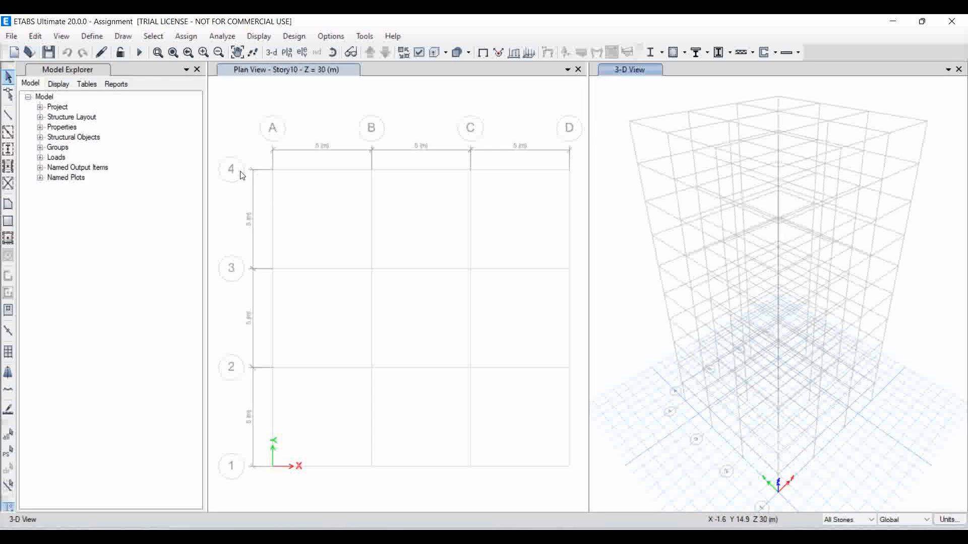
pyautogui.click(124, 37)
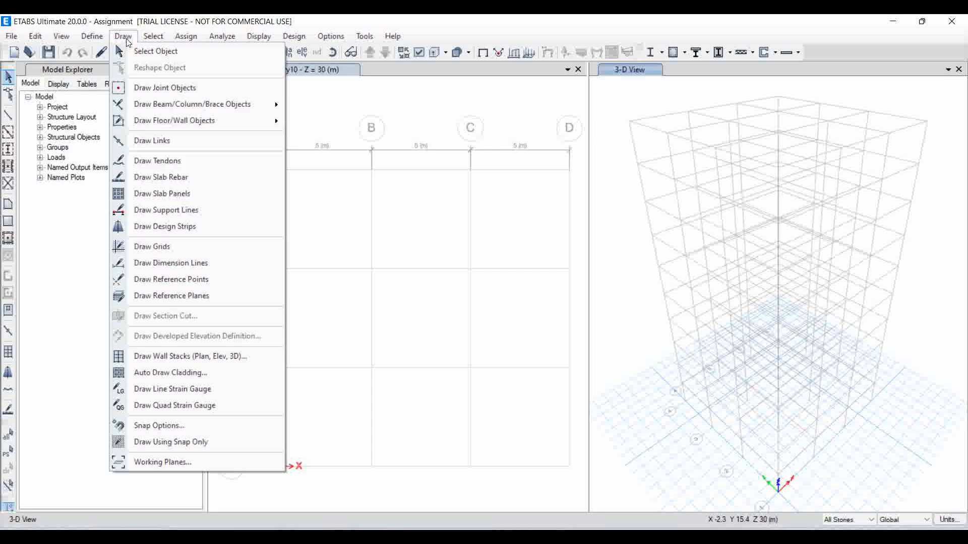
pyautogui.moveTo(177, 105)
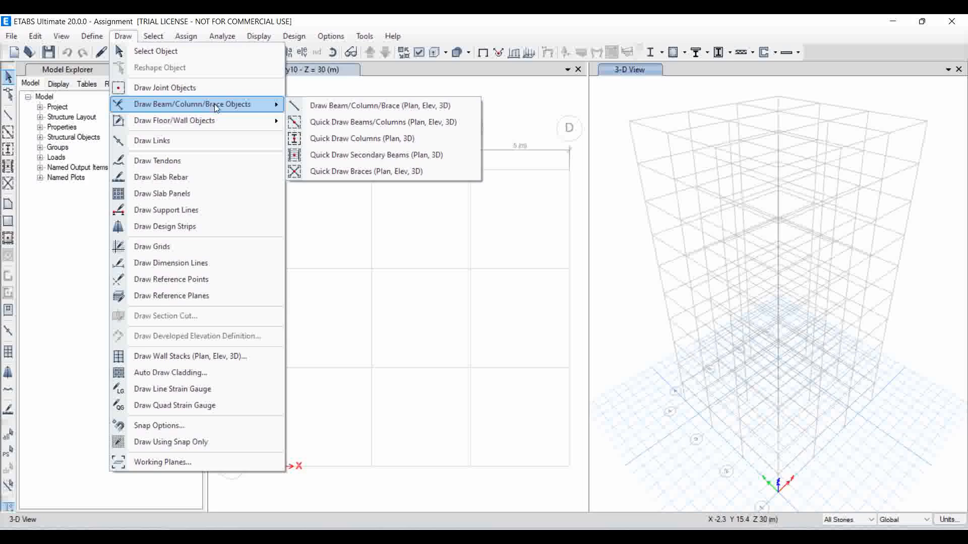
pyautogui.click(322, 139)
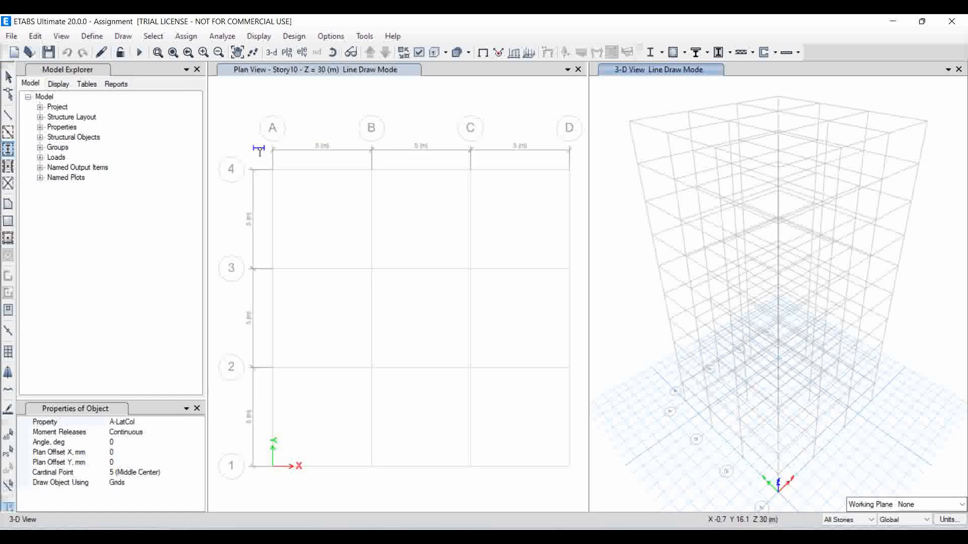
# - Draw Column Autoselect columns at all grid intersections from A to D and 1 to 4 across all stories
pyautogui.click(131, 423)
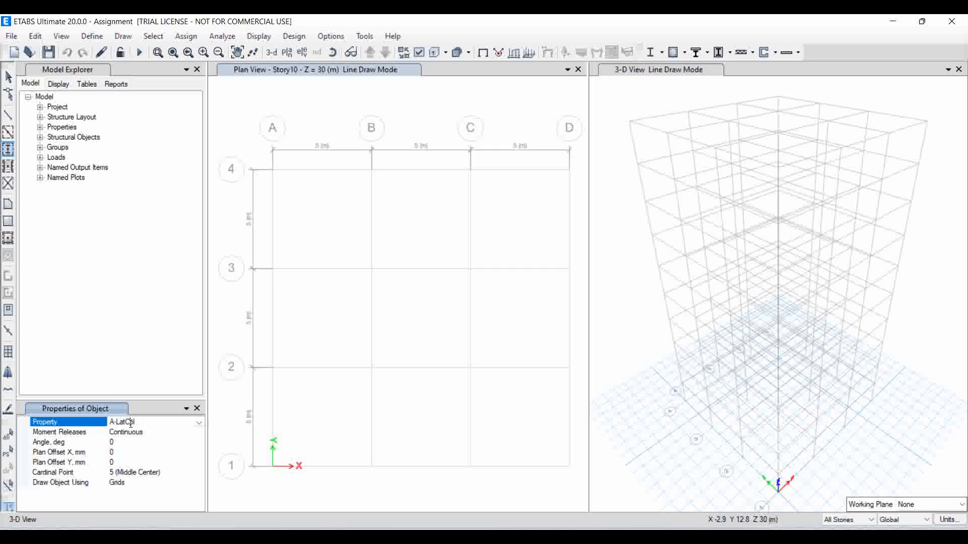
pyautogui.click(199, 422)
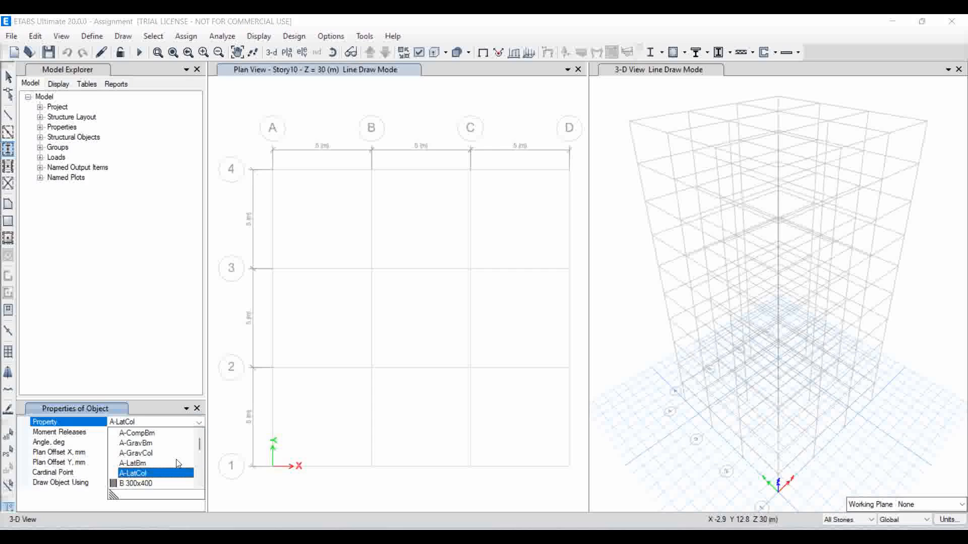
pyautogui.moveTo(200, 448); pyautogui.dragTo(201, 461)
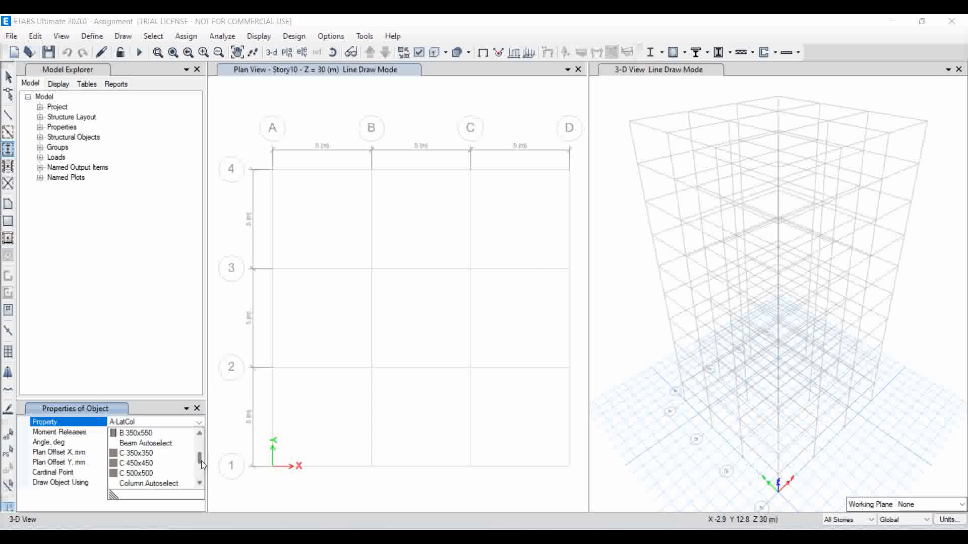
pyautogui.click(147, 485)
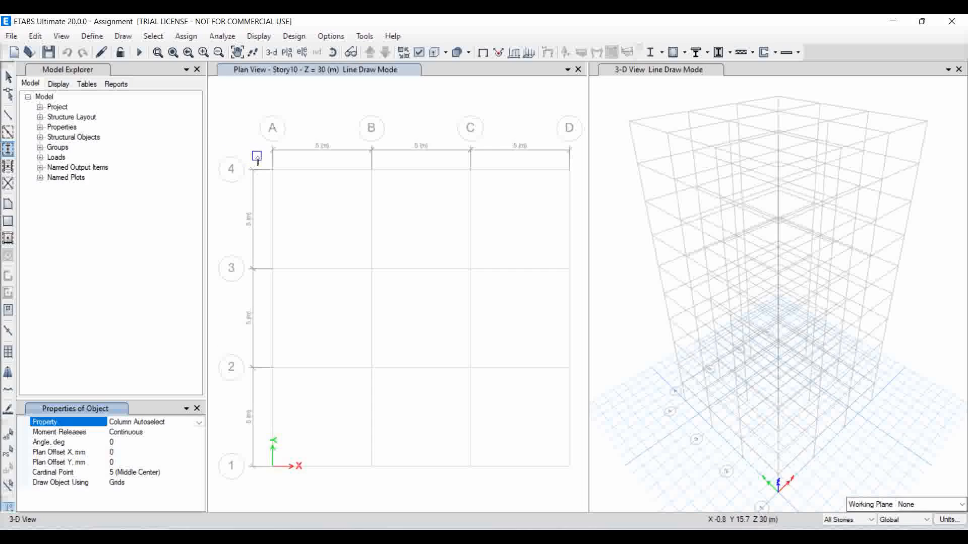
pyautogui.moveTo(259, 157)
pyautogui.mouseDown()
pyautogui.moveTo(327, 263)
pyautogui.moveTo(484, 407)
pyautogui.moveTo(507, 480)
pyautogui.moveTo(543, 479)
pyautogui.moveTo(565, 495)
pyautogui.moveTo(583, 485)
pyautogui.mouseUp()
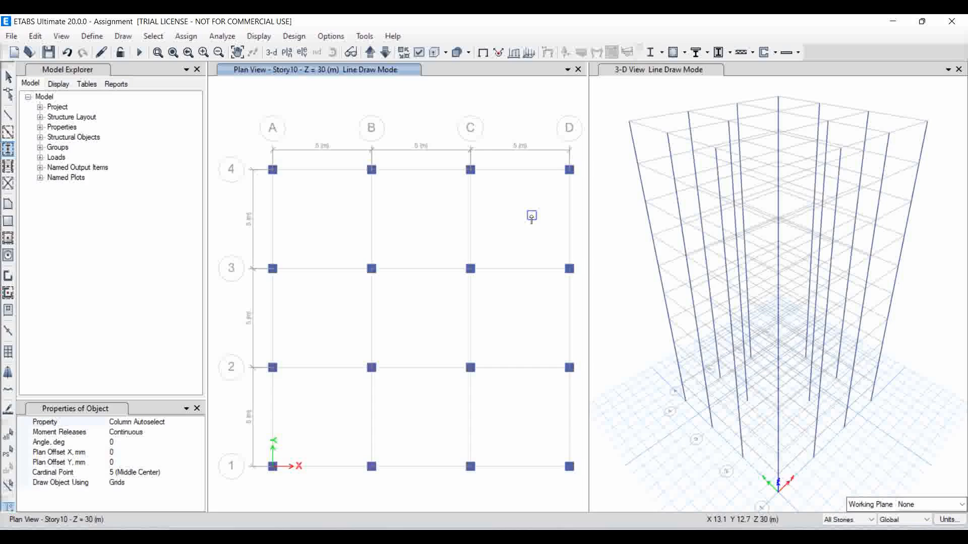
pyautogui.press('Escape')
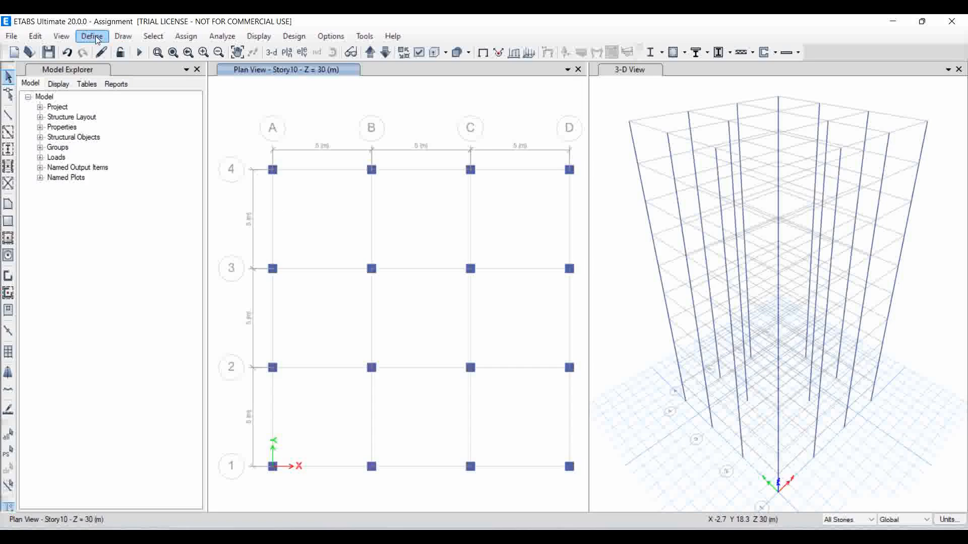
# - Quick-draw Beam Autoselect beams along all grid lines between A–D and 1–4 on all stories
pyautogui.click(120, 39)
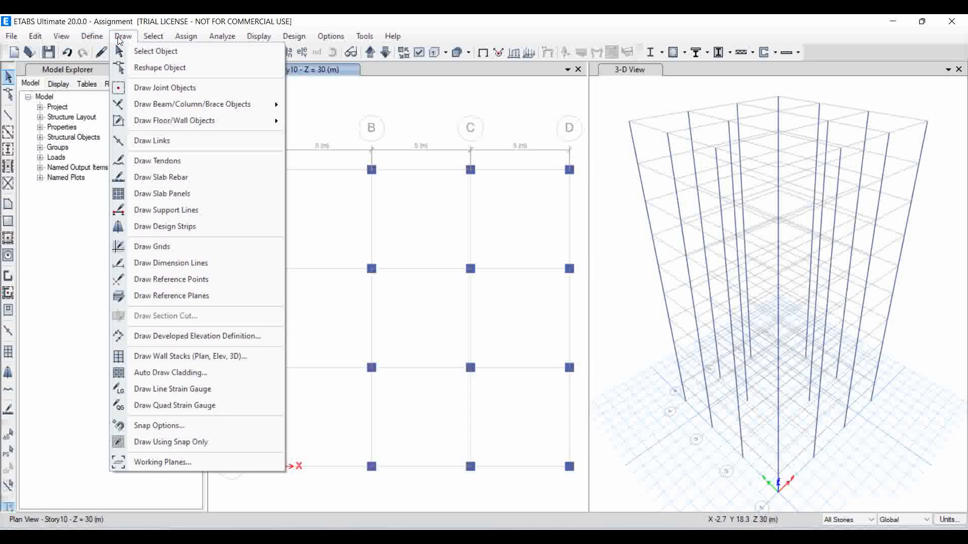
pyautogui.moveTo(190, 106)
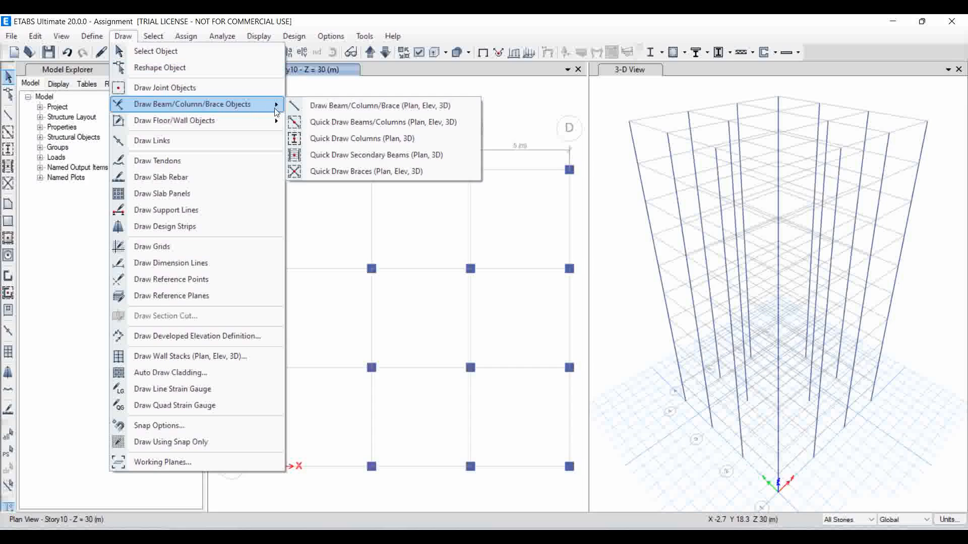
pyautogui.click(320, 122)
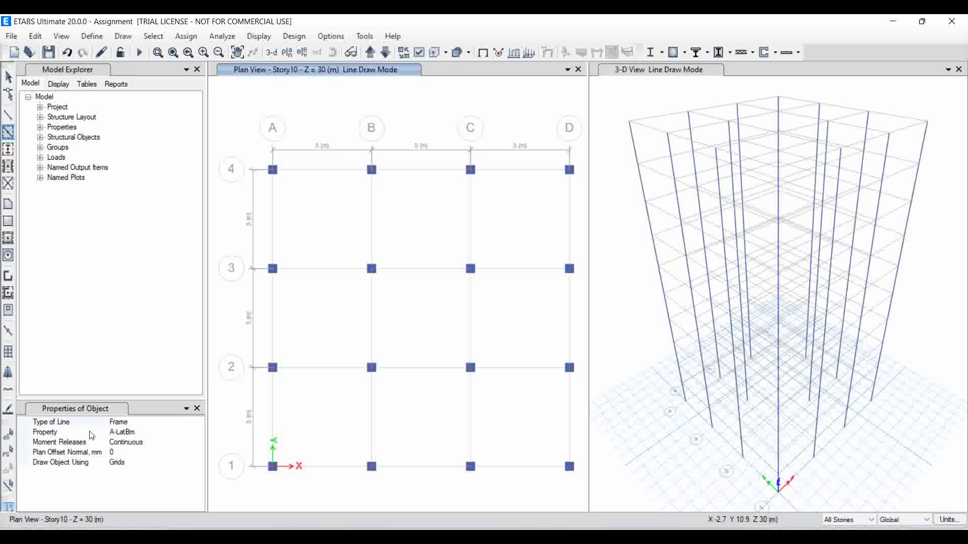
pyautogui.click(150, 433)
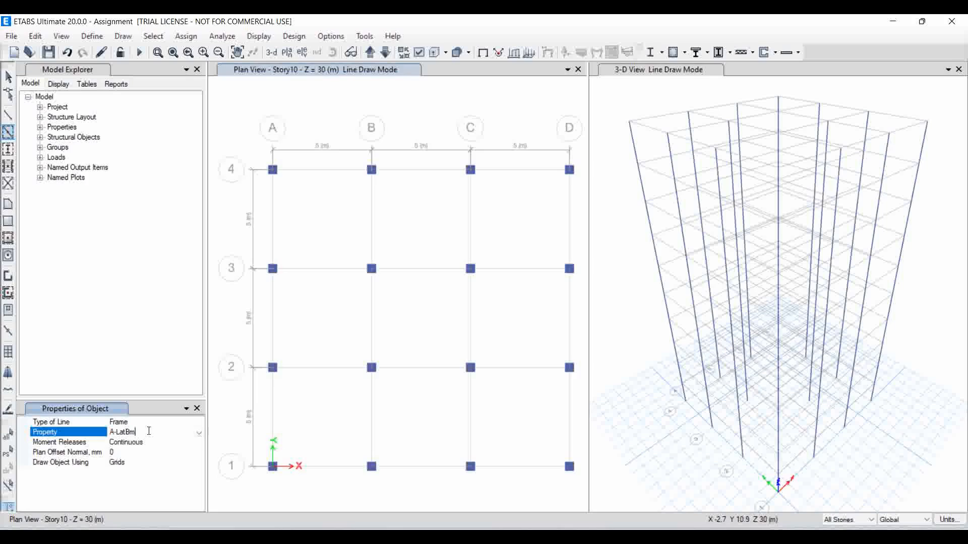
pyautogui.click(200, 433)
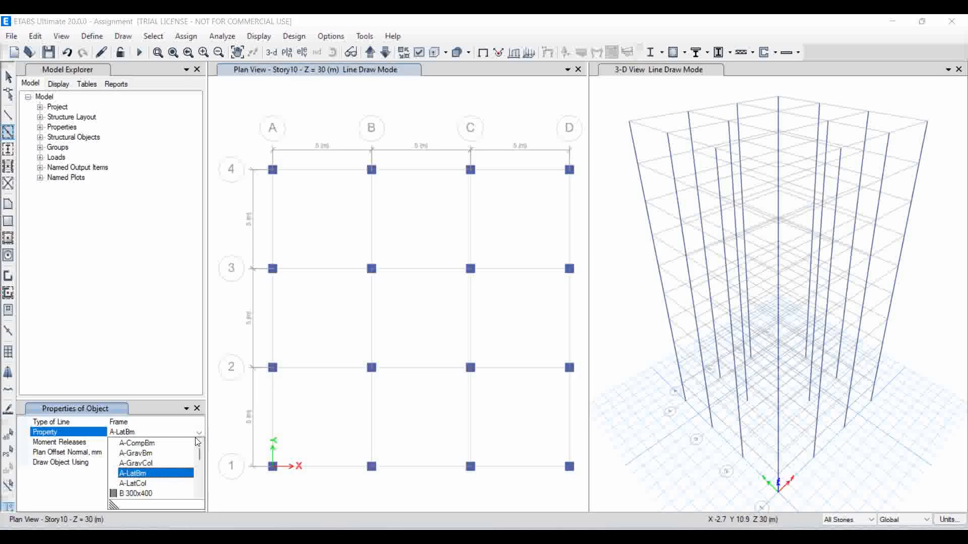
pyautogui.scroll(-2, 199, 460)
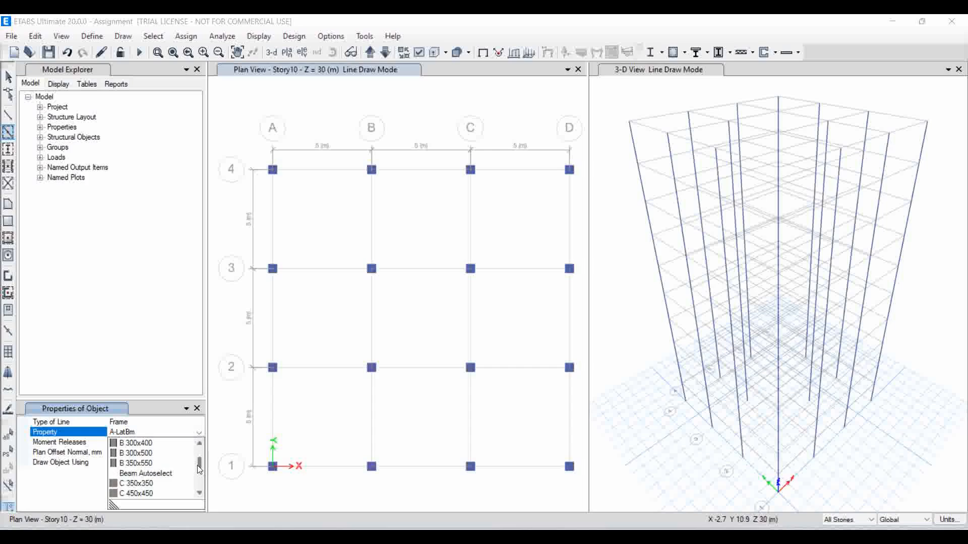
pyautogui.click(160, 465)
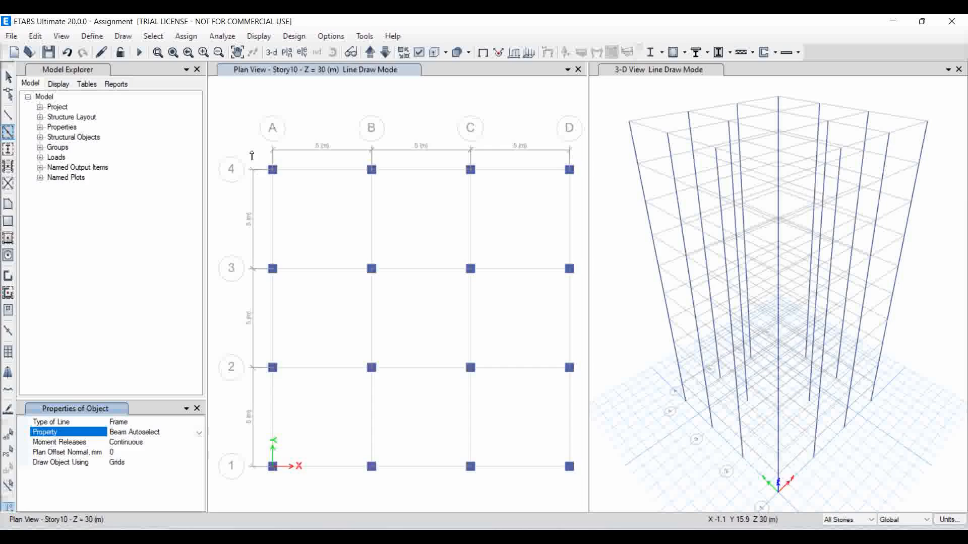
pyautogui.moveTo(252, 152); pyautogui.dragTo(492, 387)
pyautogui.moveTo(536, 415)
pyautogui.mouseDown()
pyautogui.moveTo(572, 519)
pyautogui.moveTo(579, 494)
pyautogui.mouseUp()
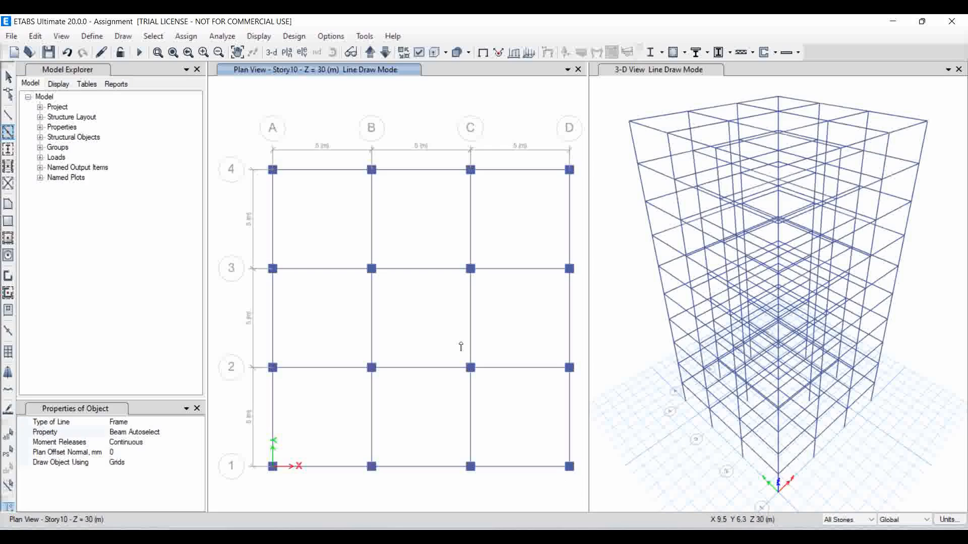
pyautogui.press('Escape')
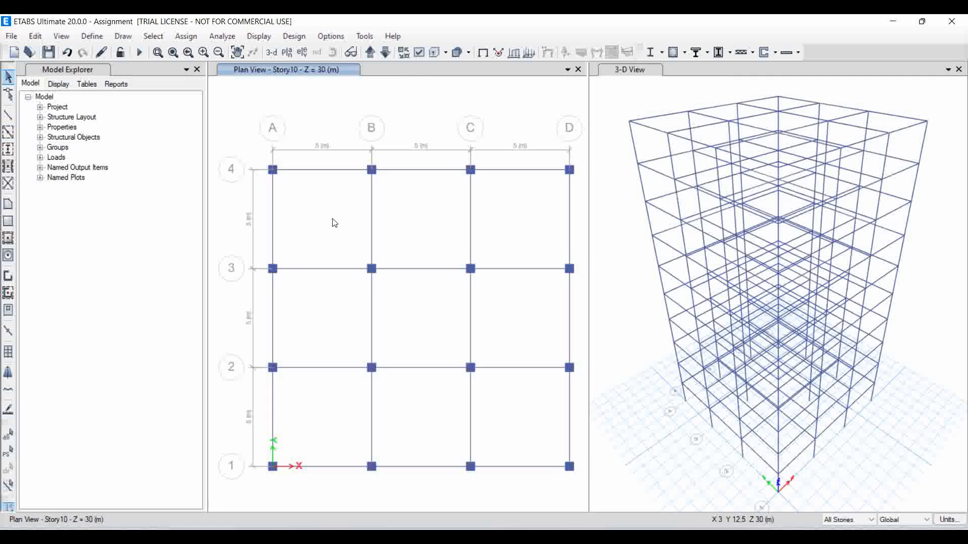
# - Quick-draw Slab 150 floor panels in the three bays between grid lines 3 and 4 on all stories
pyautogui.click(131, 40)
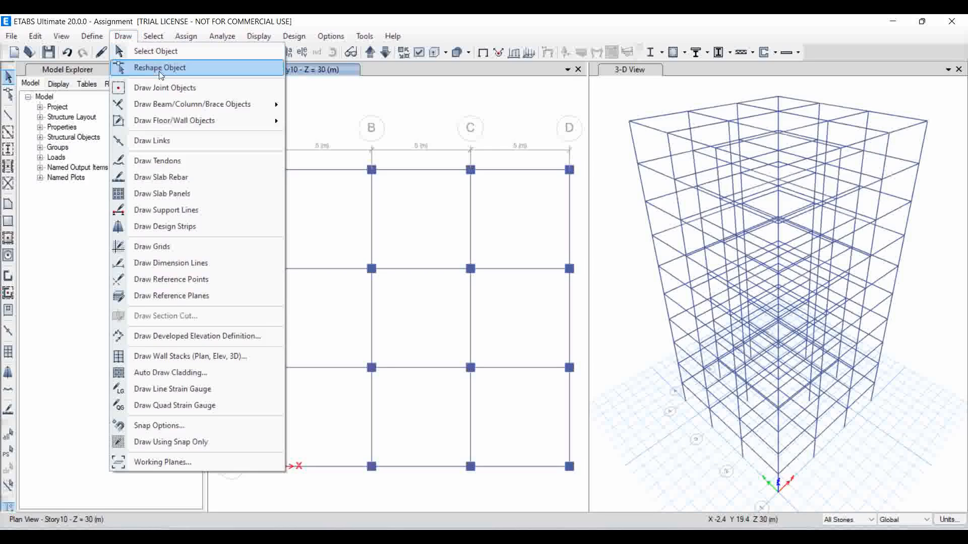
pyautogui.moveTo(188, 106)
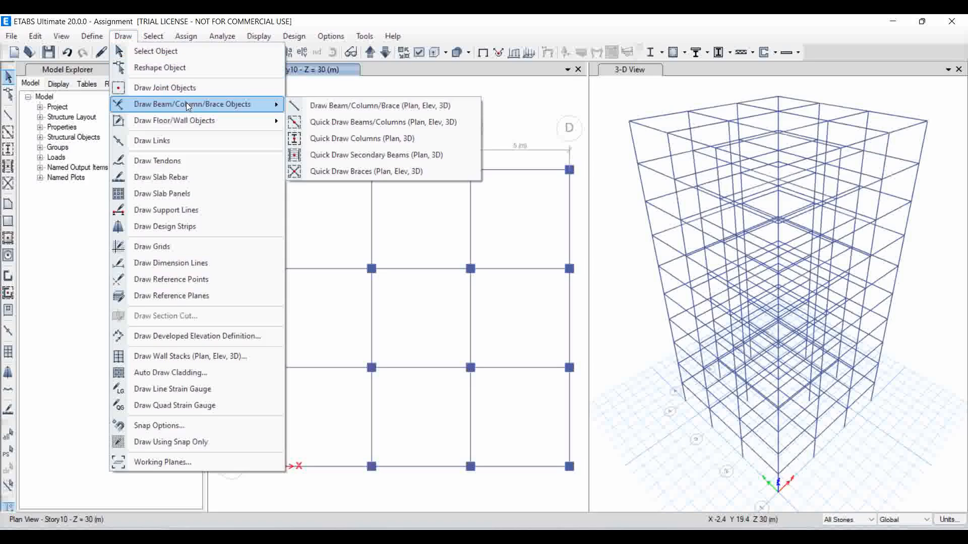
pyautogui.moveTo(193, 123)
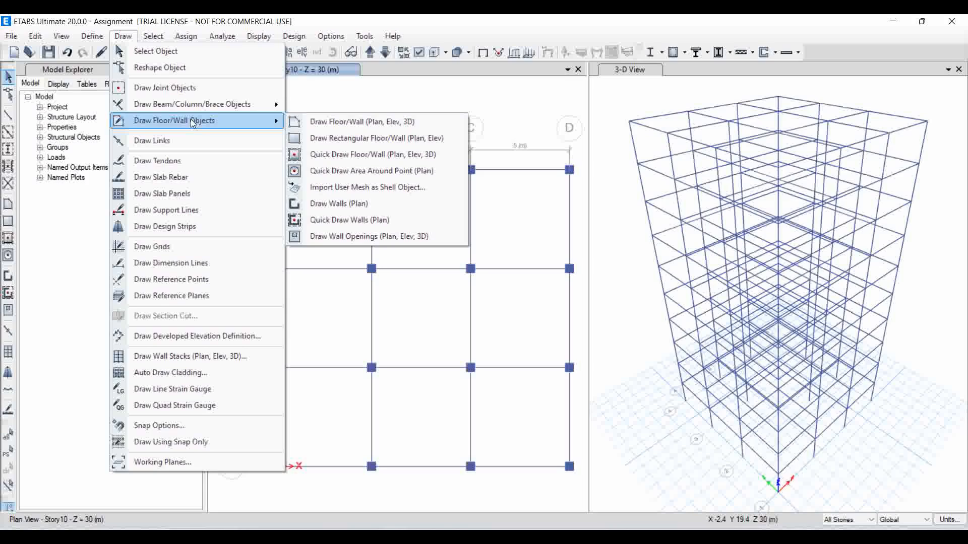
pyautogui.click(331, 154)
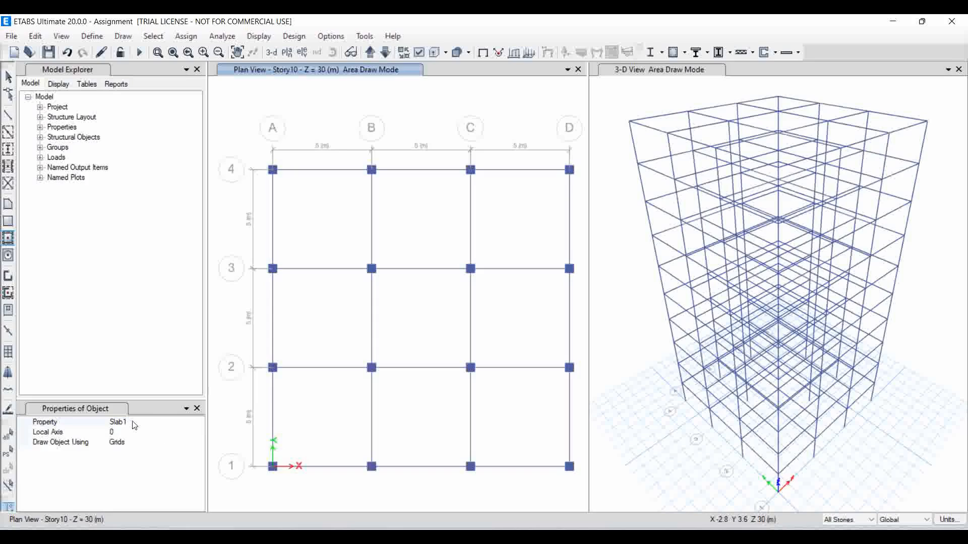
pyautogui.click(159, 423)
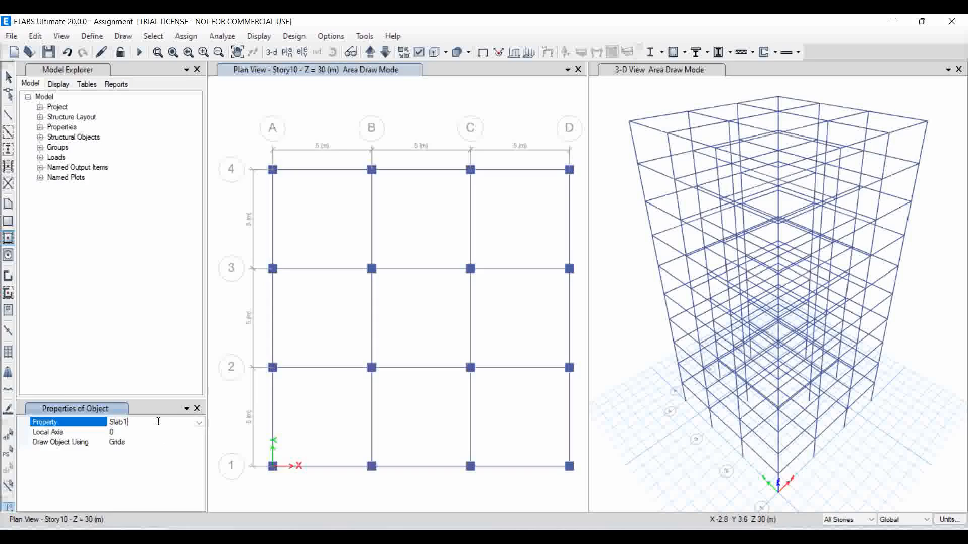
pyautogui.click(199, 423)
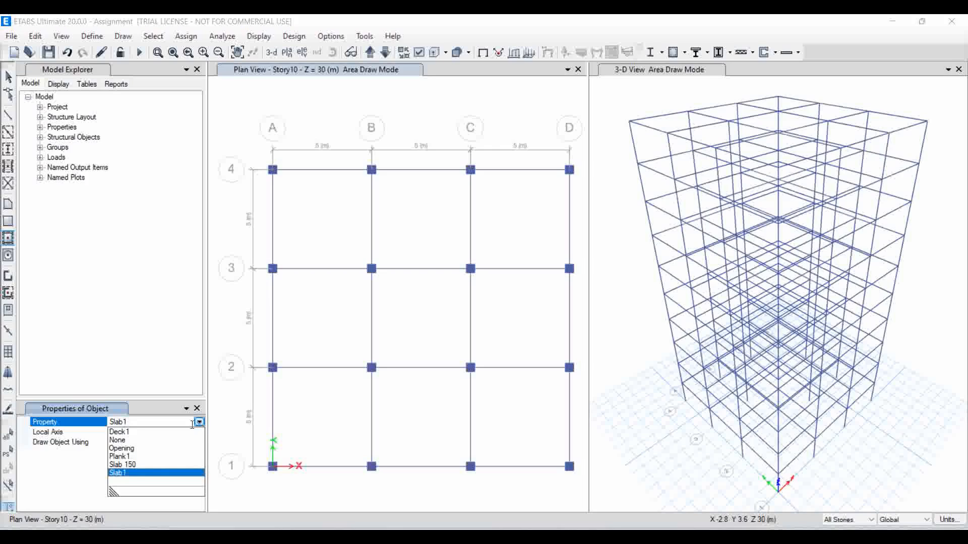
pyautogui.click(141, 465)
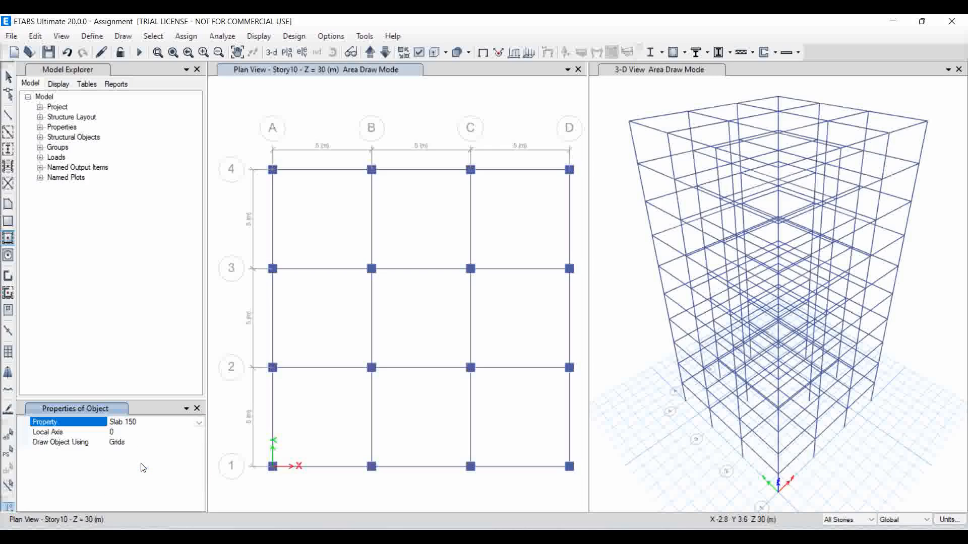
pyautogui.click(322, 233)
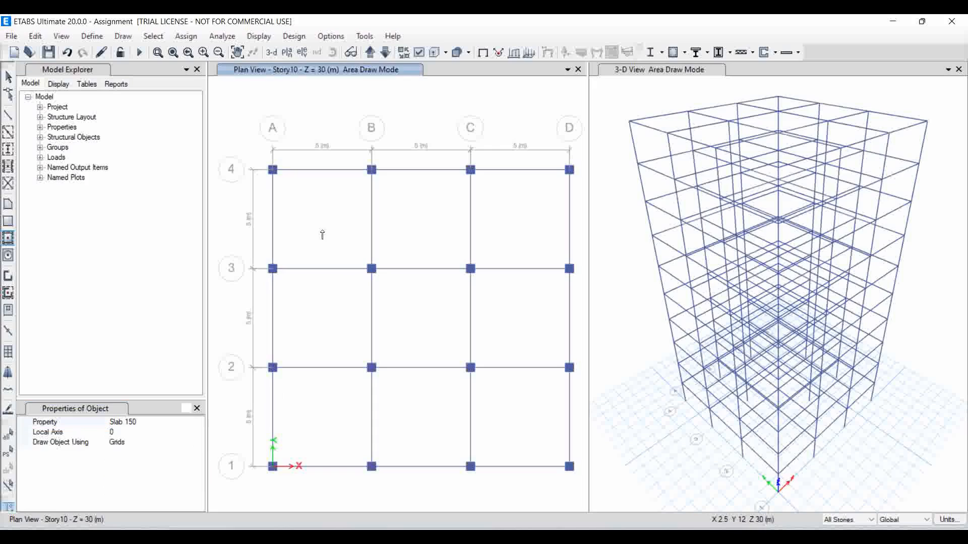
pyautogui.click(390, 224)
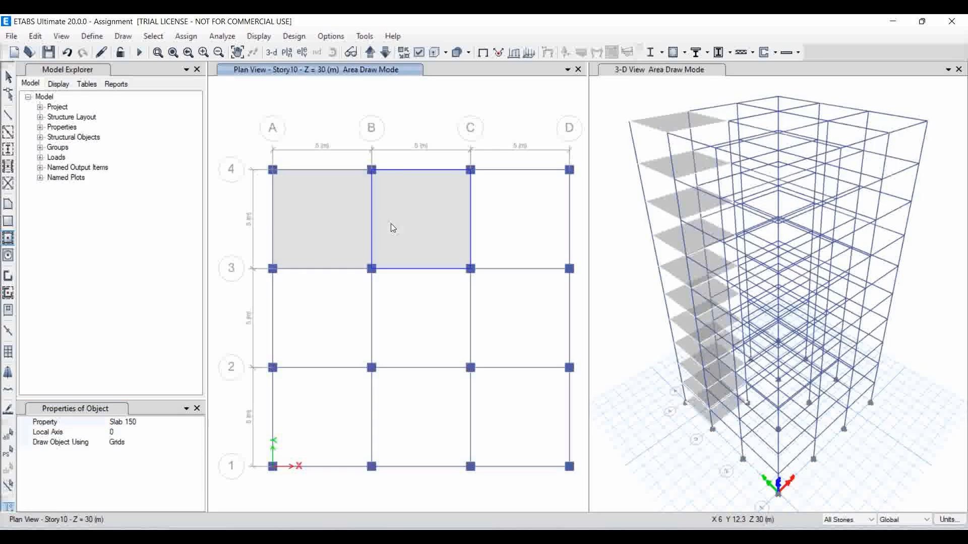
pyautogui.click(512, 219)
# - Fill the six remaining bays between grid lines 1 and 3 with Slab 150 floor panels
pyautogui.click(520, 300)
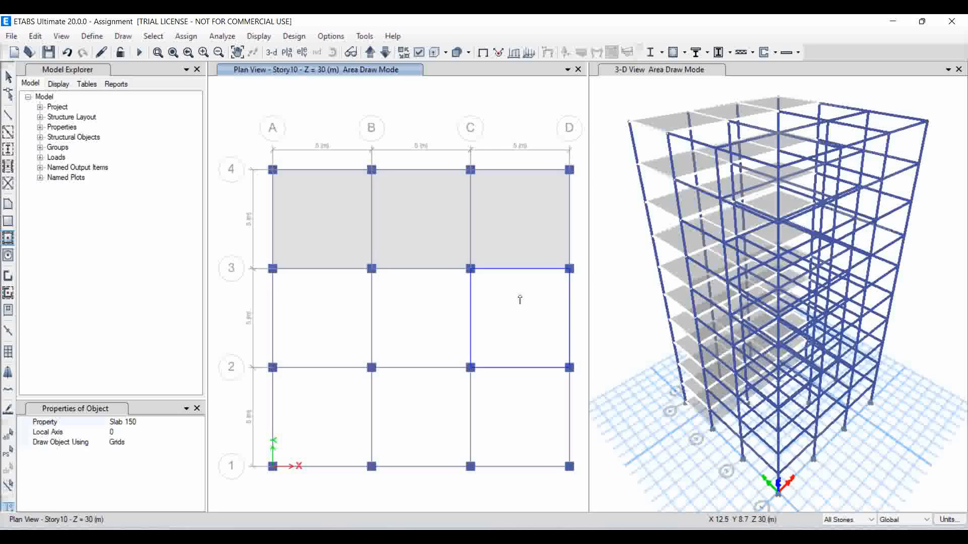
pyautogui.click(420, 309)
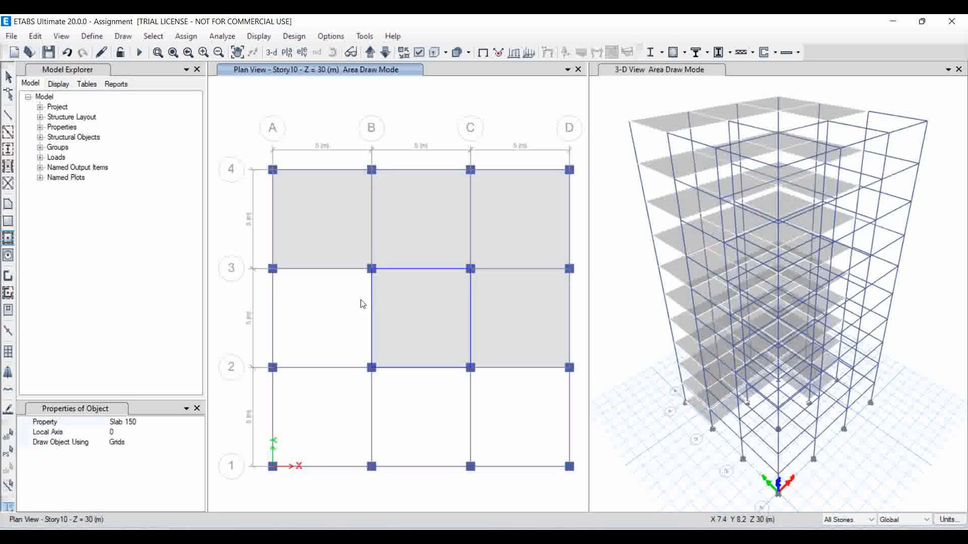
pyautogui.click(332, 304)
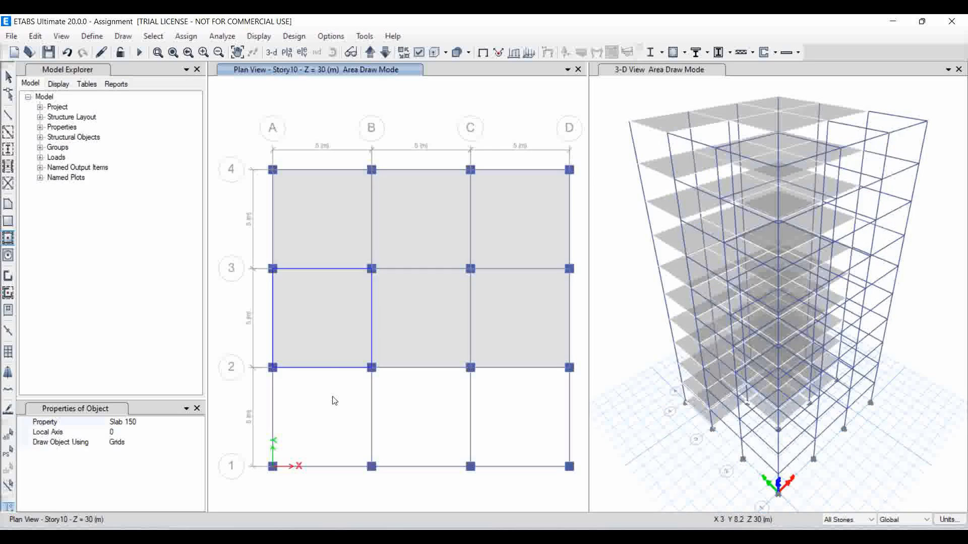
pyautogui.click(333, 401)
pyautogui.click(437, 412)
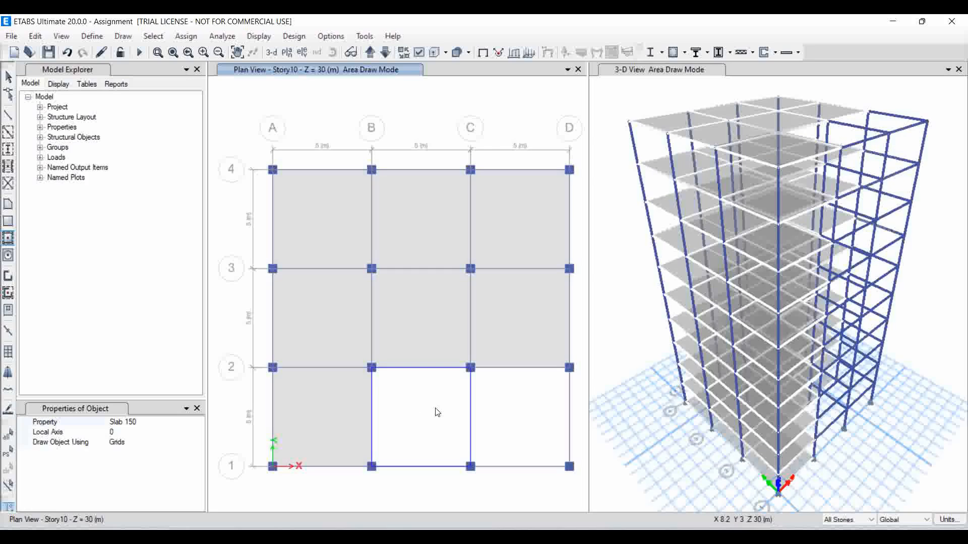
pyautogui.click(513, 414)
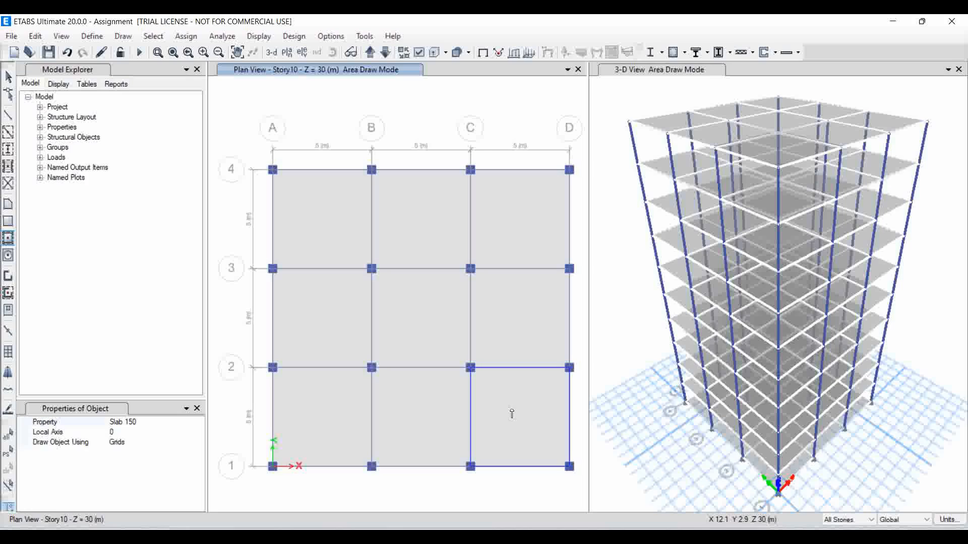
pyautogui.press('Escape')
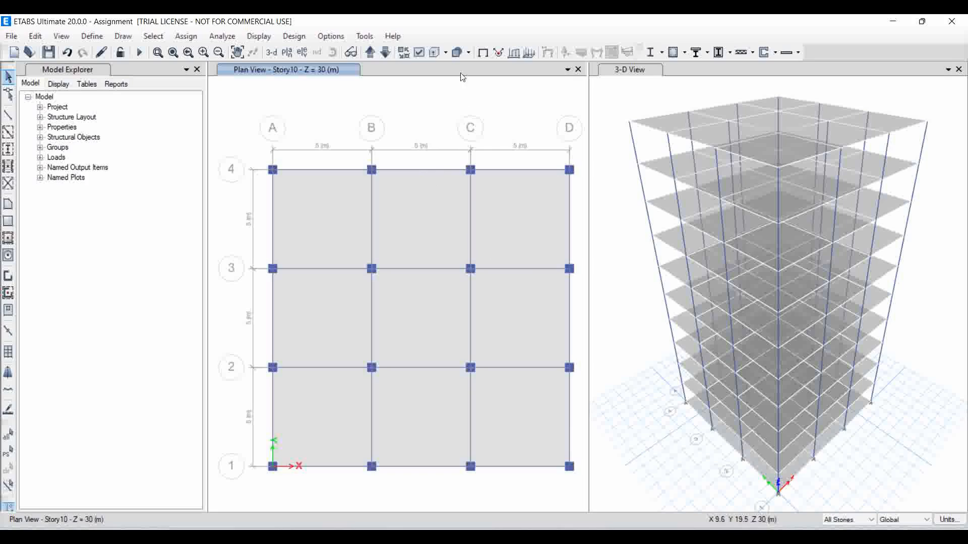
# - Delete all nine slab panels at the Base level only, working on One Story in the Z = 0 plan view
pyautogui.click(375, 61)
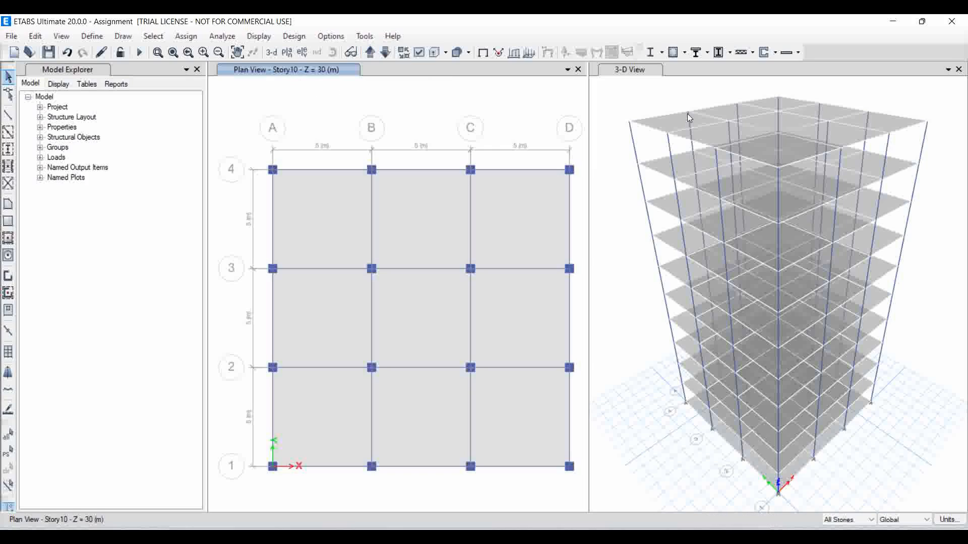
pyautogui.click(374, 53)
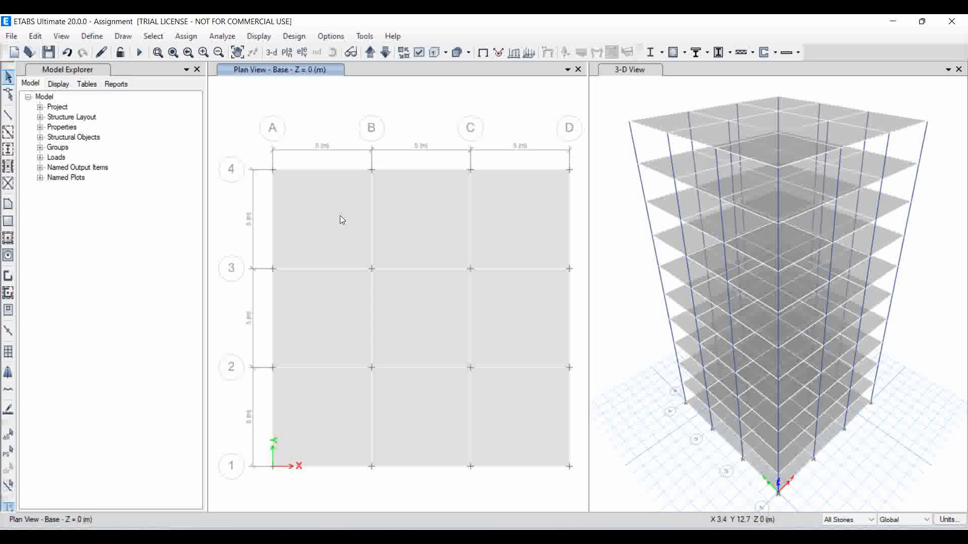
pyautogui.click(836, 520)
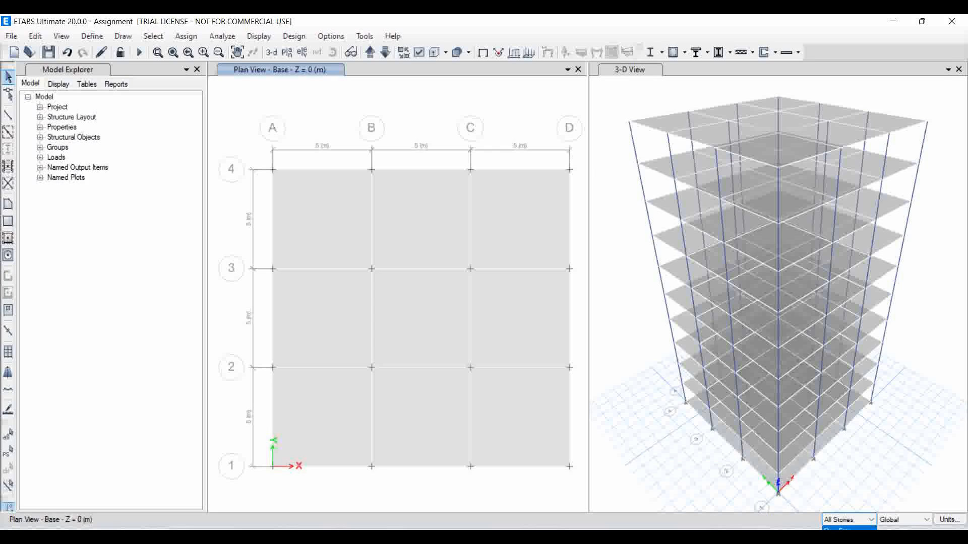
pyautogui.click(848, 528)
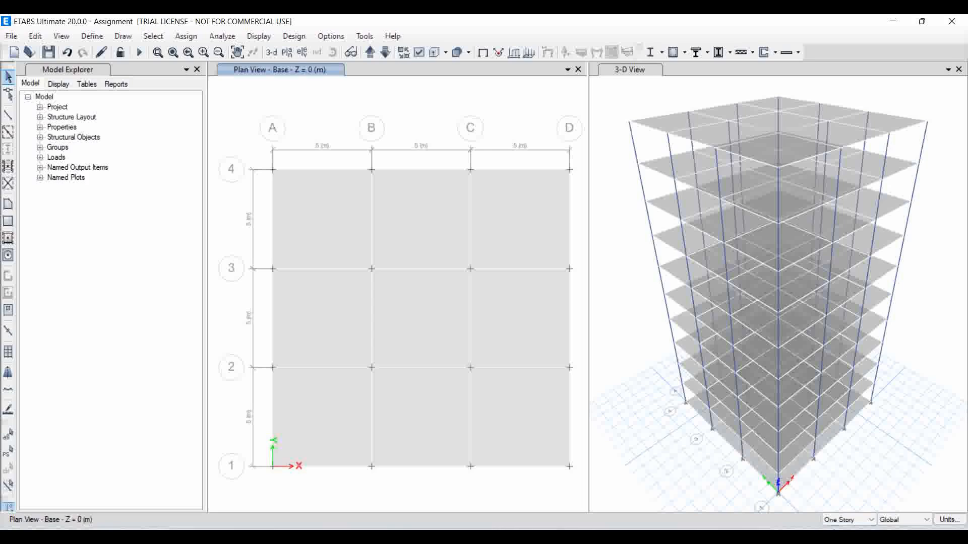
pyautogui.click(337, 241)
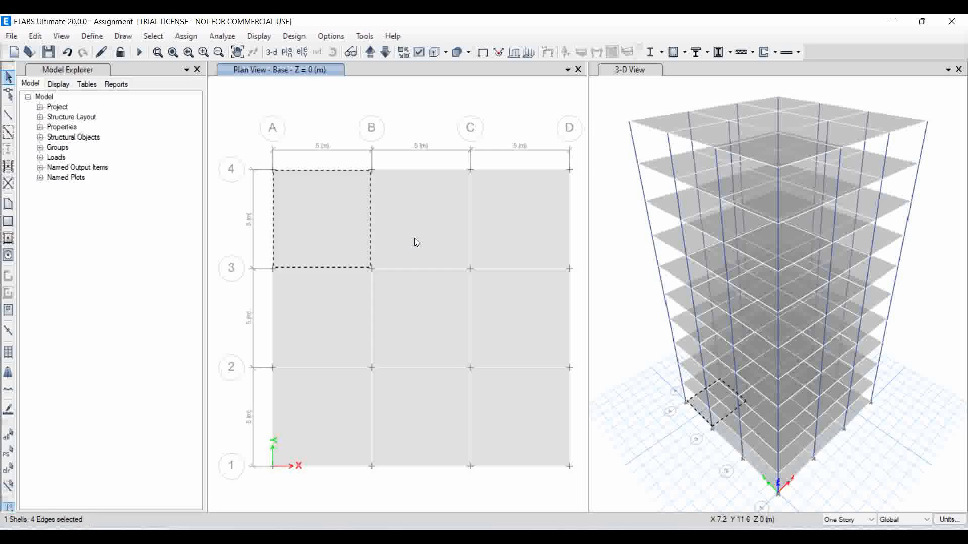
pyautogui.click(439, 242)
pyautogui.click(491, 240)
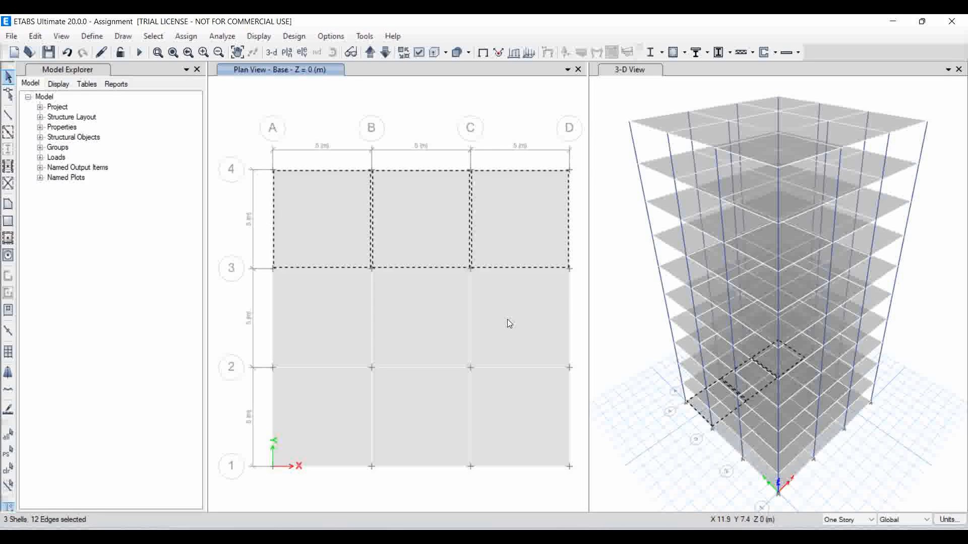
pyautogui.click(507, 319)
pyautogui.click(414, 316)
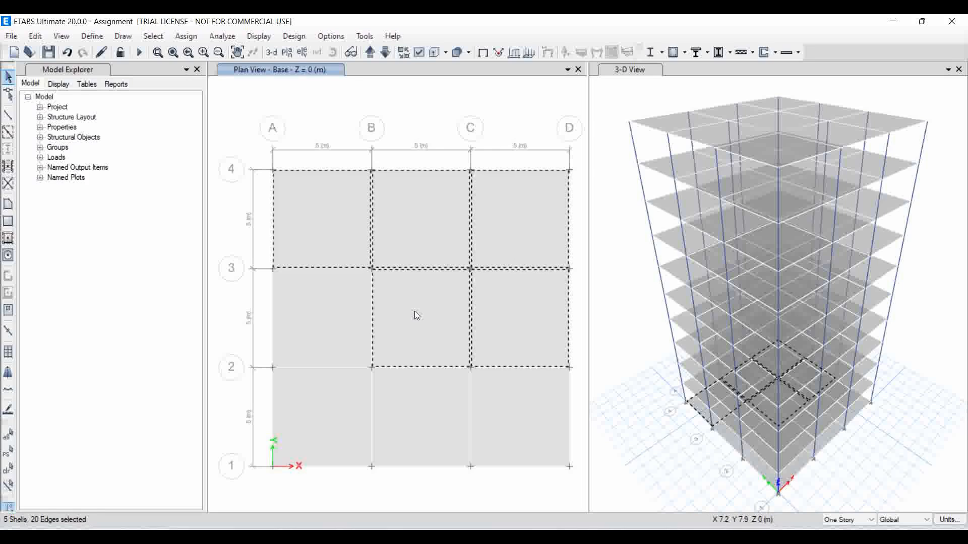
pyautogui.click(337, 310)
pyautogui.click(327, 406)
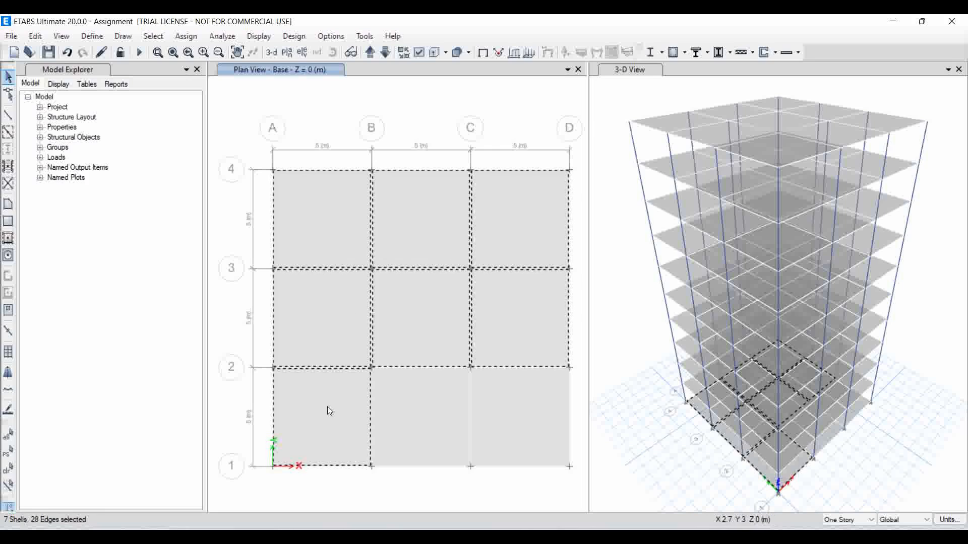
pyautogui.click(454, 412)
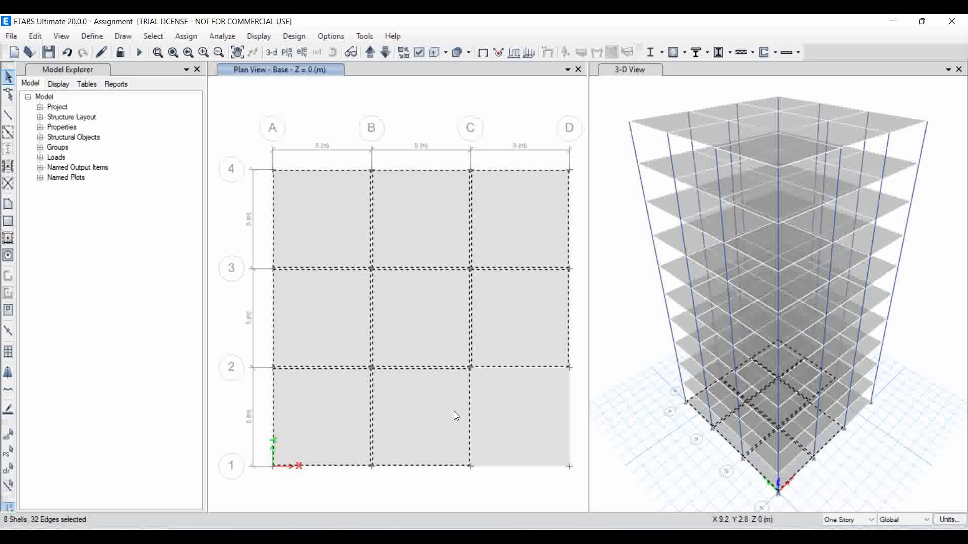
pyautogui.click(511, 416)
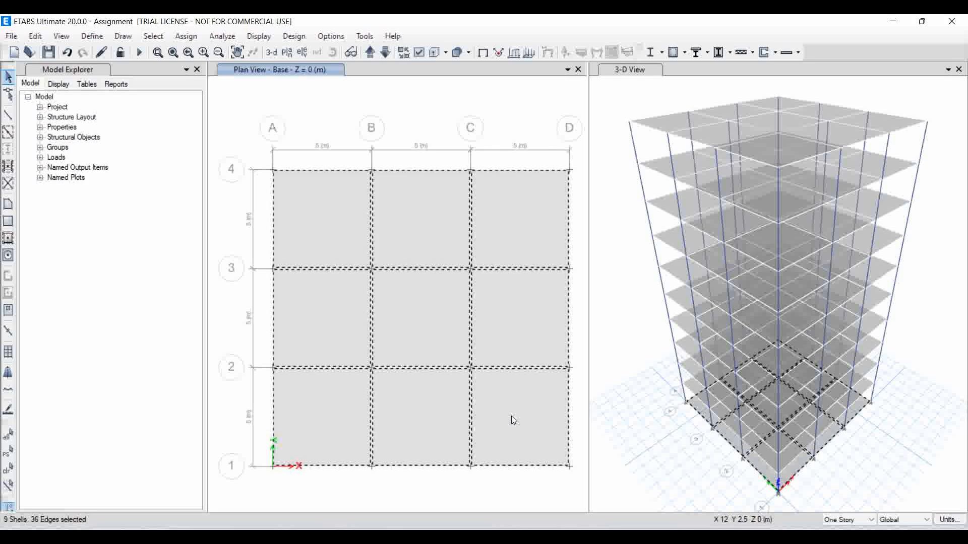
pyautogui.press('Delete')
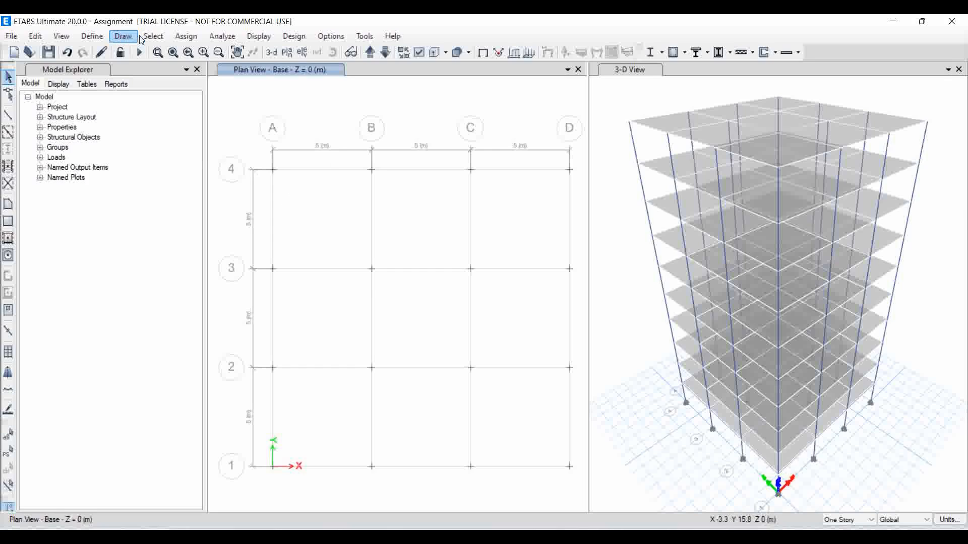
# - Auto-draw cladding around the whole building using the floors
pyautogui.click(124, 36)
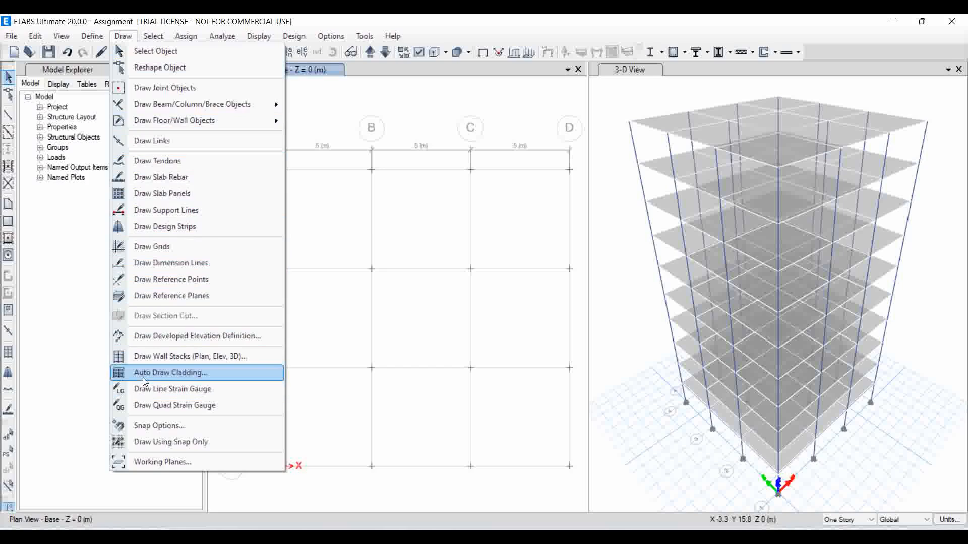
pyautogui.click(182, 376)
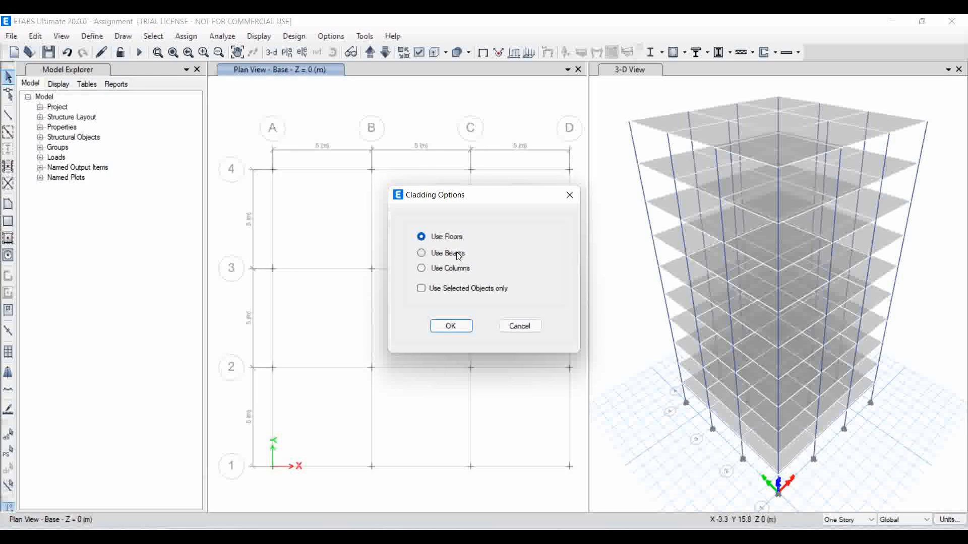
pyautogui.click(452, 326)
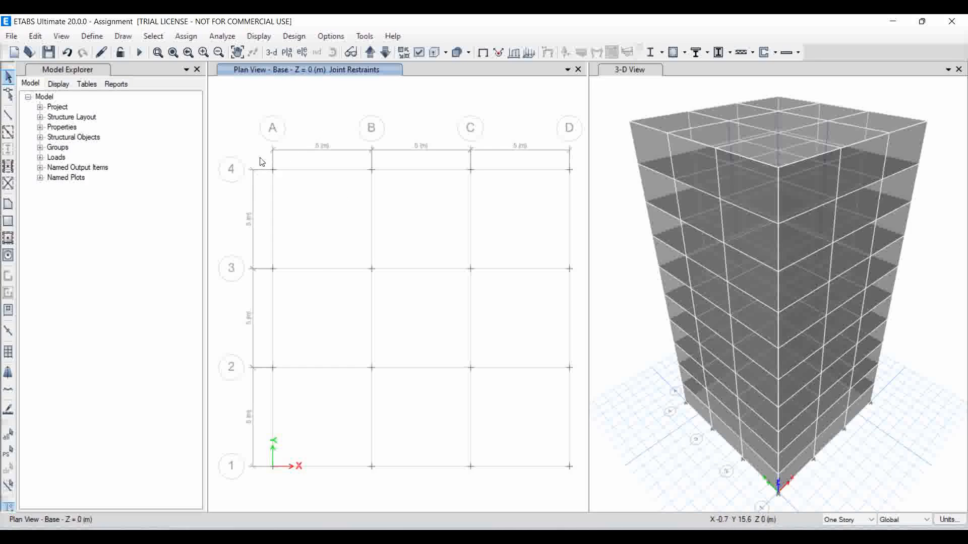
# - Assign fixed restraints, with all translations and rotations locked in X, Y and Z, to all base joints
pyautogui.moveTo(258, 158); pyautogui.dragTo(579, 481)
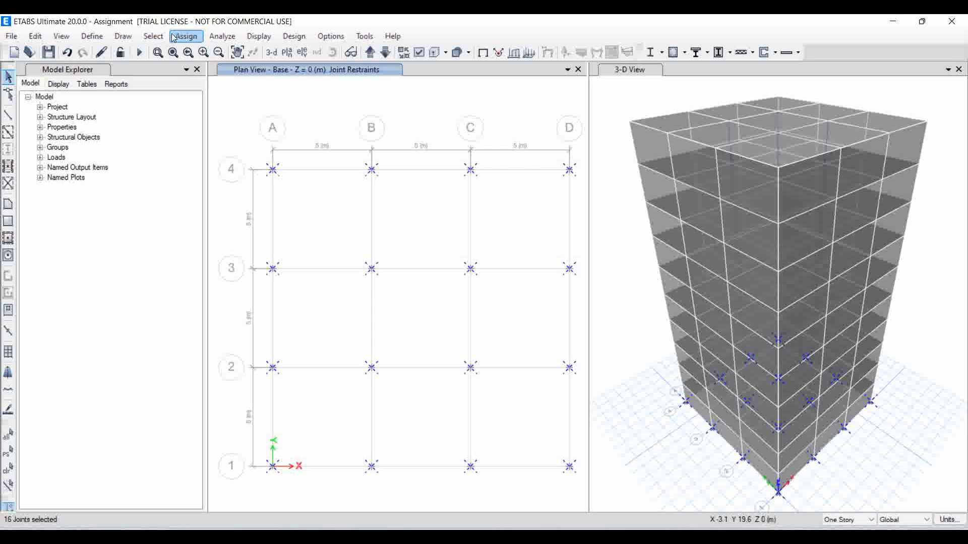
pyautogui.click(189, 40)
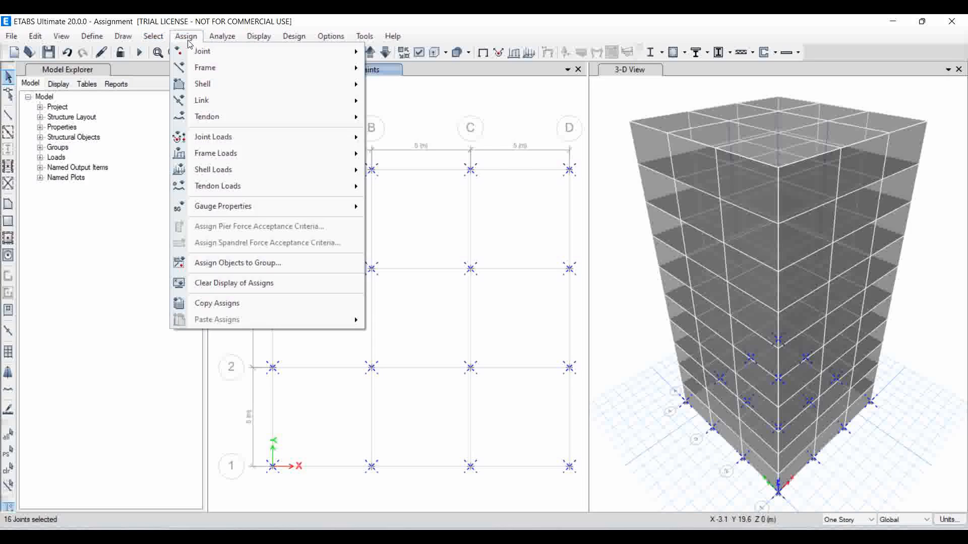
pyautogui.moveTo(204, 53)
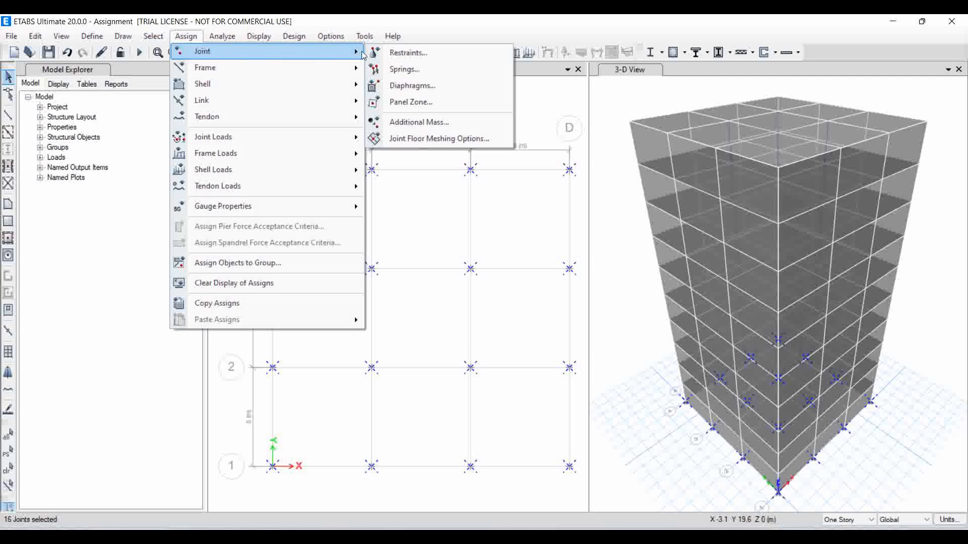
pyautogui.click(392, 53)
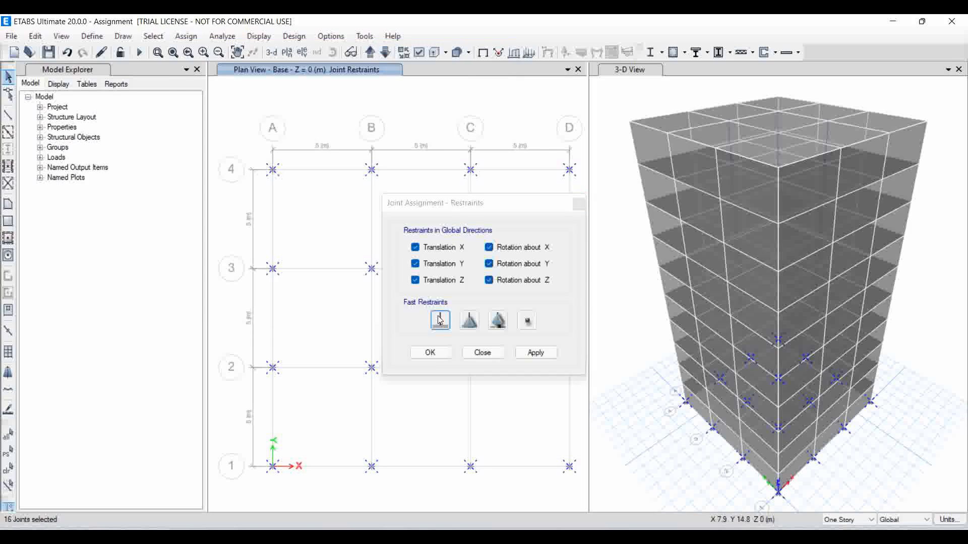
pyautogui.click(440, 320)
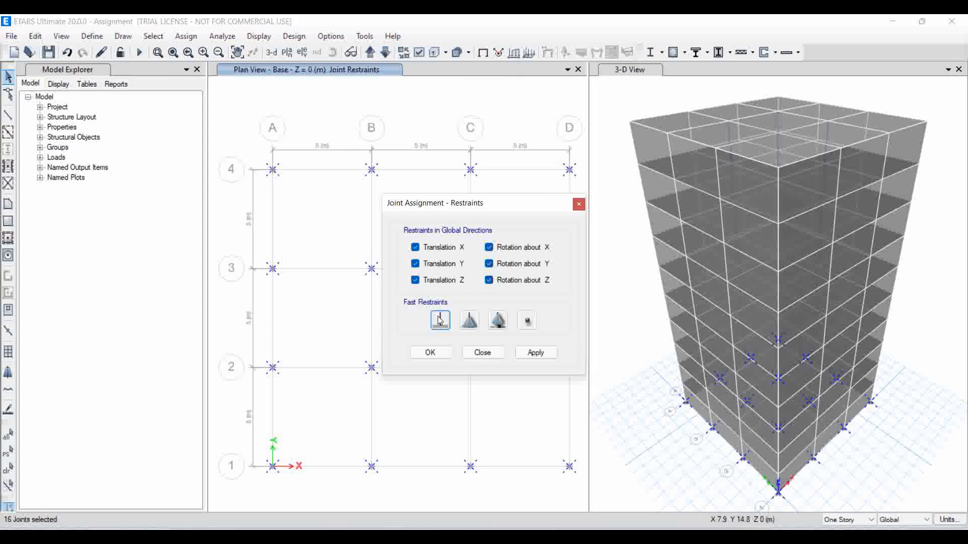
pyautogui.click(528, 353)
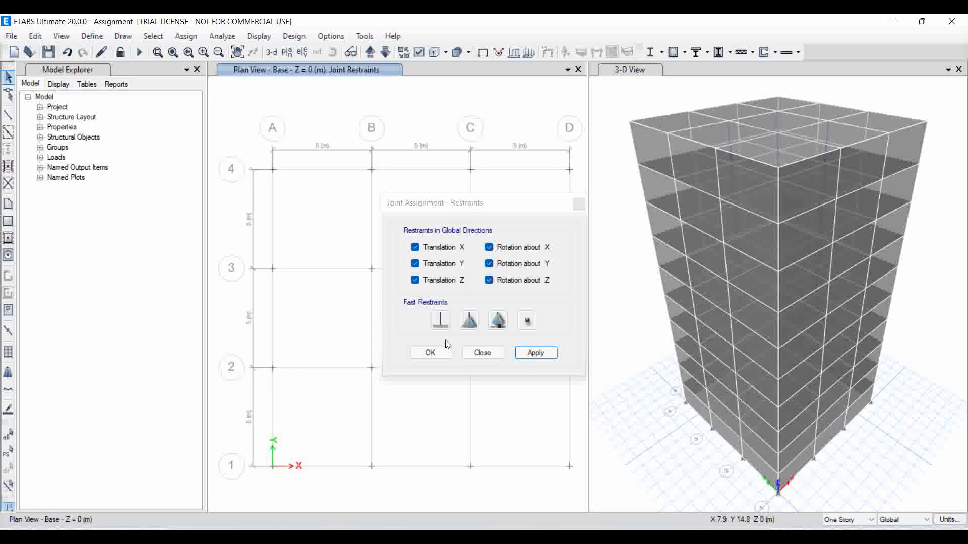
pyautogui.click(431, 353)
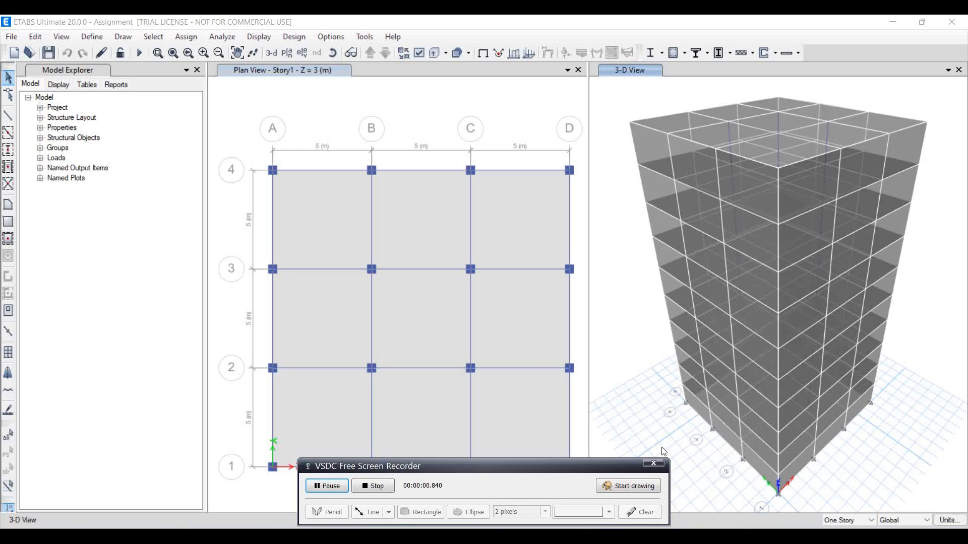
# - Assign a uniform Dead load of 3 kN/m² in the gravity direction to all nine slab bays across all stories, replacing existing loads
pyautogui.click(658, 463)
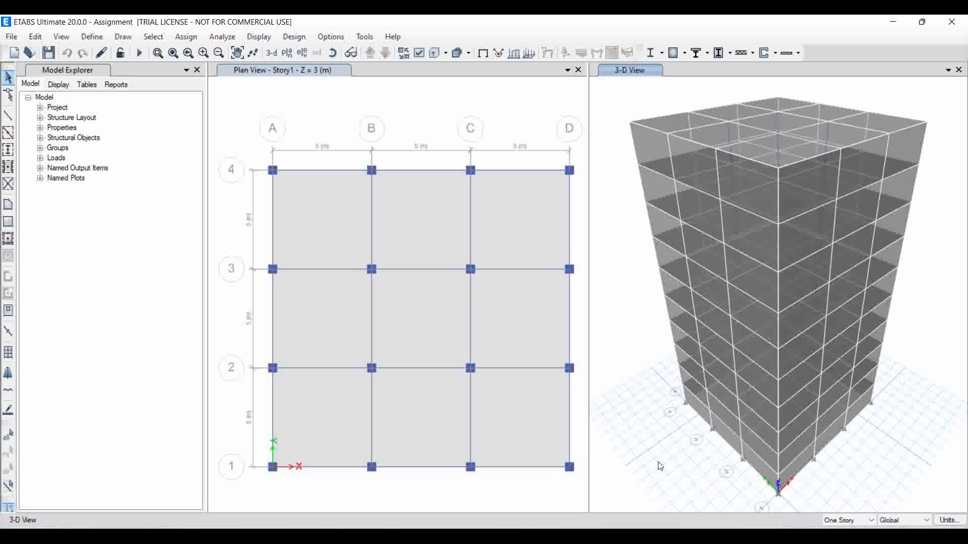
pyautogui.click(847, 521)
pyautogui.click(841, 540)
pyautogui.click(302, 204)
pyautogui.click(414, 232)
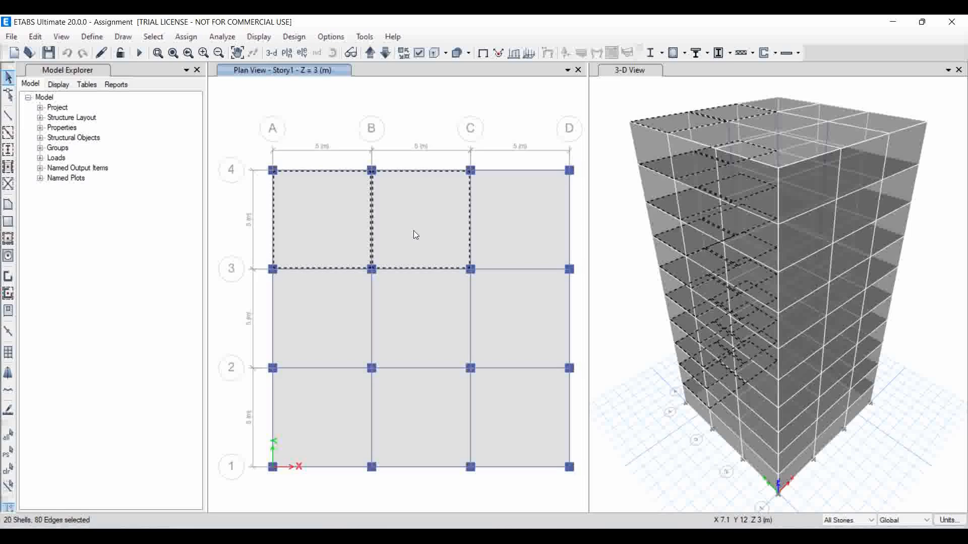
pyautogui.click(535, 223)
pyautogui.click(322, 327)
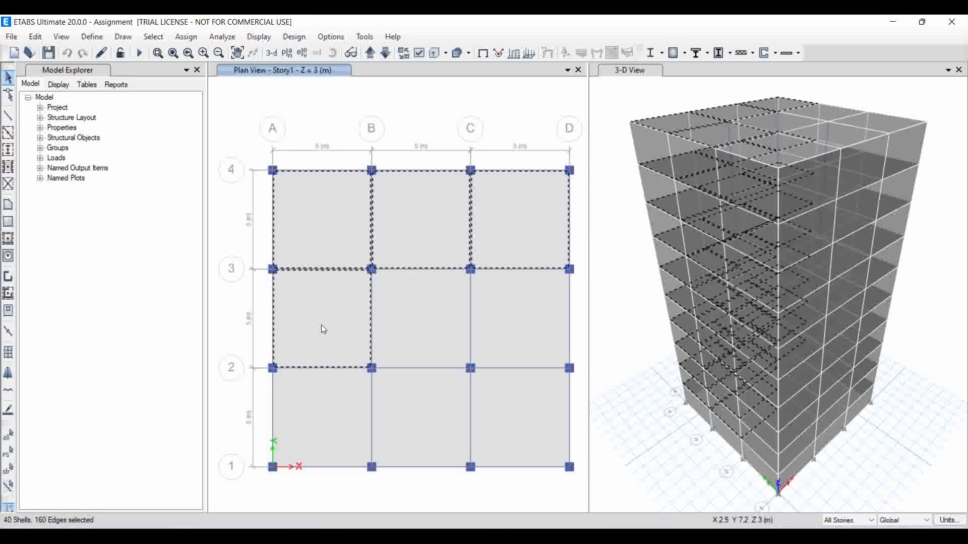
pyautogui.click(398, 319)
pyautogui.click(504, 318)
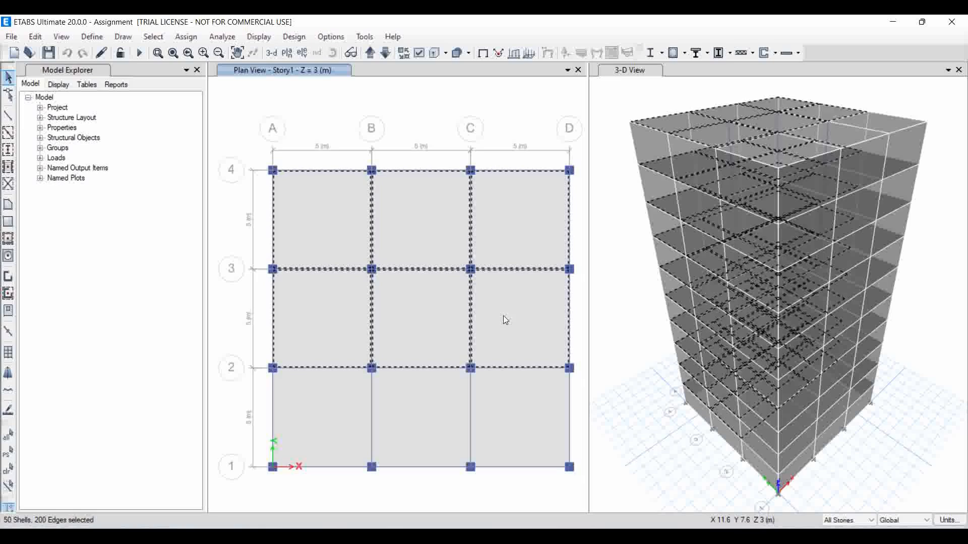
pyautogui.click(337, 409)
pyautogui.click(414, 425)
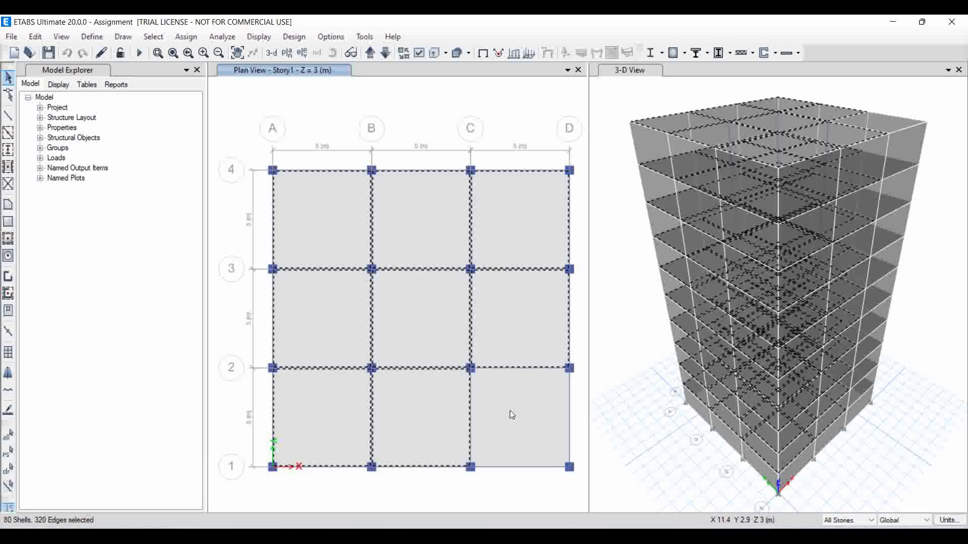
pyautogui.click(538, 408)
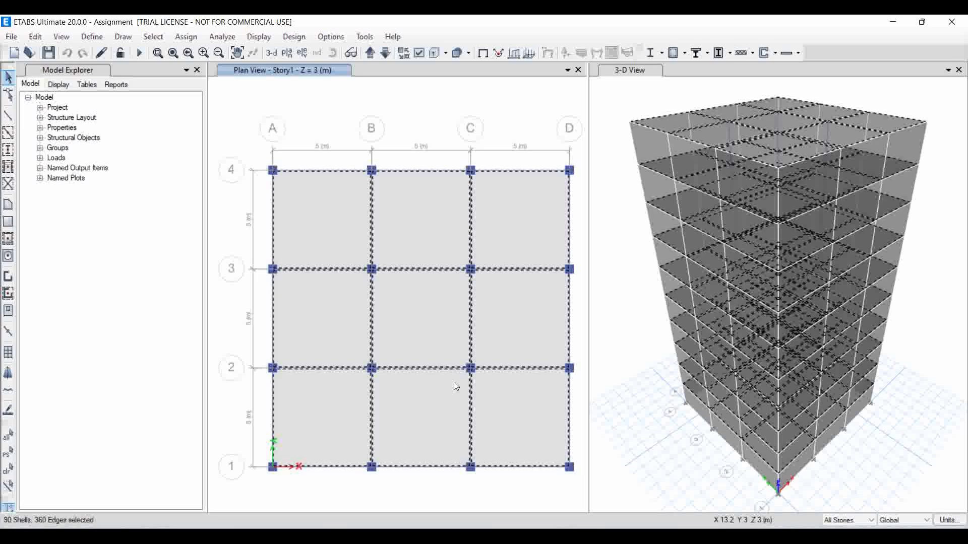
pyautogui.click(186, 37)
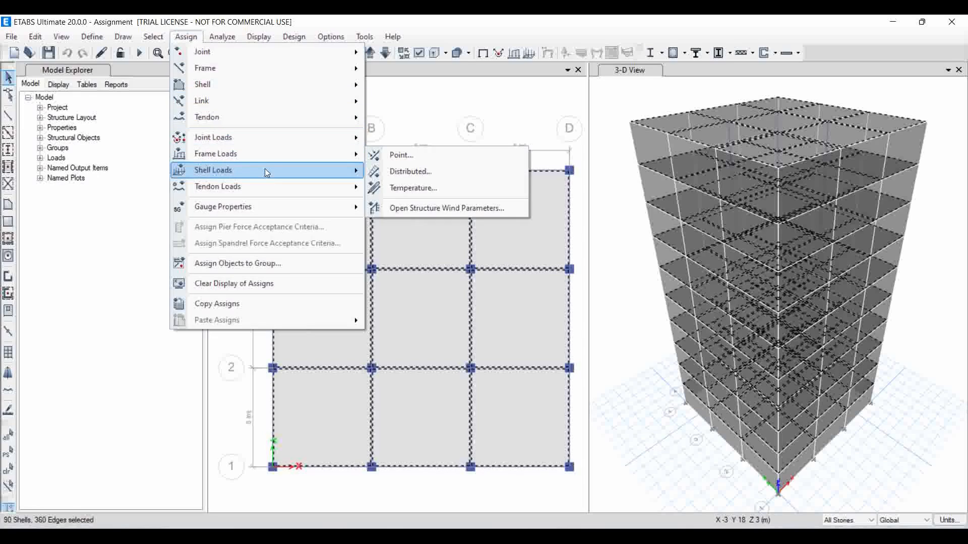
pyautogui.moveTo(266, 173)
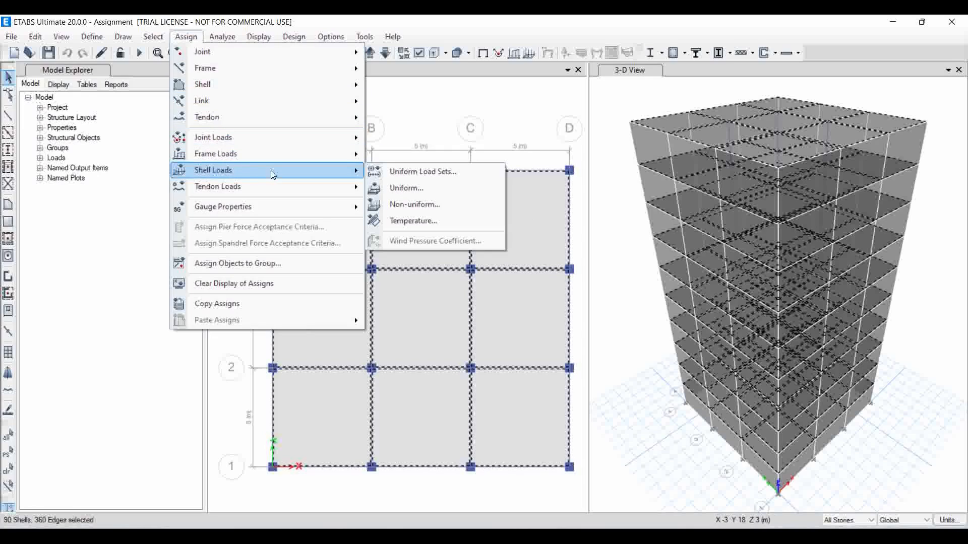
pyautogui.click(386, 187)
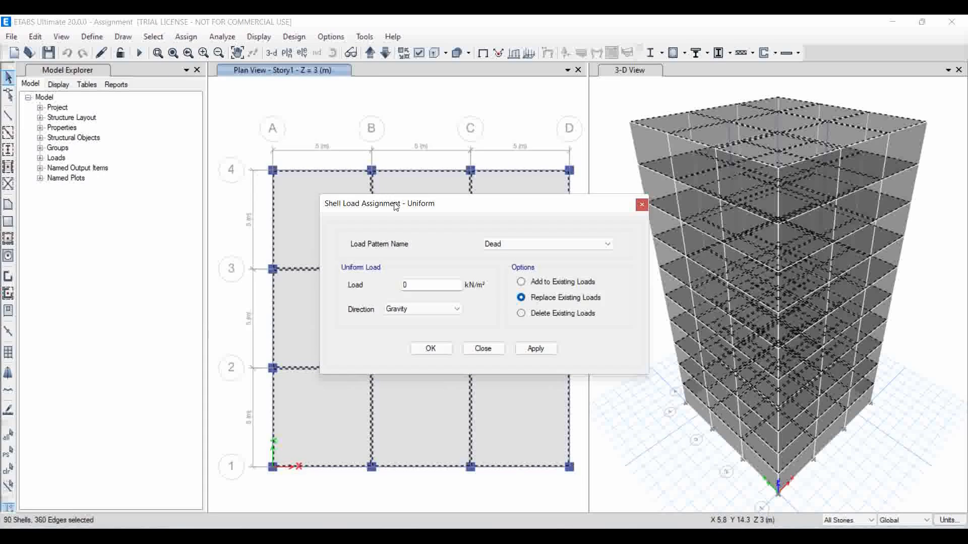
pyautogui.click(501, 244)
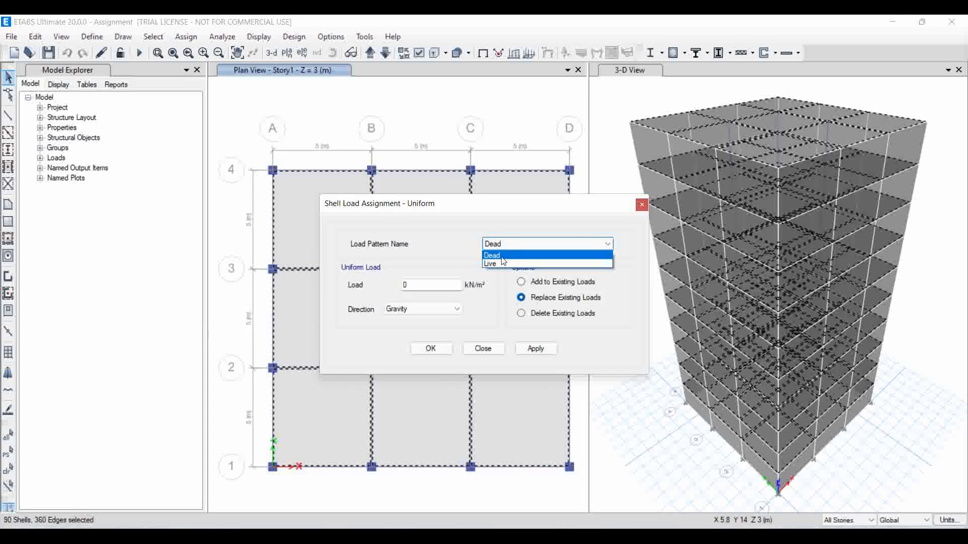
pyautogui.click(502, 257)
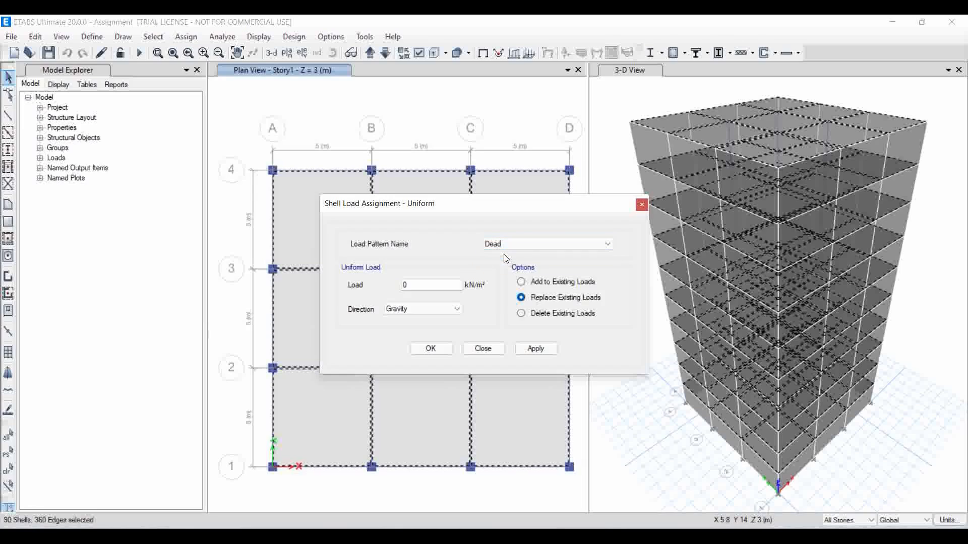
pyautogui.doubleClick(429, 283)
pyautogui.write('3')
pyautogui.click(525, 349)
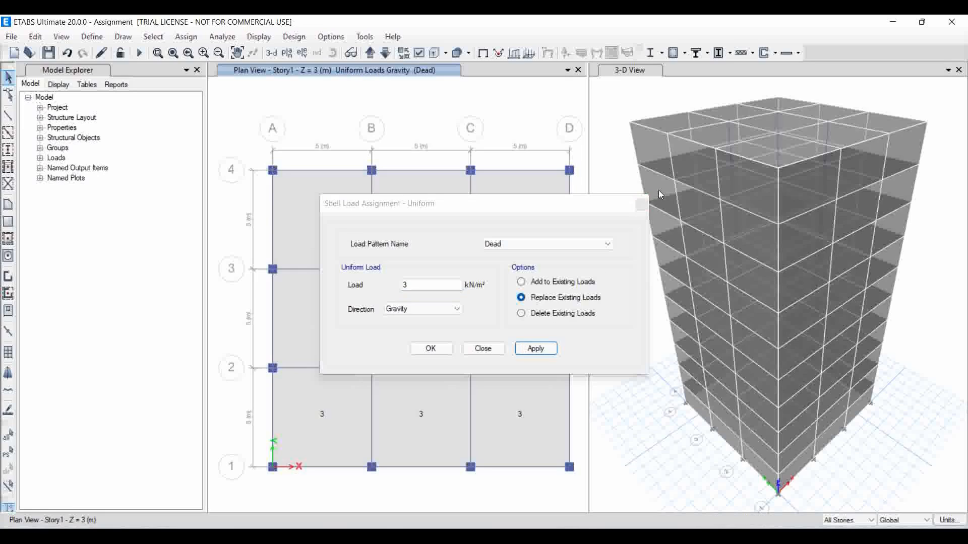
pyautogui.click(643, 205)
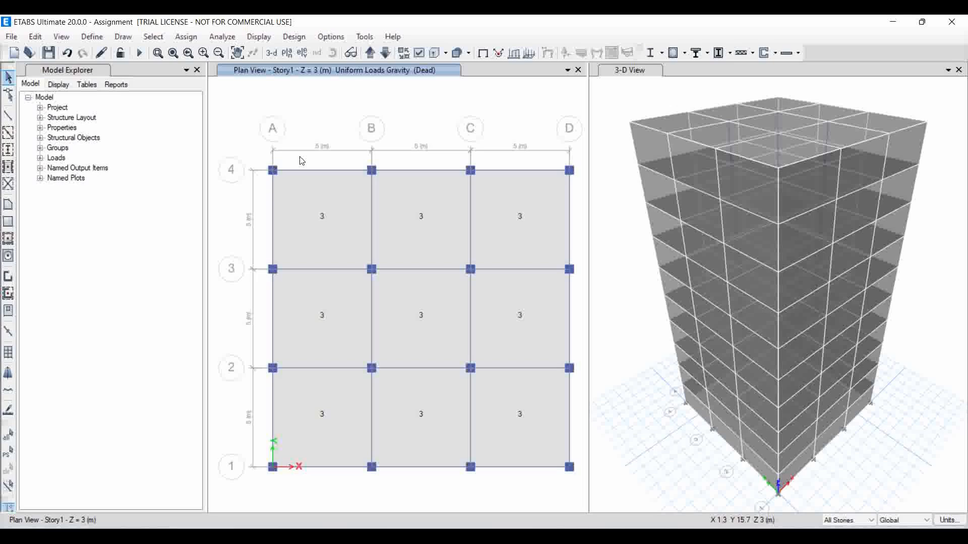
# - Assign a uniform Live load of 3 kN/m² in the gravity direction to all nine slab bays across all stories, replacing existing loads
pyautogui.click(330, 212)
pyautogui.click(422, 224)
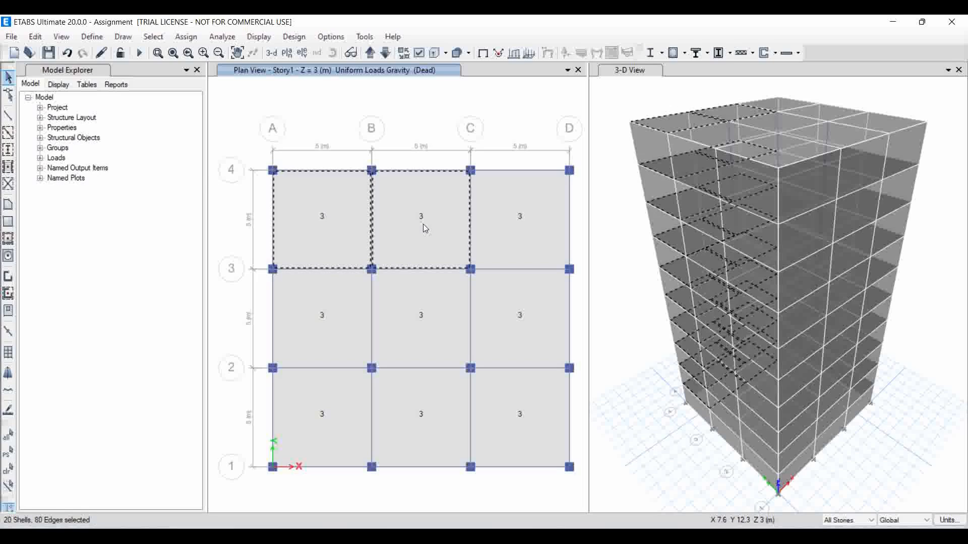
pyautogui.click(508, 219)
pyautogui.click(530, 307)
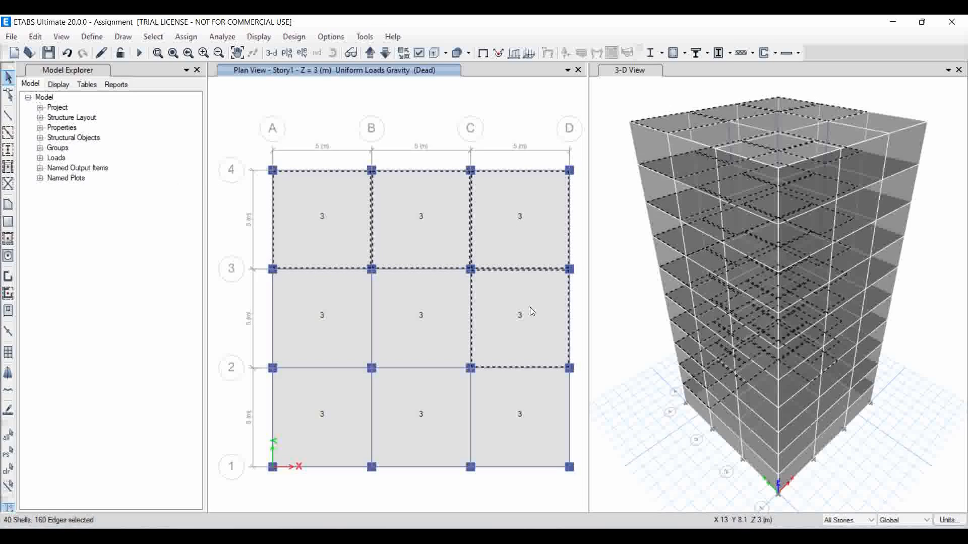
pyautogui.click(417, 316)
pyautogui.click(323, 309)
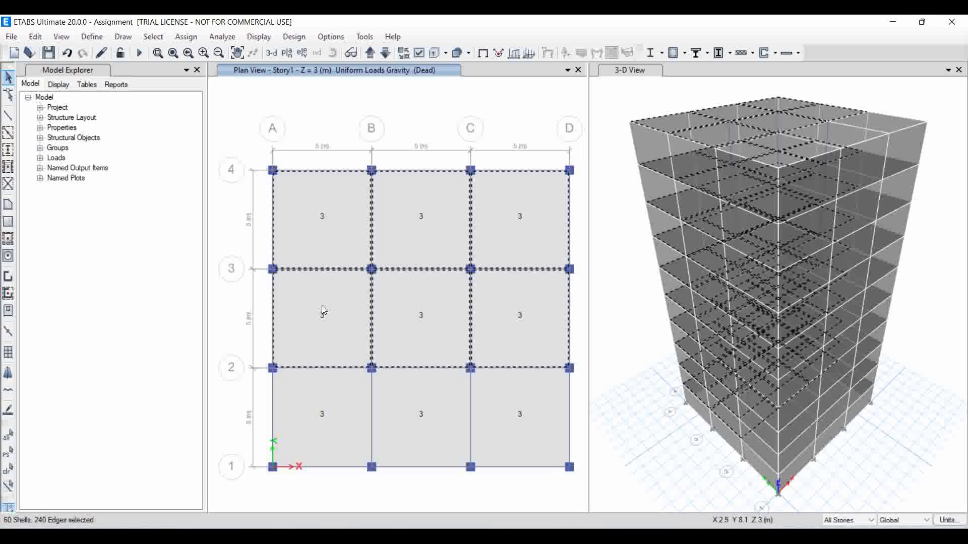
pyautogui.click(323, 399)
pyautogui.click(435, 417)
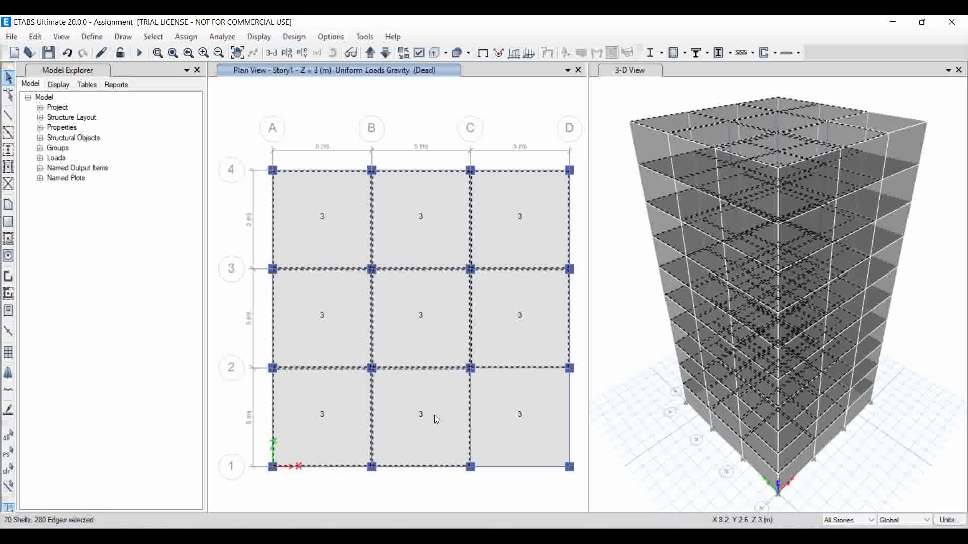
pyautogui.click(512, 410)
pyautogui.click(301, 187)
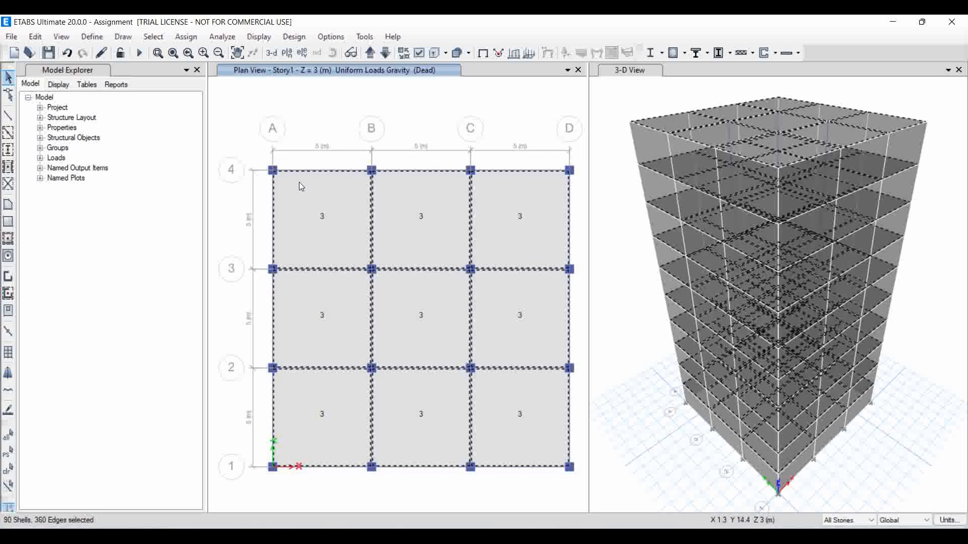
pyautogui.click(186, 38)
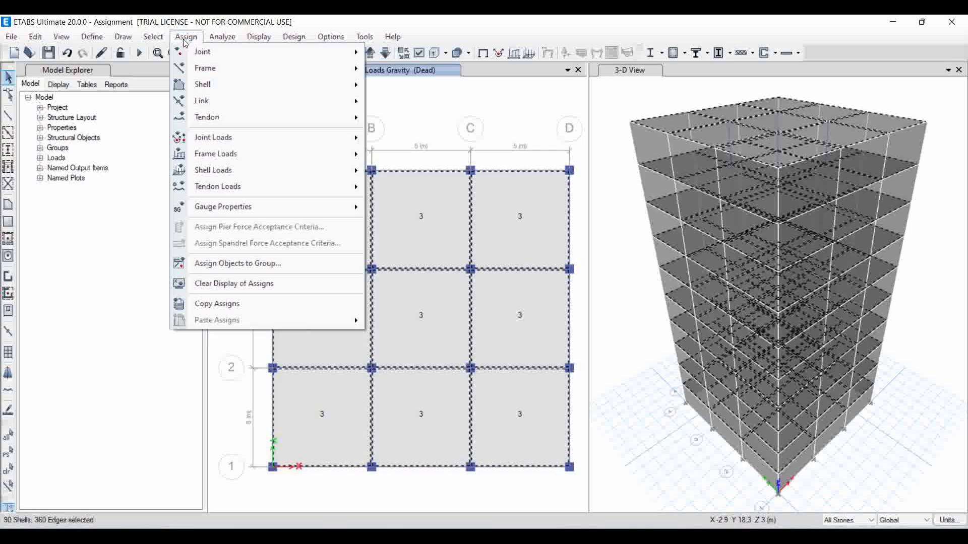
pyautogui.moveTo(275, 169)
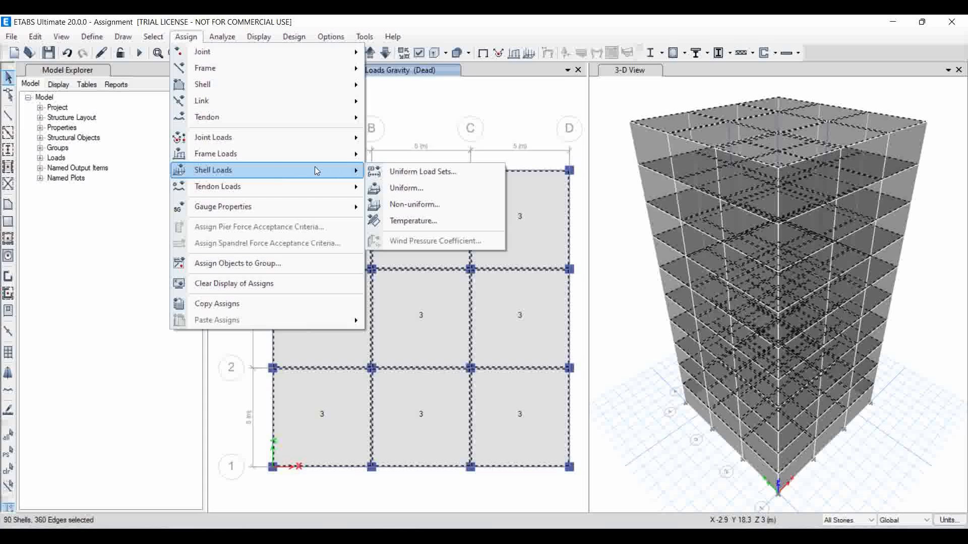
pyautogui.click(396, 188)
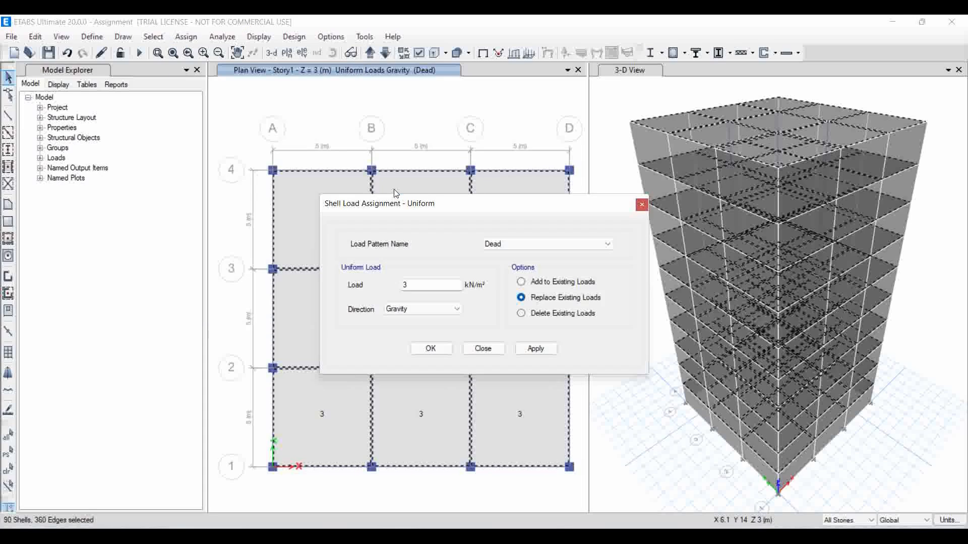
pyautogui.click(519, 244)
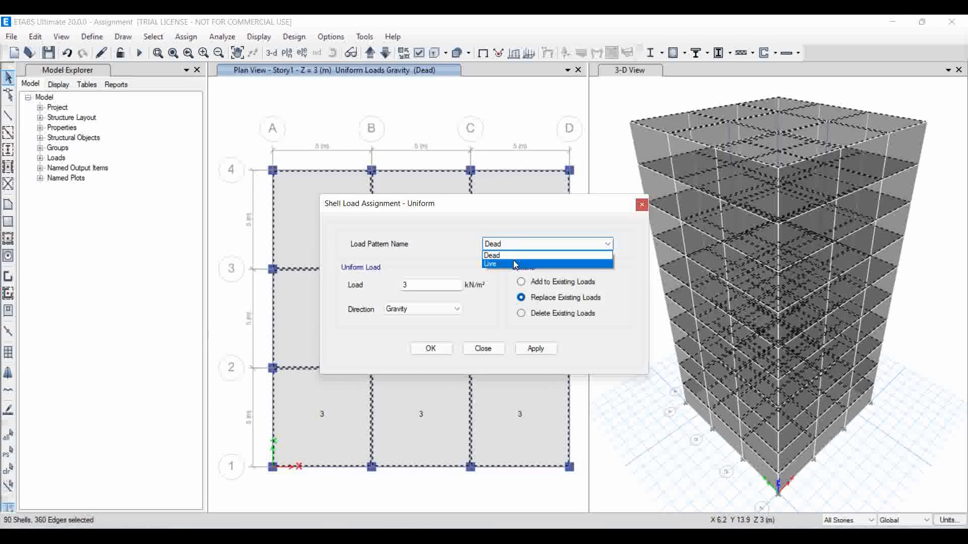
pyautogui.click(513, 260)
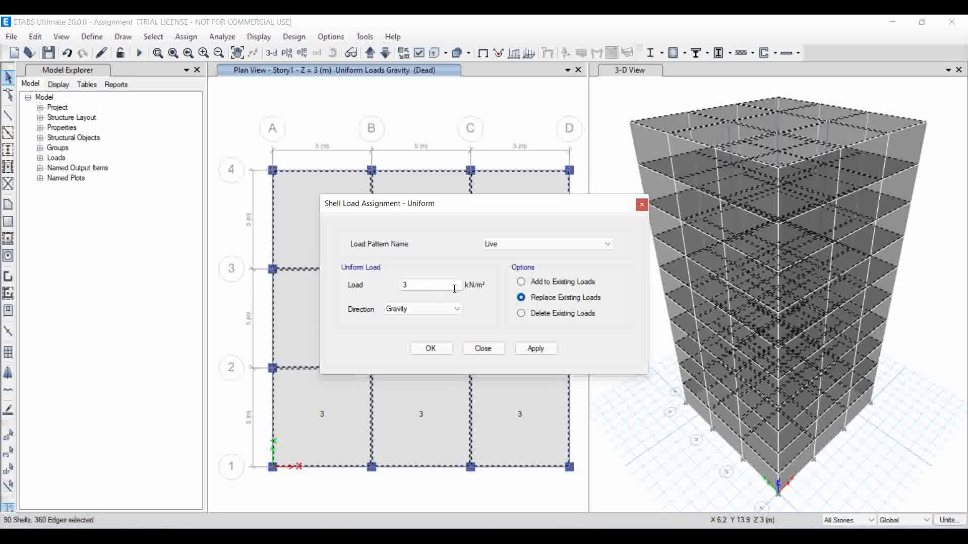
pyautogui.click(535, 349)
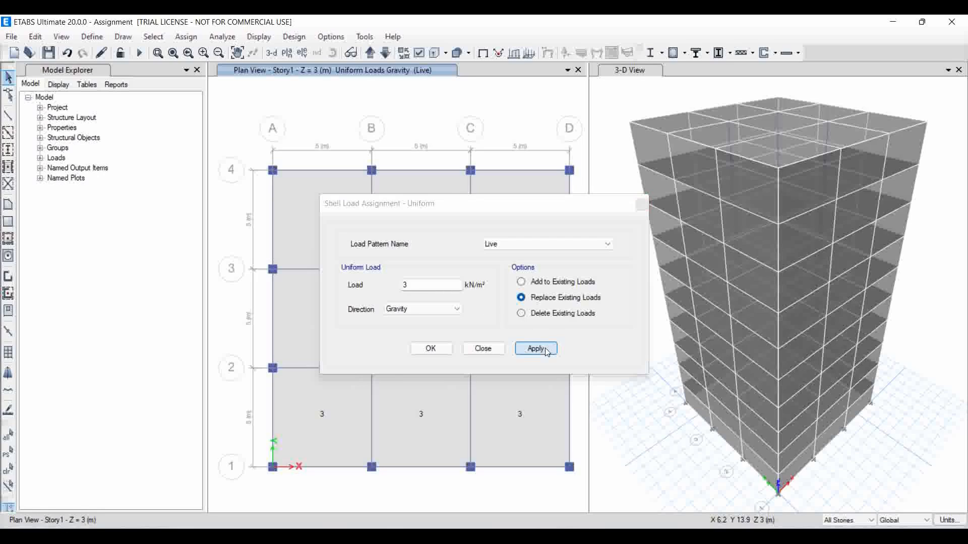
pyautogui.click(641, 205)
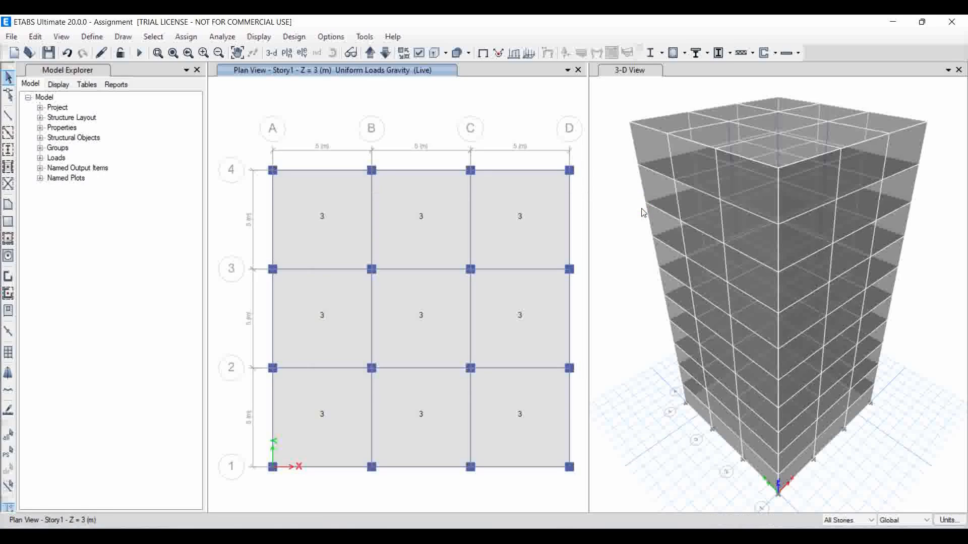
# - Switch the plan view to Story10 at Z = 30 m
pyautogui.click(381, 57)
pyautogui.click(382, 57)
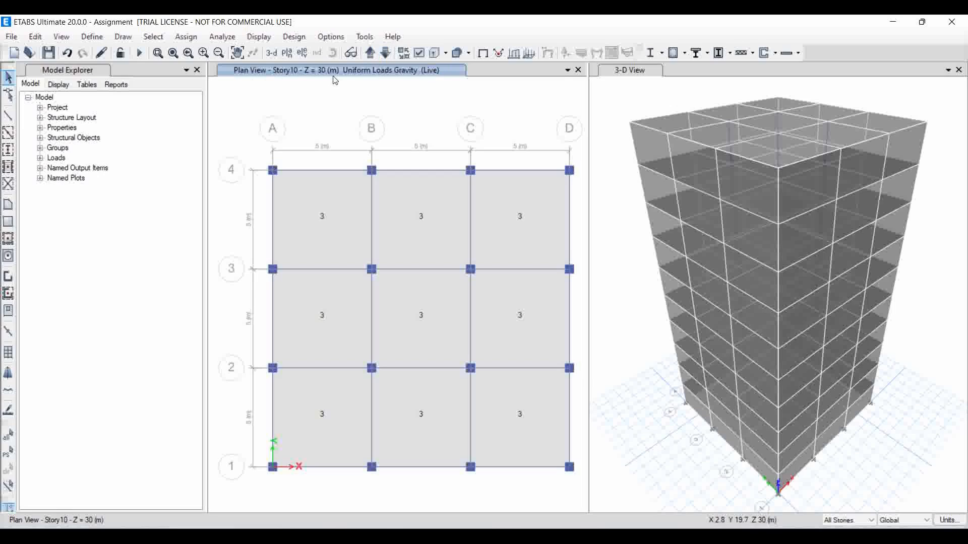
pyautogui.click(349, 223)
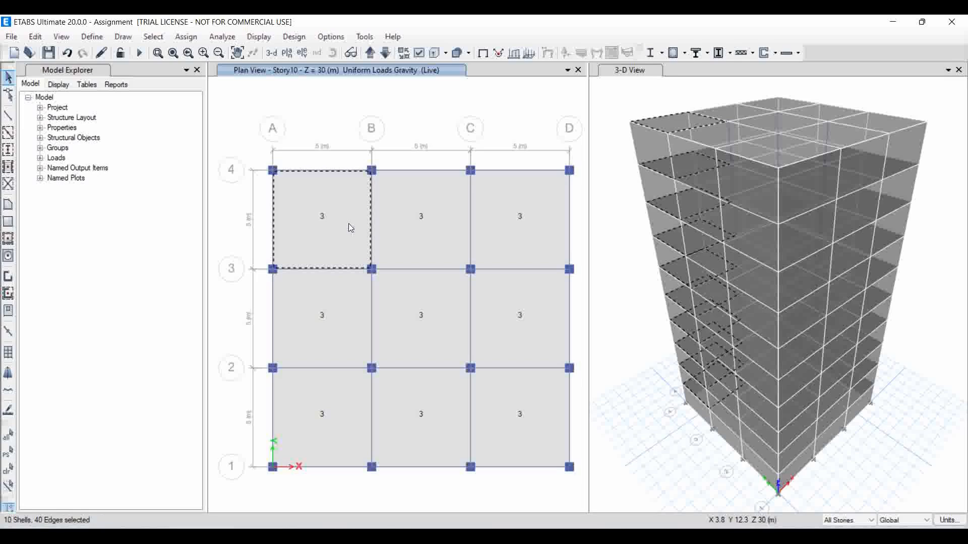
pyautogui.click(417, 231)
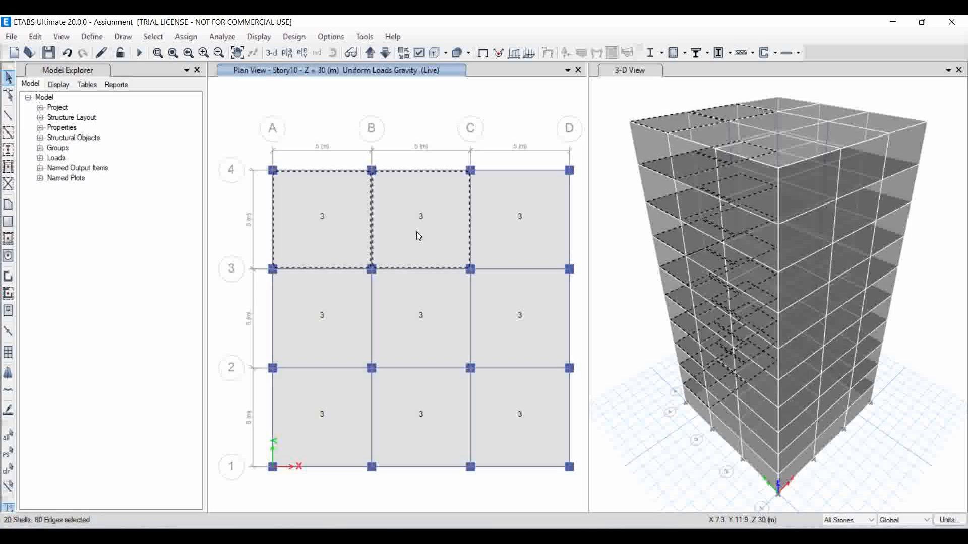
pyautogui.press('Escape')
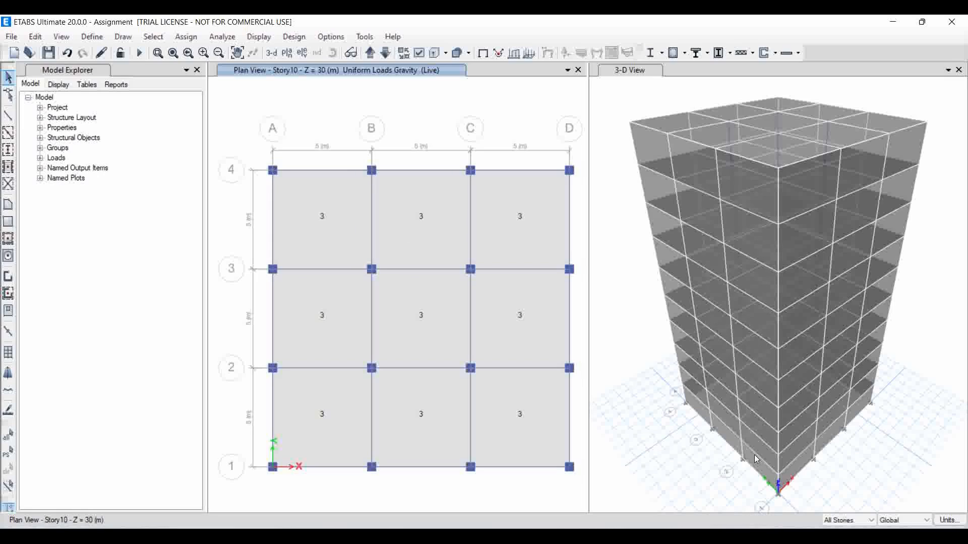
# - Delete the existing uniform Live load from all nine slab bays of Story10 only, working on One Story
pyautogui.click(871, 520)
pyautogui.click(843, 531)
pyautogui.click(317, 230)
pyautogui.click(395, 232)
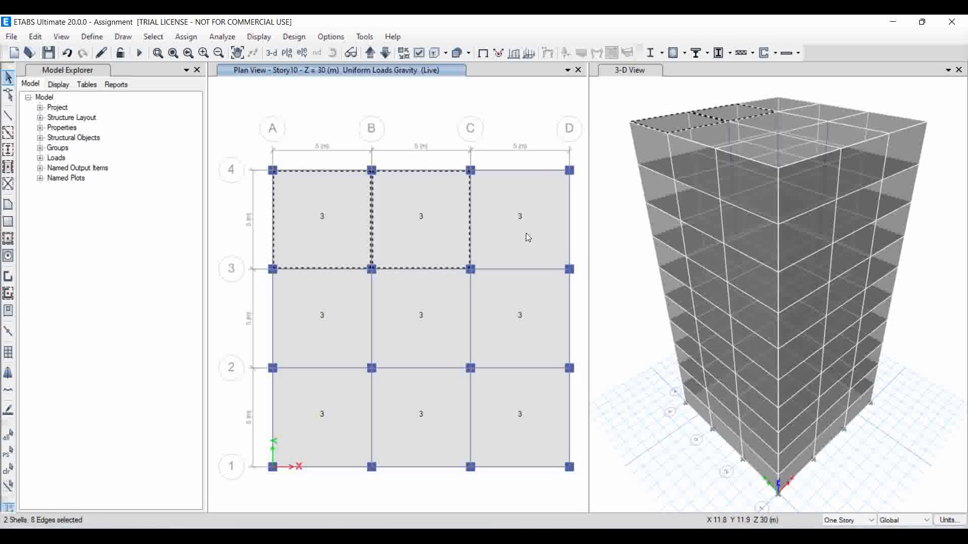
pyautogui.click(538, 237)
pyautogui.click(531, 303)
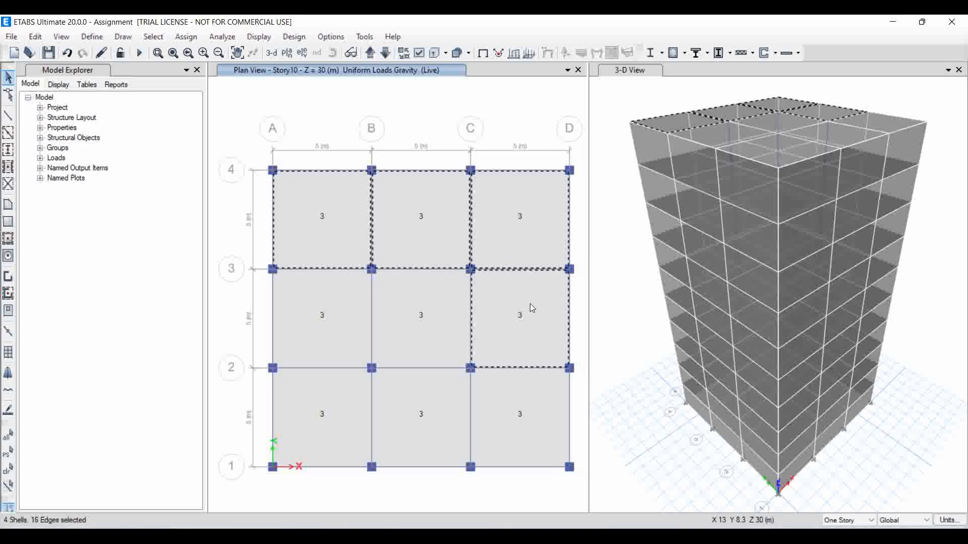
pyautogui.click(426, 303)
pyautogui.click(344, 295)
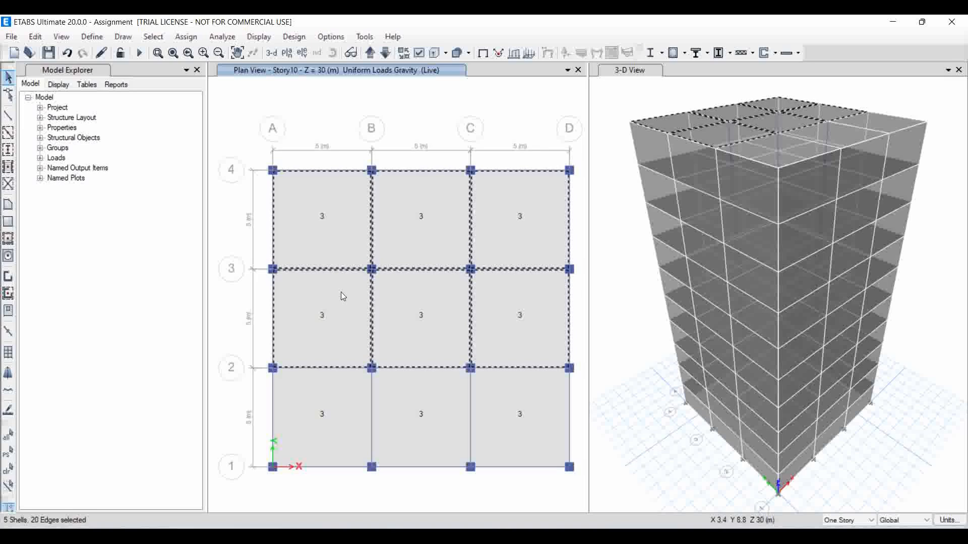
pyautogui.click(340, 407)
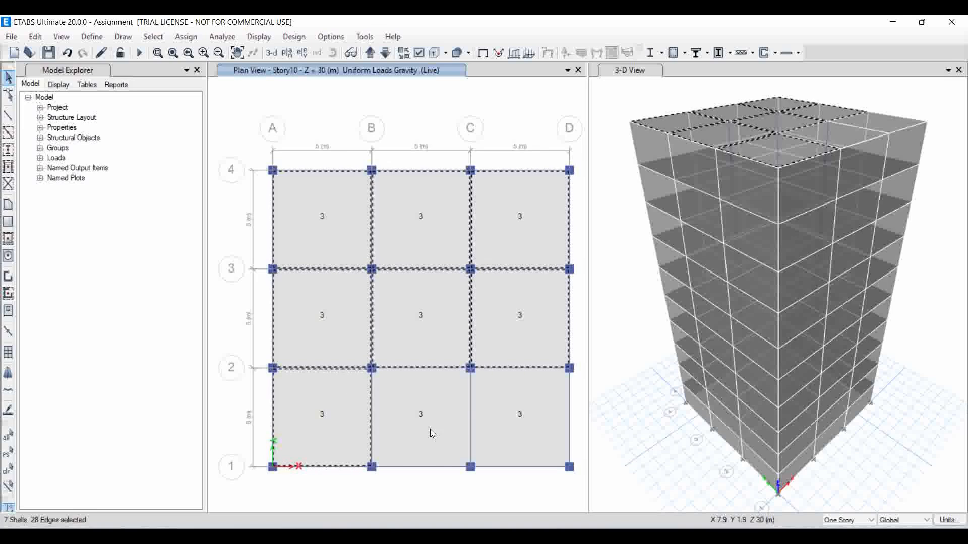
pyautogui.click(429, 431)
pyautogui.click(511, 440)
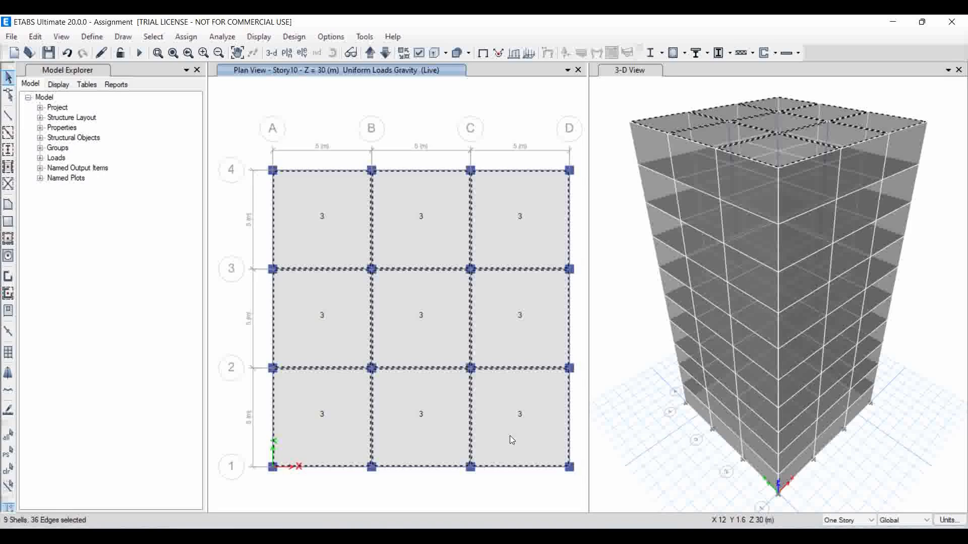
pyautogui.click(192, 39)
pyautogui.moveTo(313, 179)
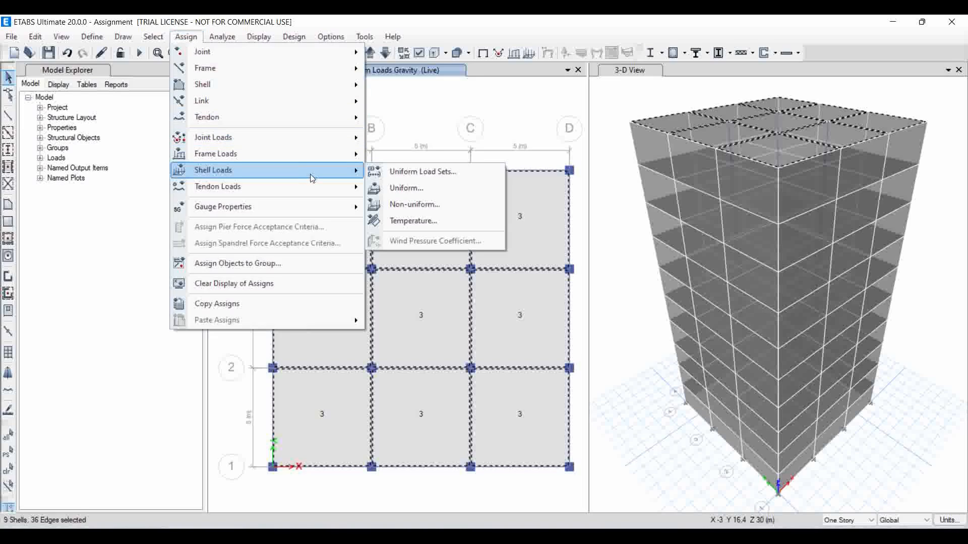
pyautogui.click(389, 188)
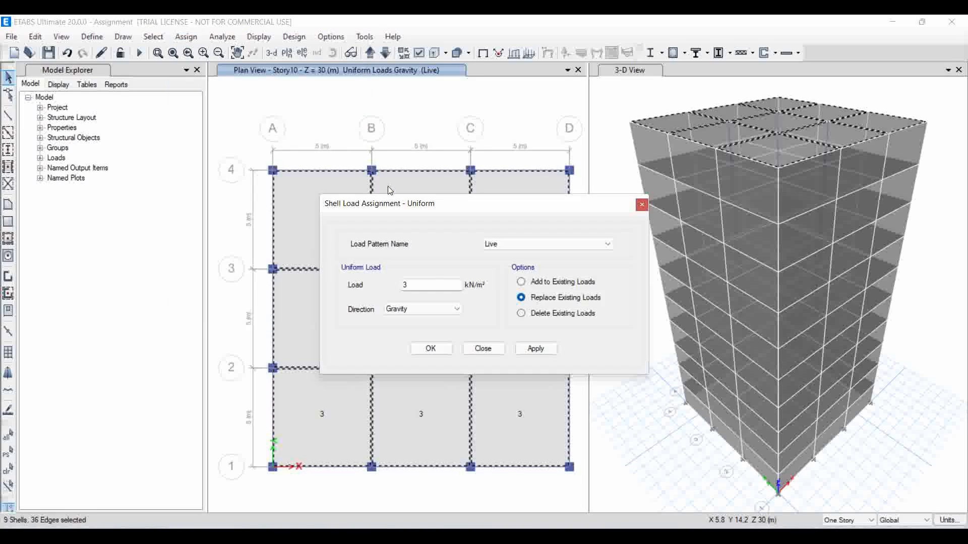
pyautogui.click(522, 313)
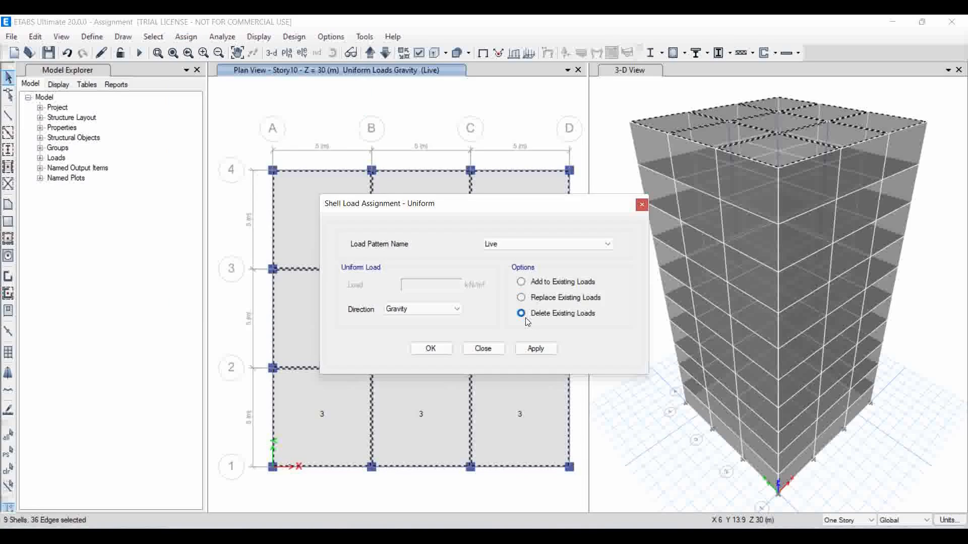
pyautogui.click(535, 349)
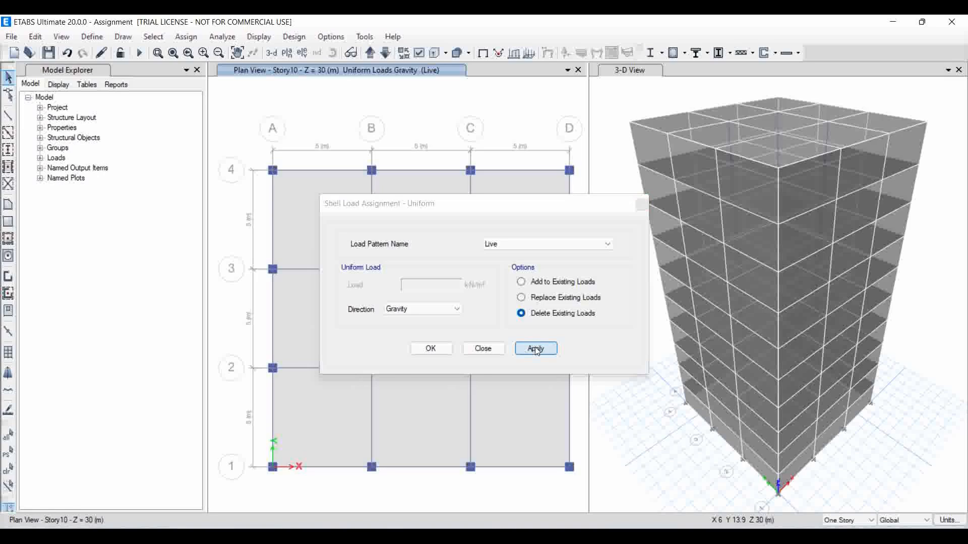
pyautogui.click(639, 205)
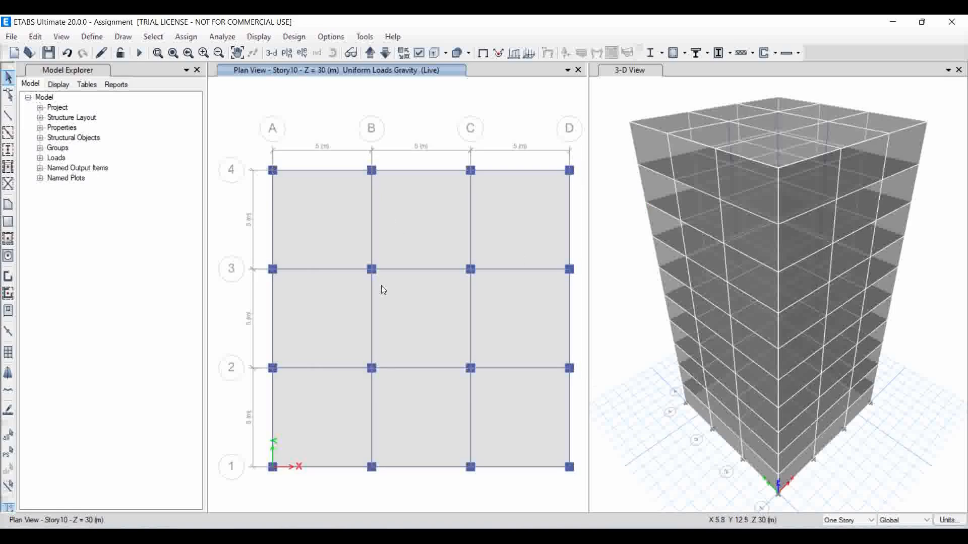
# - Assign a uniform Live load of 1.5 kN/m² in the gravity direction to all nine Story10 slab bays, replacing existing loads
pyautogui.click(332, 225)
pyautogui.click(407, 231)
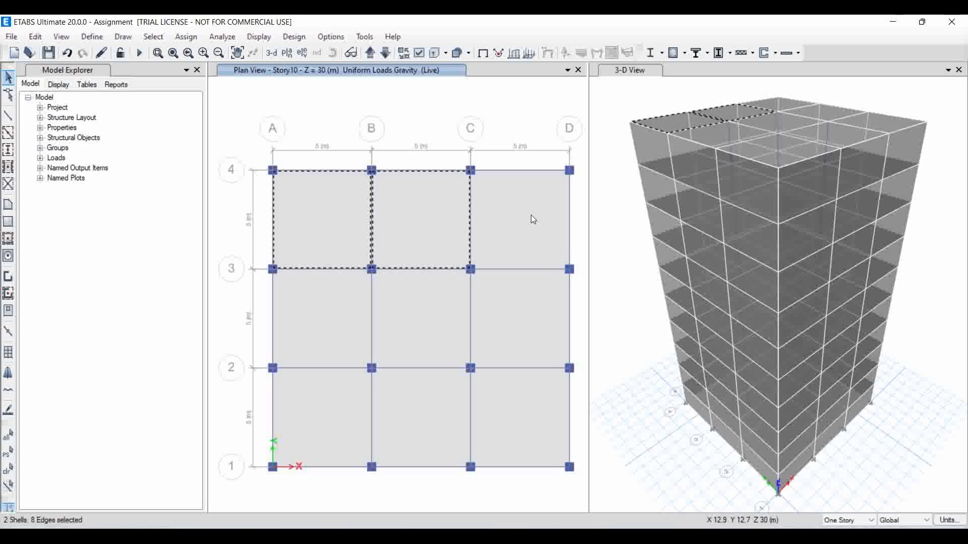
pyautogui.click(537, 217)
pyautogui.click(530, 307)
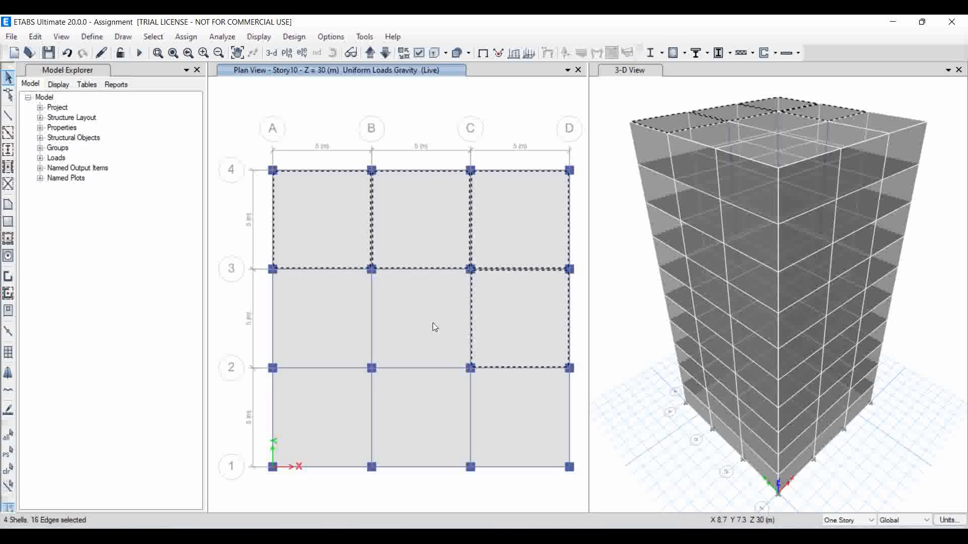
pyautogui.click(427, 327)
pyautogui.click(309, 298)
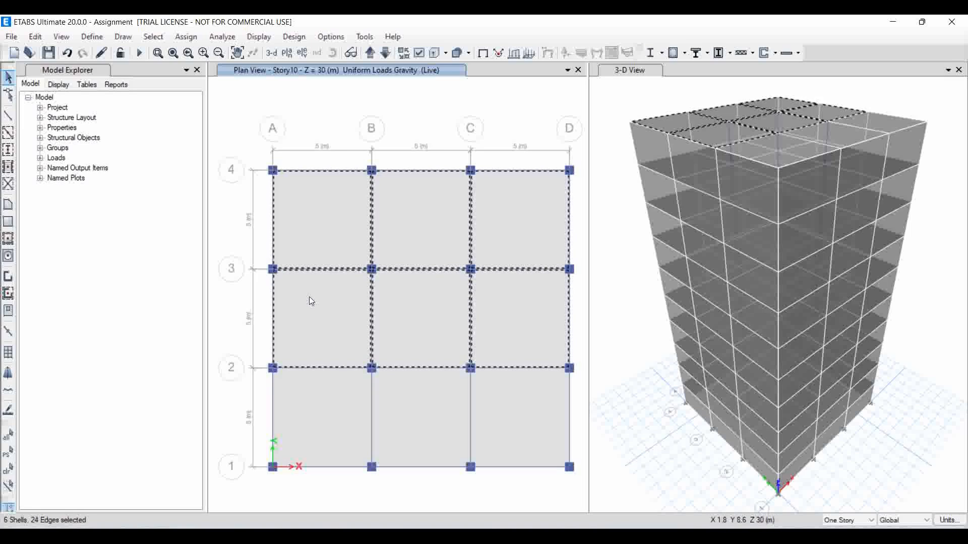
pyautogui.click(326, 427)
pyautogui.click(426, 412)
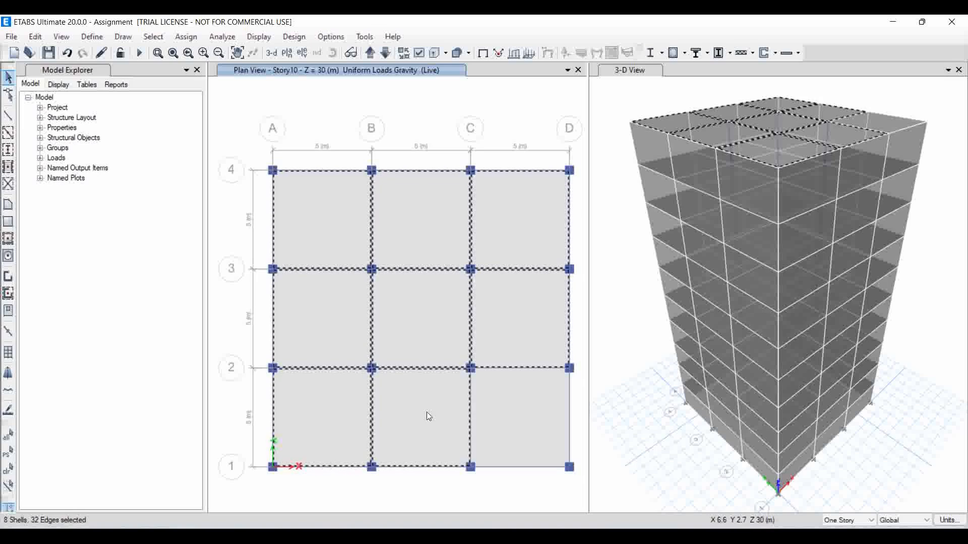
pyautogui.click(517, 407)
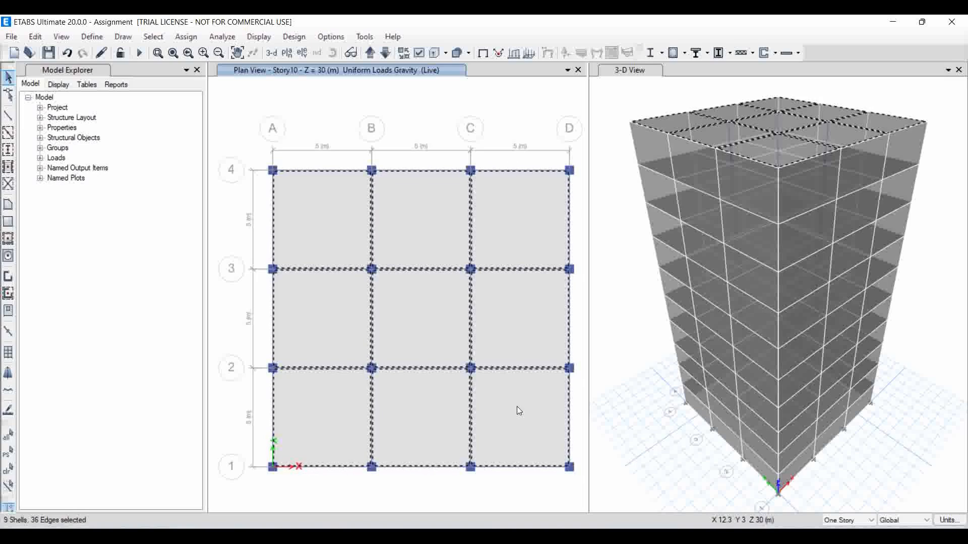
pyautogui.click(198, 39)
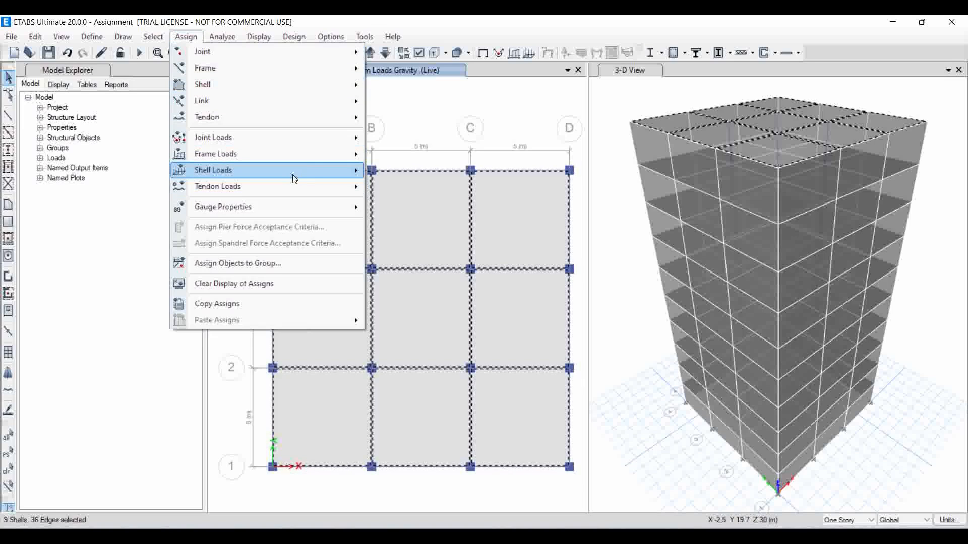
pyautogui.moveTo(323, 170)
pyautogui.click(393, 188)
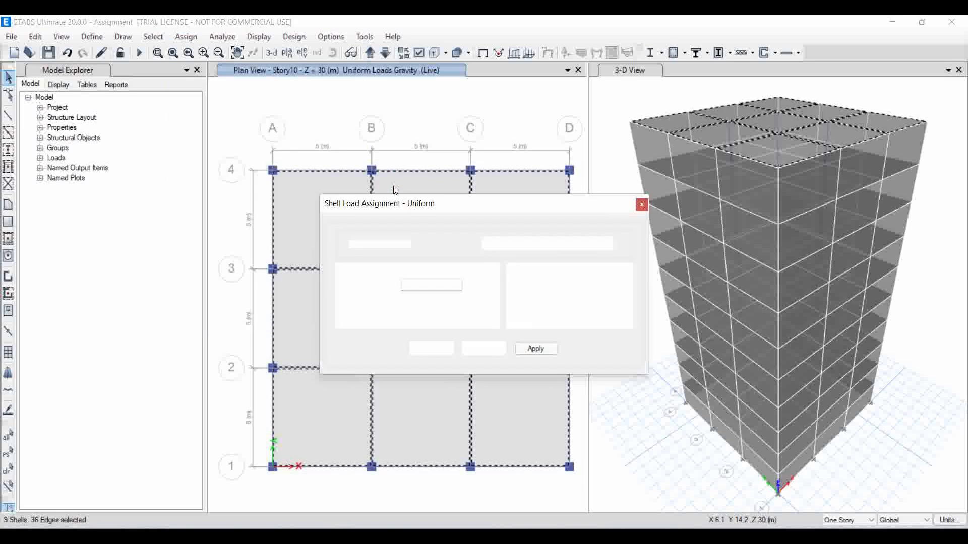
pyautogui.doubleClick(413, 283)
pyautogui.write('1.5')
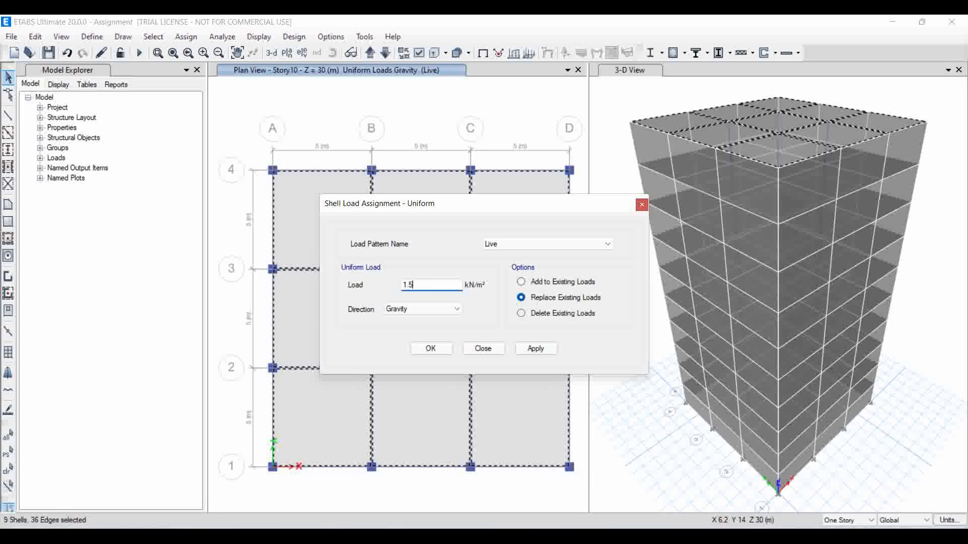
pyautogui.click(534, 347)
pyautogui.click(442, 348)
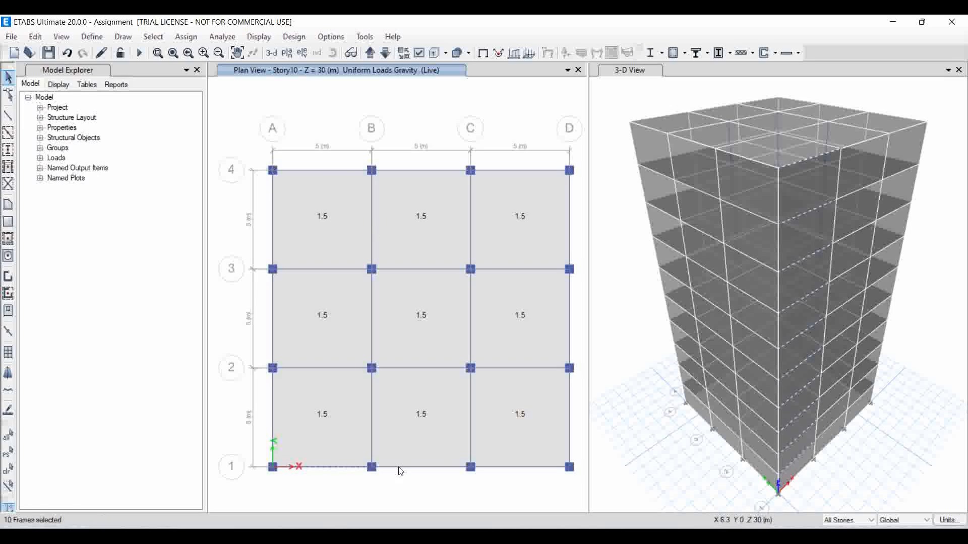
# - Assign a uniform Dead load of 0.2 kN/m in the gravity direction to all perimeter beams on all stories, replacing existing loads
pyautogui.click(399, 468)
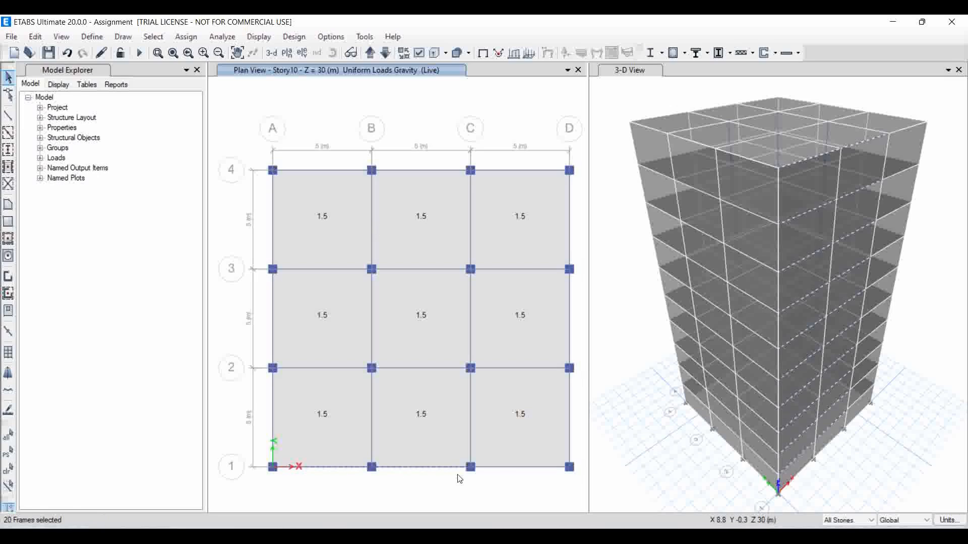
pyautogui.click(508, 469)
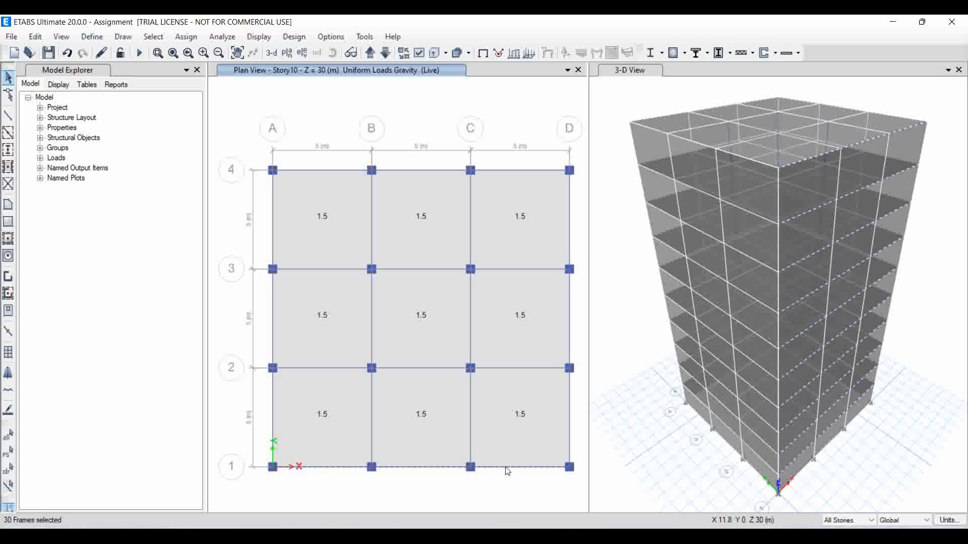
pyautogui.click(571, 440)
pyautogui.click(571, 346)
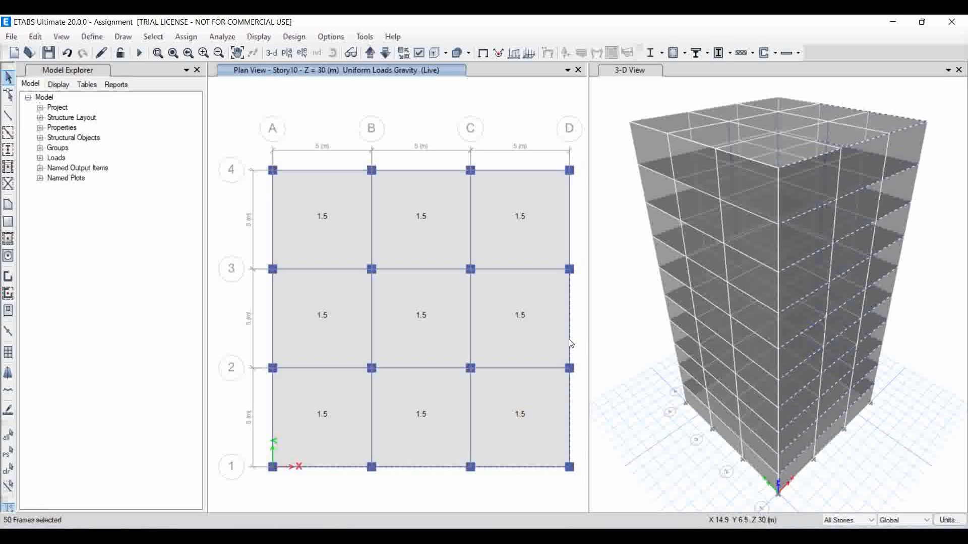
pyautogui.click(571, 246)
pyautogui.click(441, 170)
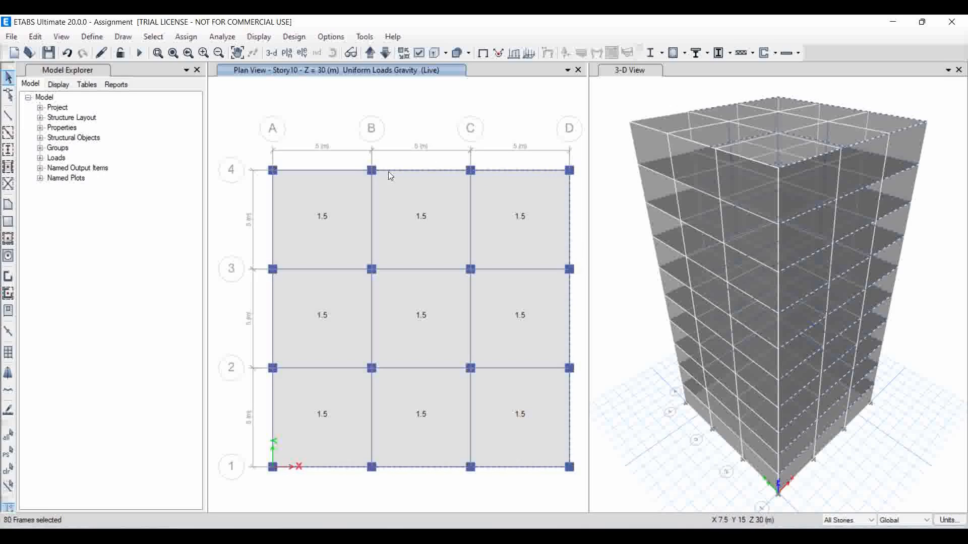
pyautogui.click(325, 170)
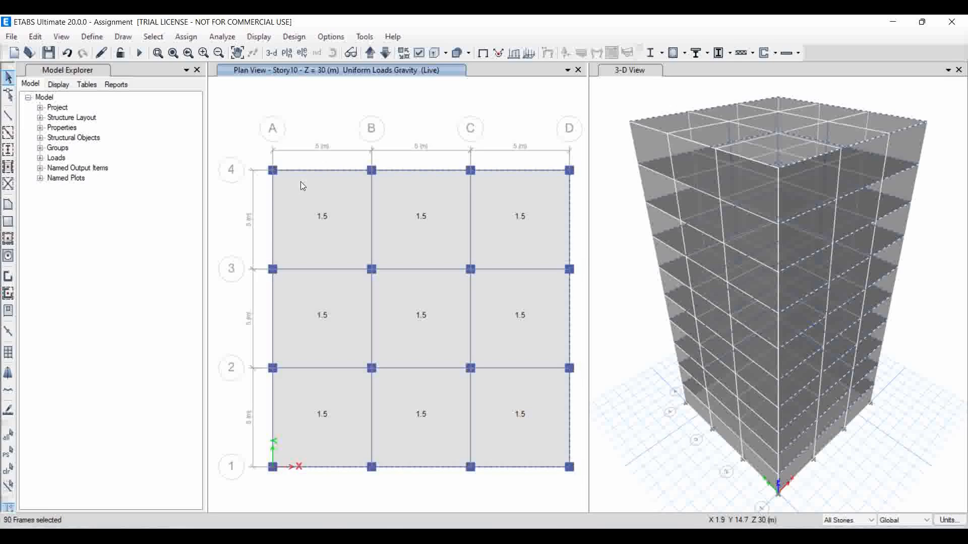
pyautogui.click(274, 230)
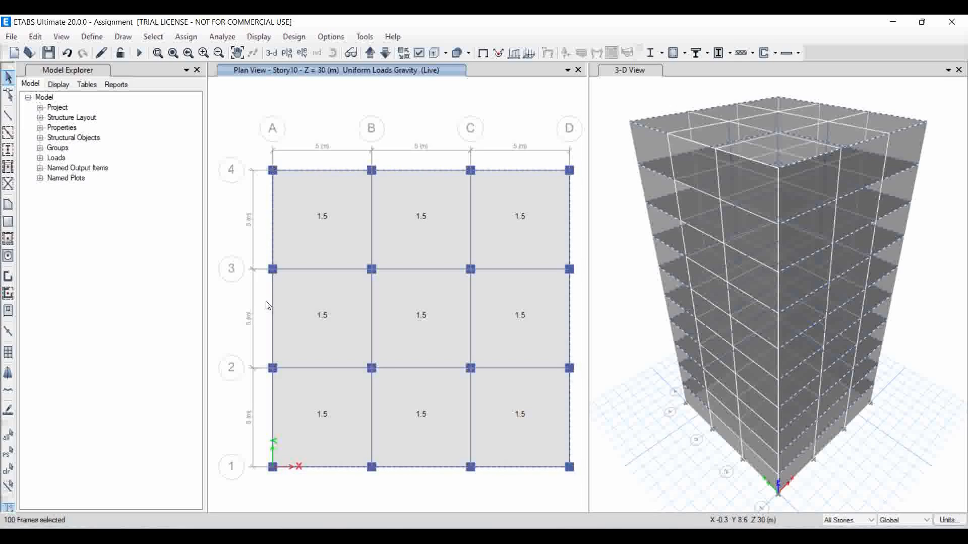
pyautogui.click(274, 321)
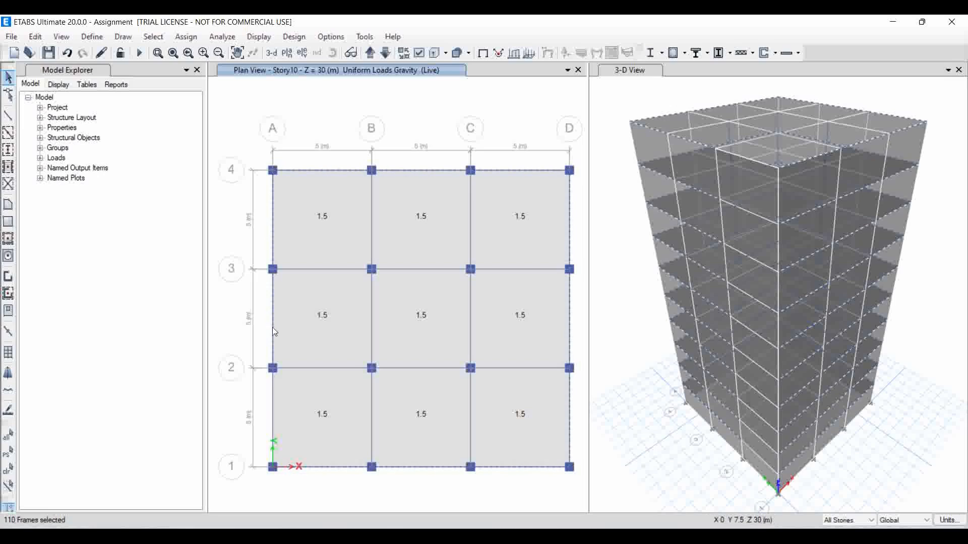
pyautogui.click(273, 419)
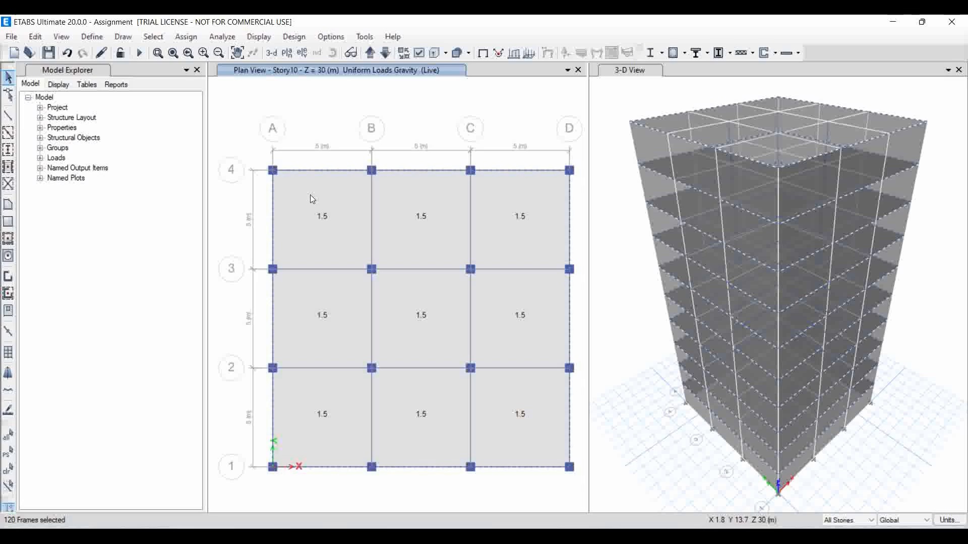
pyautogui.click(188, 37)
pyautogui.moveTo(273, 154)
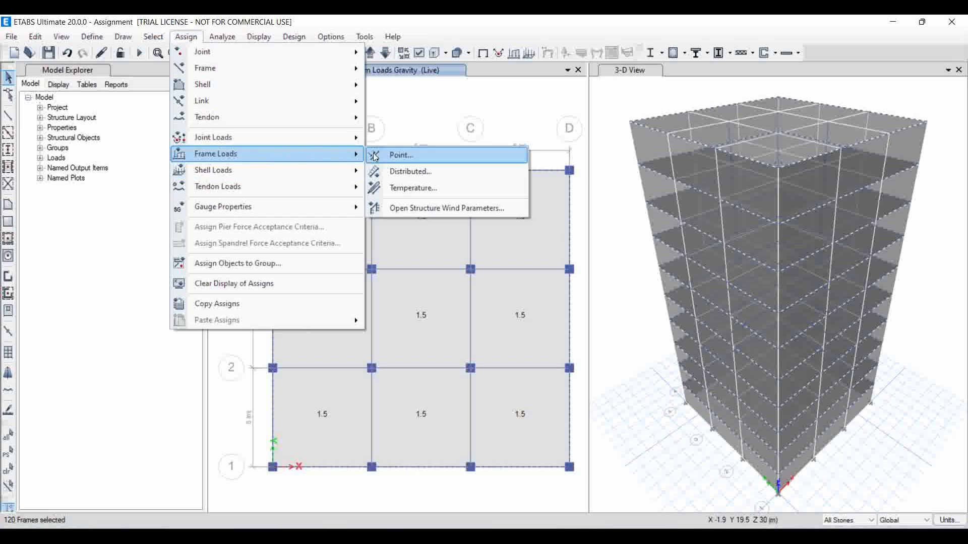
pyautogui.click(393, 174)
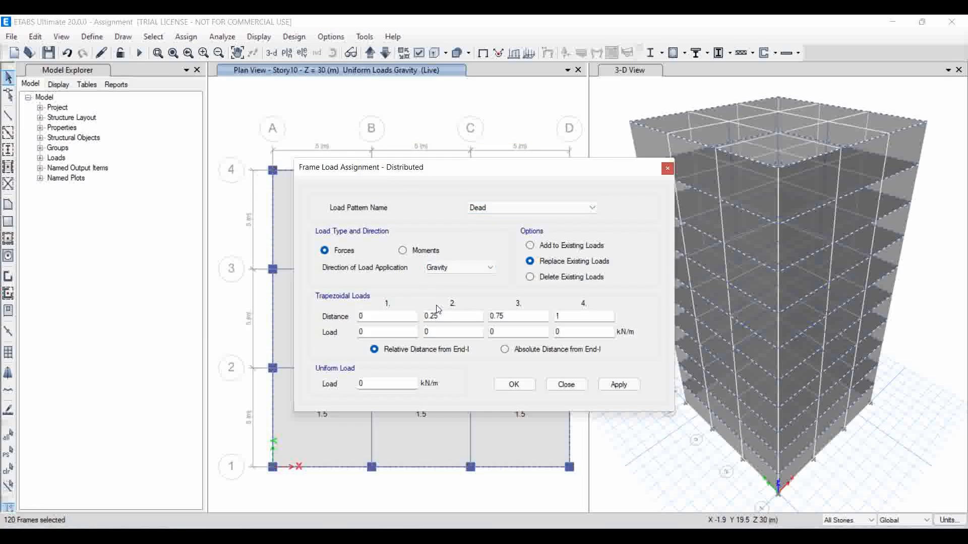
pyautogui.doubleClick(385, 384)
pyautogui.write('0.2')
pyautogui.click(617, 387)
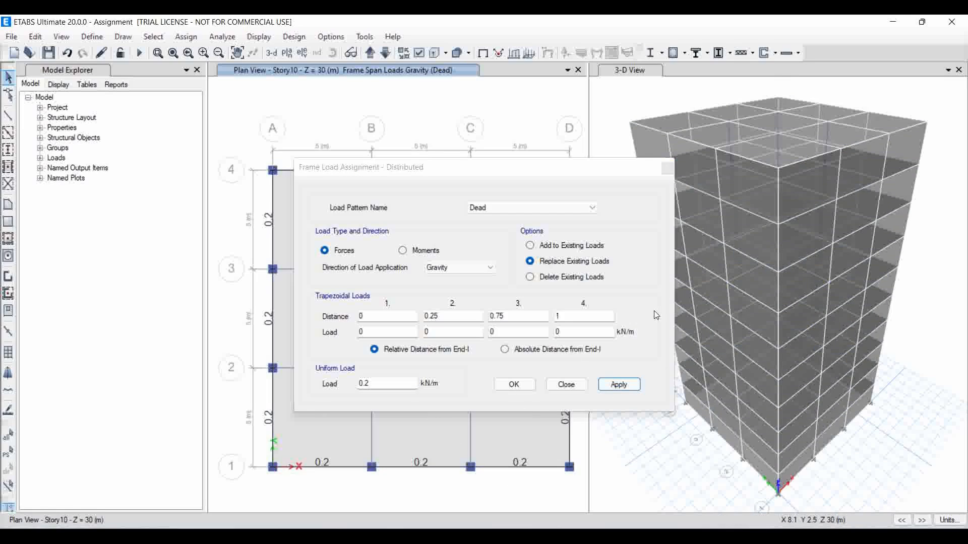
pyautogui.click(519, 386)
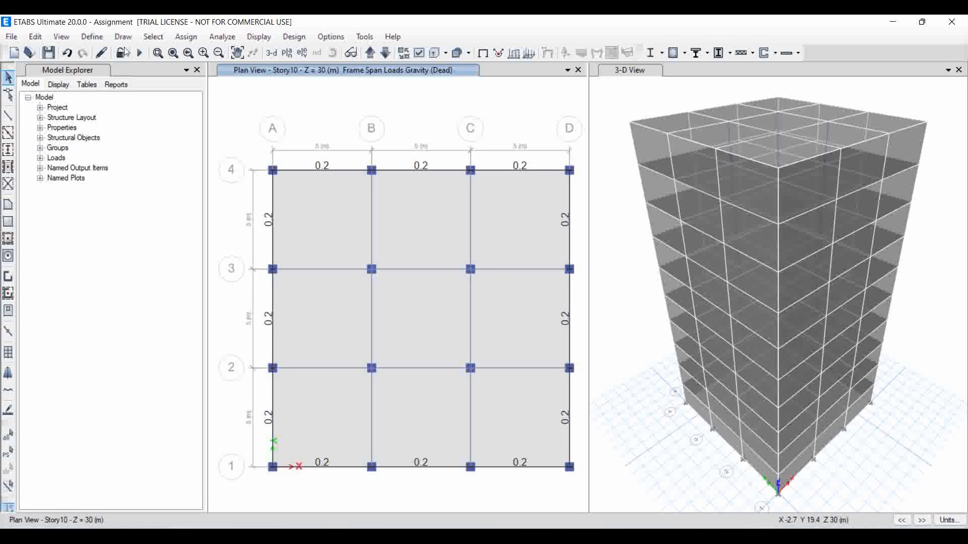
# - Add a load pattern named Wind, of type Wind, with Indian IS 875:2015 as its auto lateral load
pyautogui.click(98, 38)
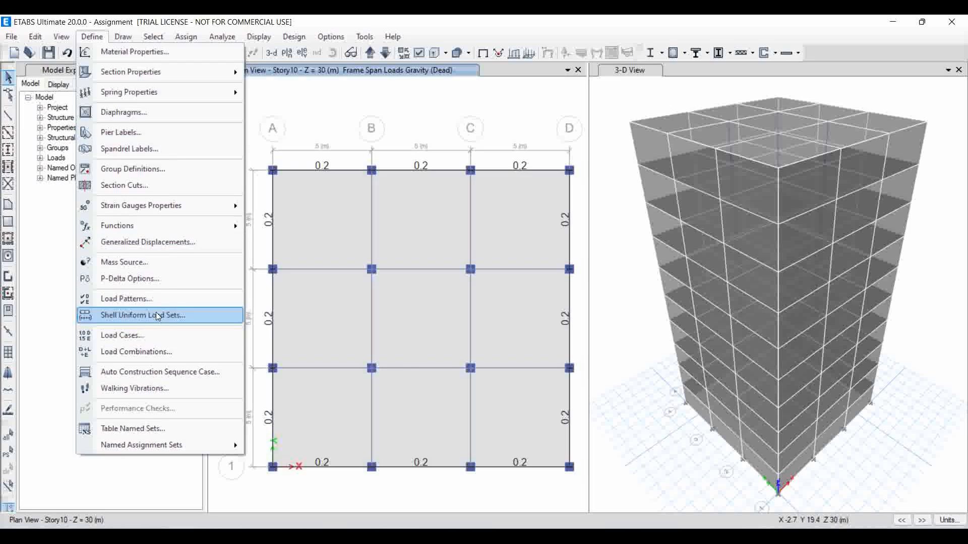
pyautogui.click(152, 299)
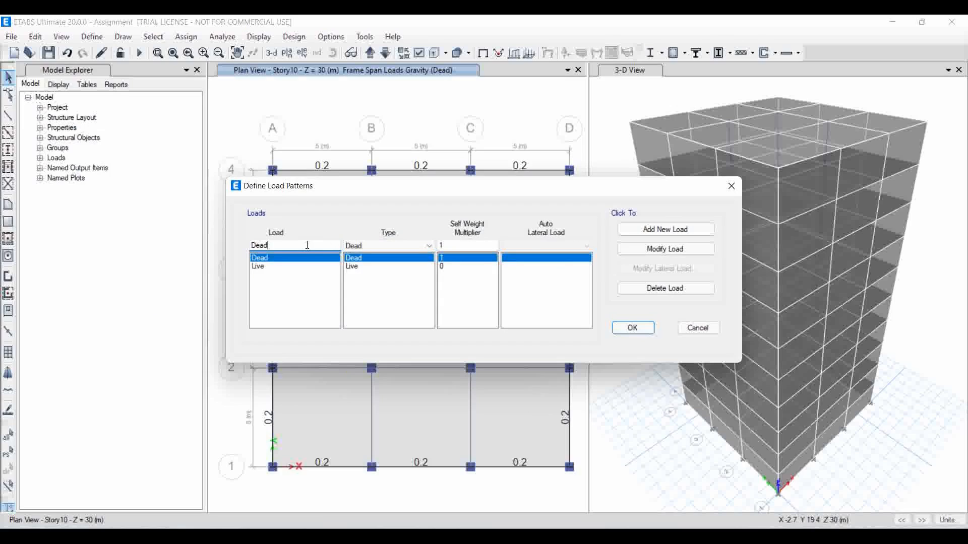
pyautogui.press('BackSpace')
pyautogui.press('BackSpace')
pyautogui.press('BackSpace')
pyautogui.press('BackSpace')
pyautogui.write('Wind')
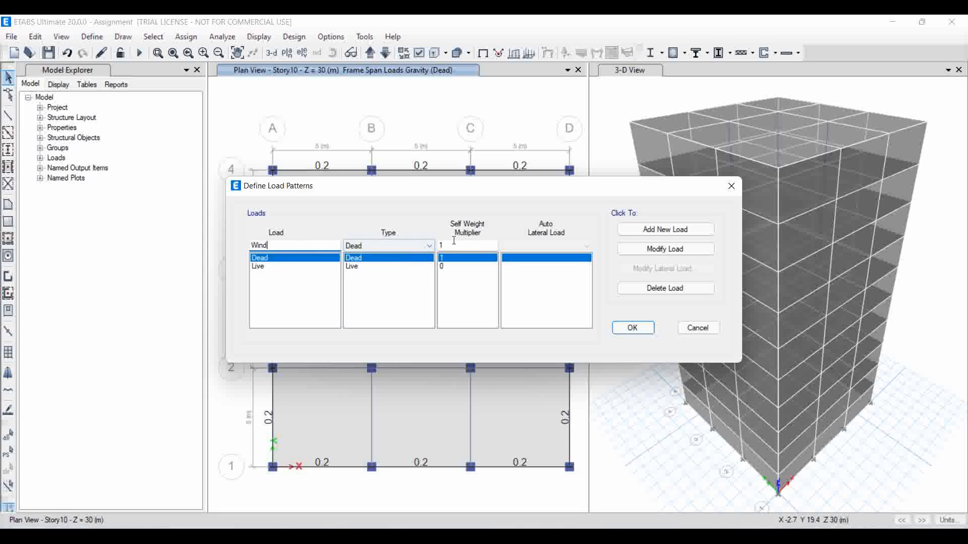
pyautogui.click(421, 251)
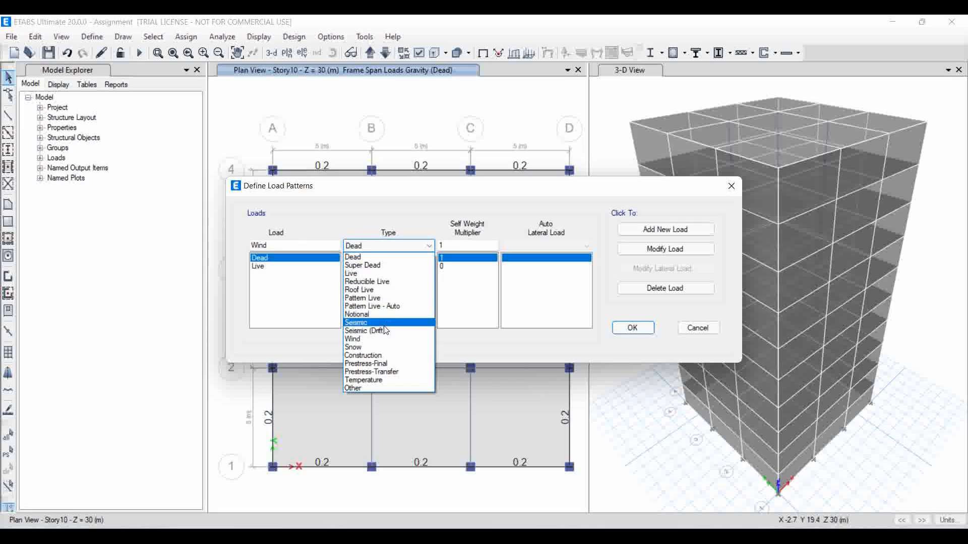
pyautogui.click(375, 339)
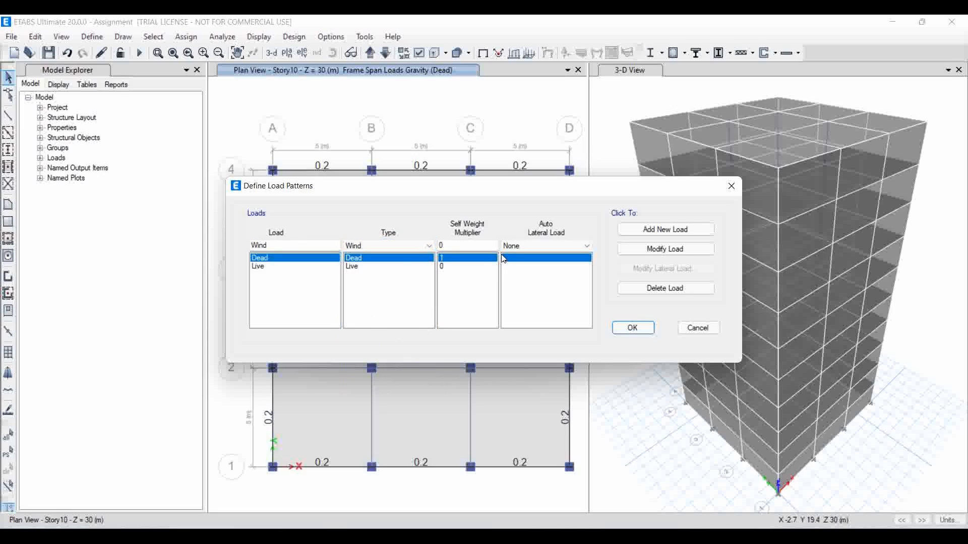
pyautogui.click(546, 246)
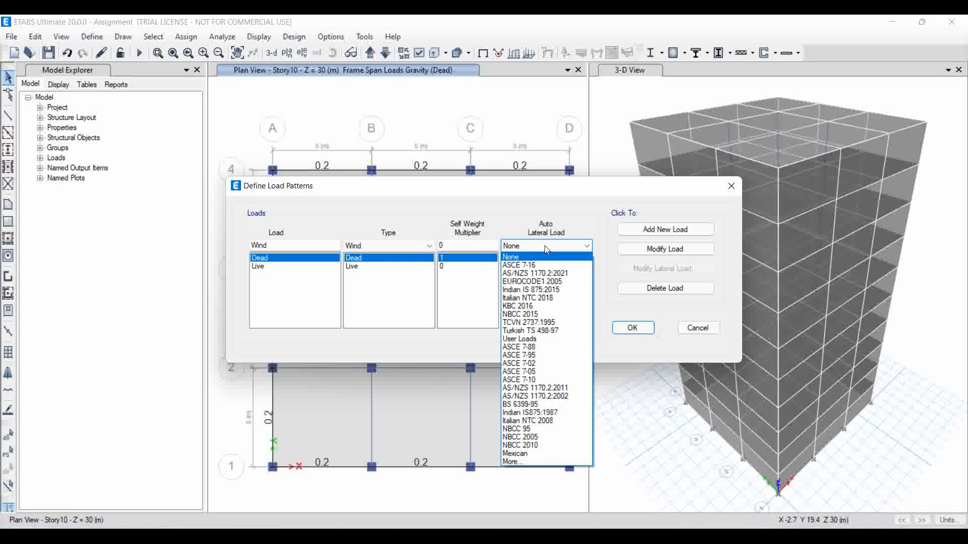
pyautogui.click(563, 291)
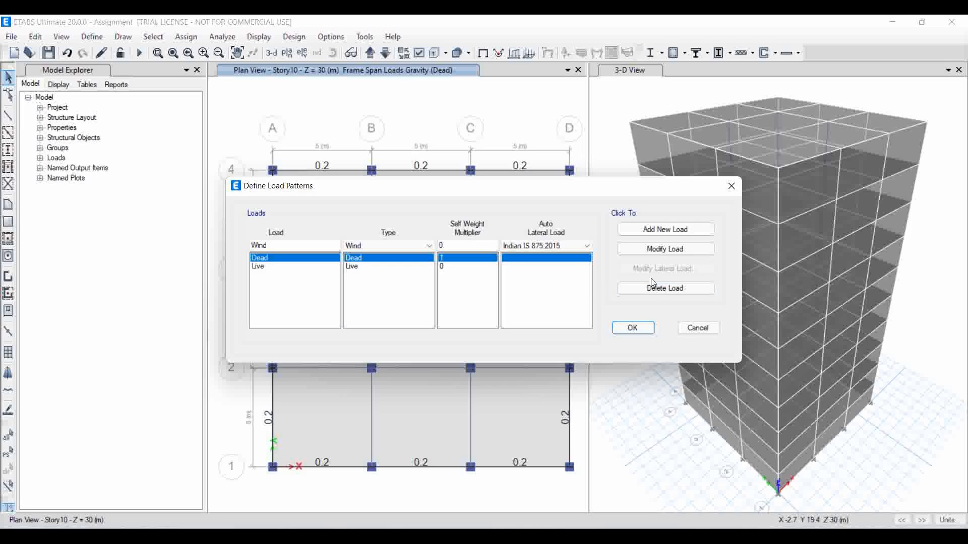
pyautogui.click(677, 233)
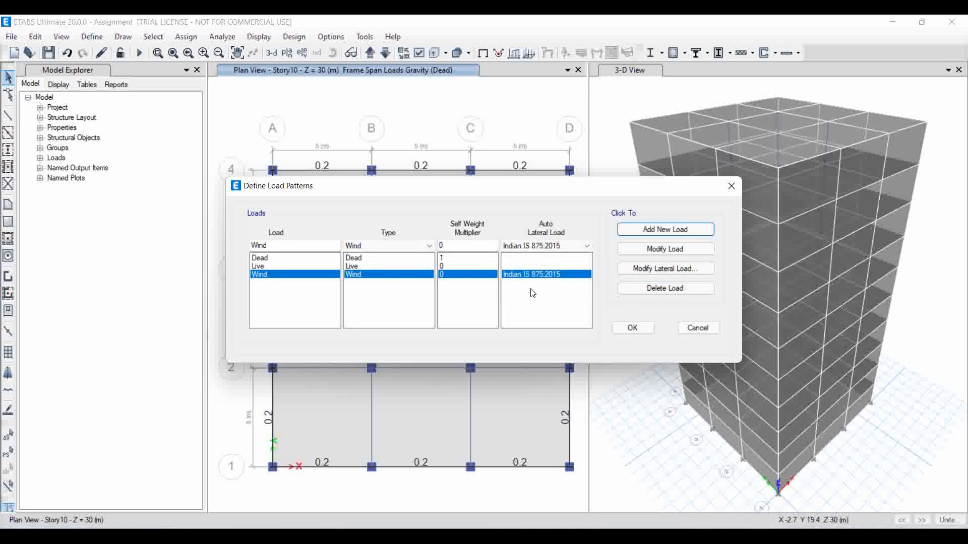
# - Set the Wind pattern's lateral load to wind speed 39 m/s, terrain category 3 and importance factor 1.00, and accept the load patterns
pyautogui.click(687, 272)
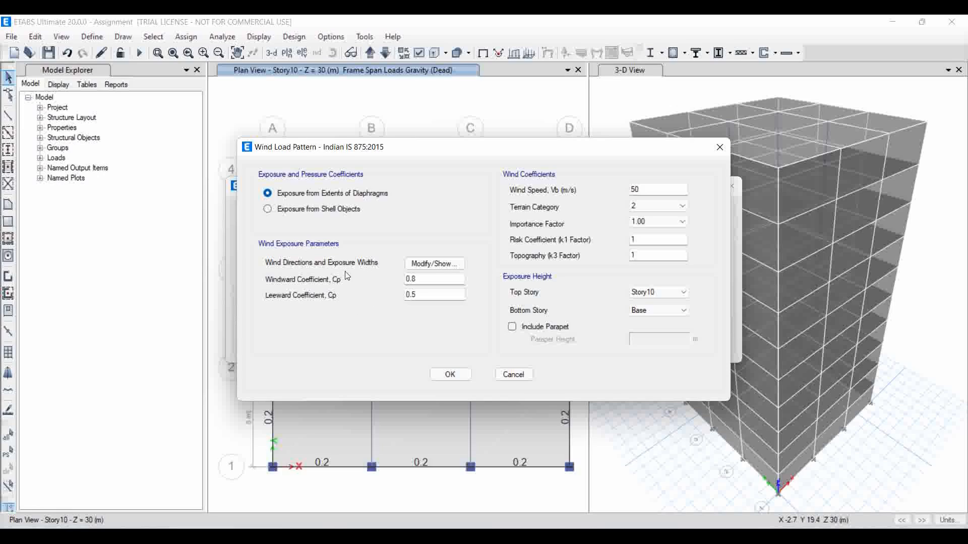
pyautogui.doubleClick(649, 190)
pyautogui.write('39')
pyautogui.click(676, 211)
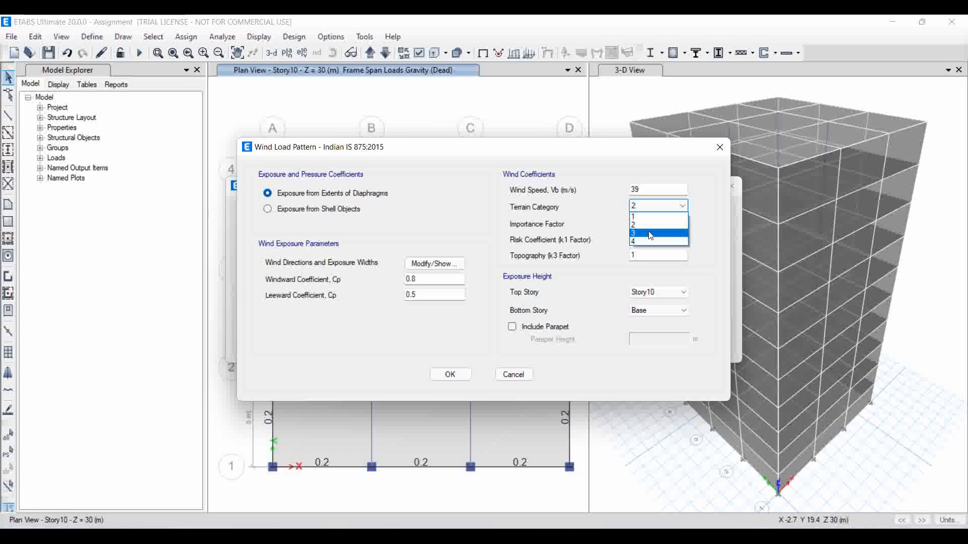
pyautogui.click(651, 234)
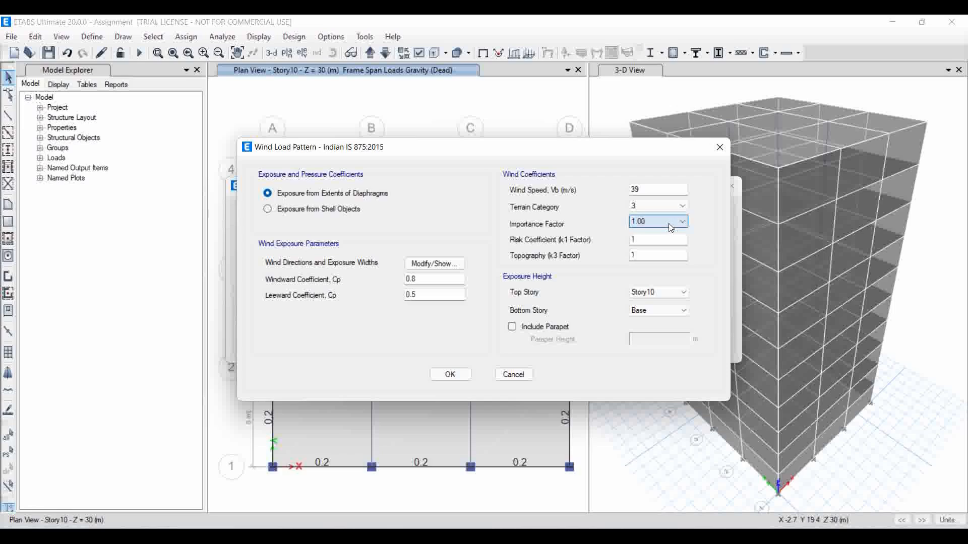
pyautogui.click(669, 226)
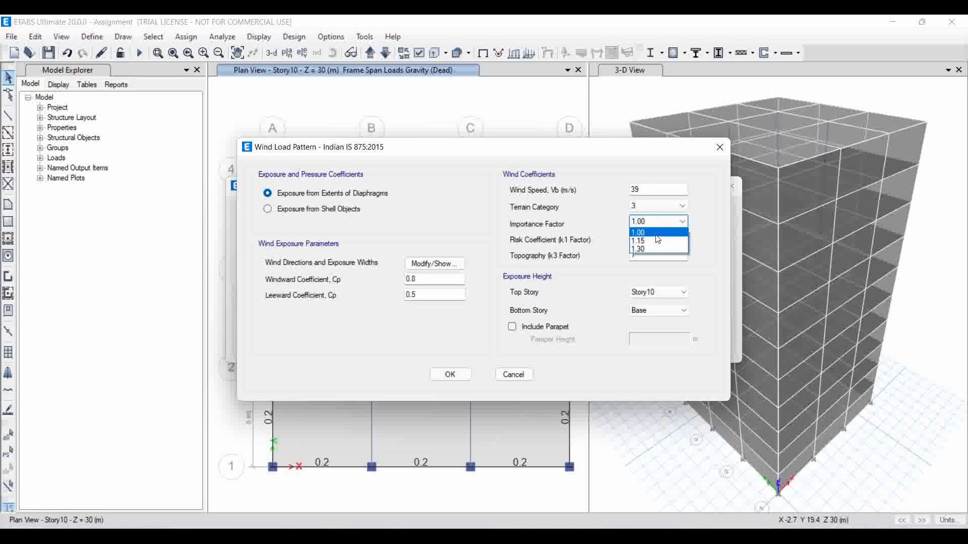
pyautogui.click(651, 232)
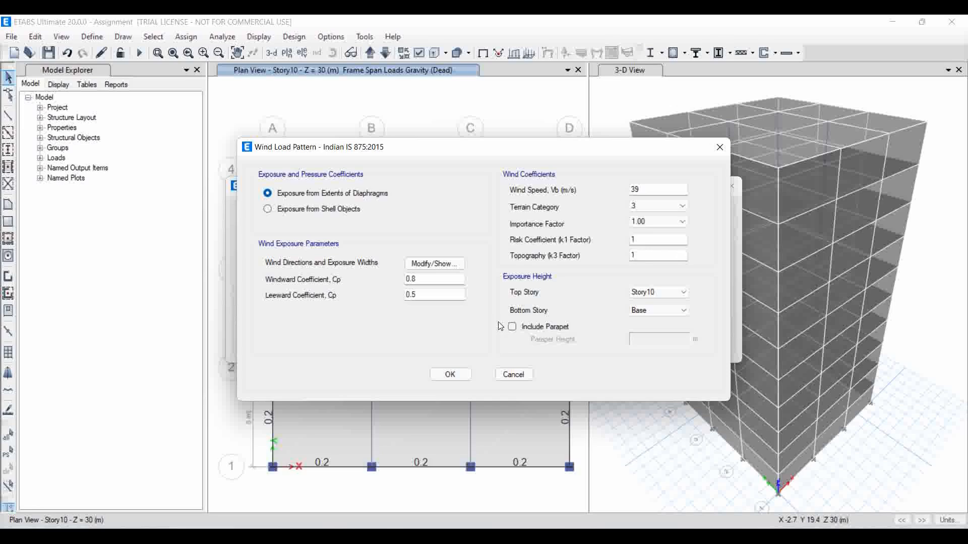
pyautogui.click(450, 374)
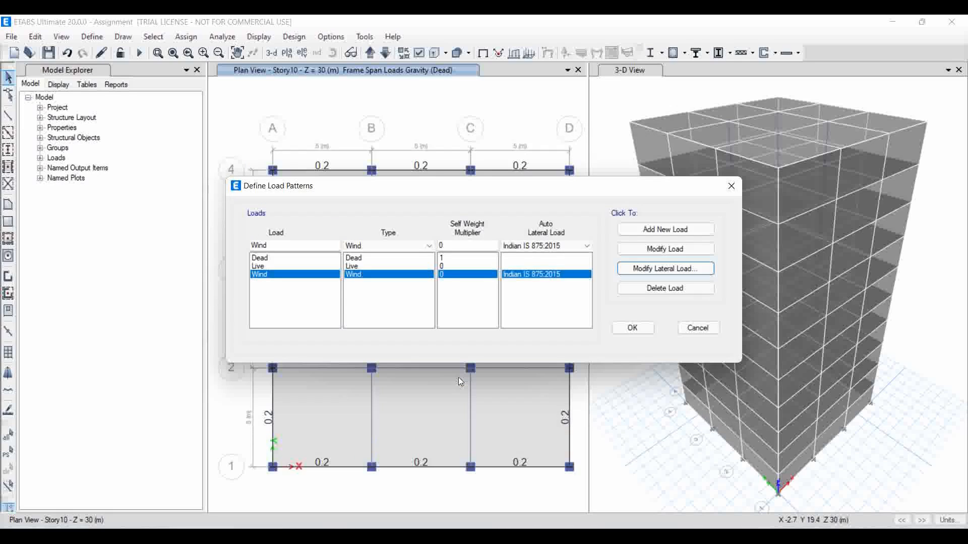
pyautogui.click(638, 330)
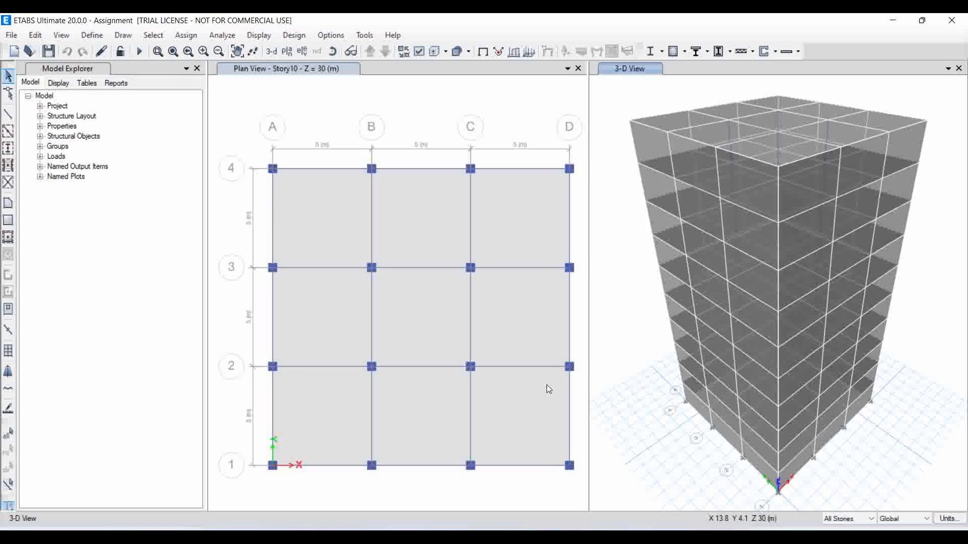
# - Switch to the IS-875-part-3-2015 PDF and examine Table 5, External Pressure Coefficients for Walls of Rectangular Clad Buildings
pyautogui.moveTo(581, 537)
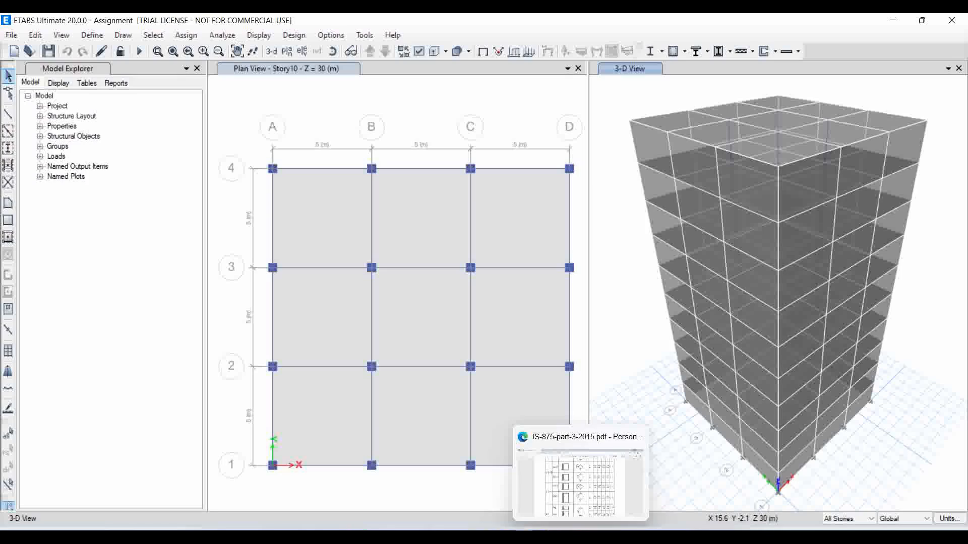
pyautogui.click(580, 487)
pyautogui.scroll(1, 566, 386)
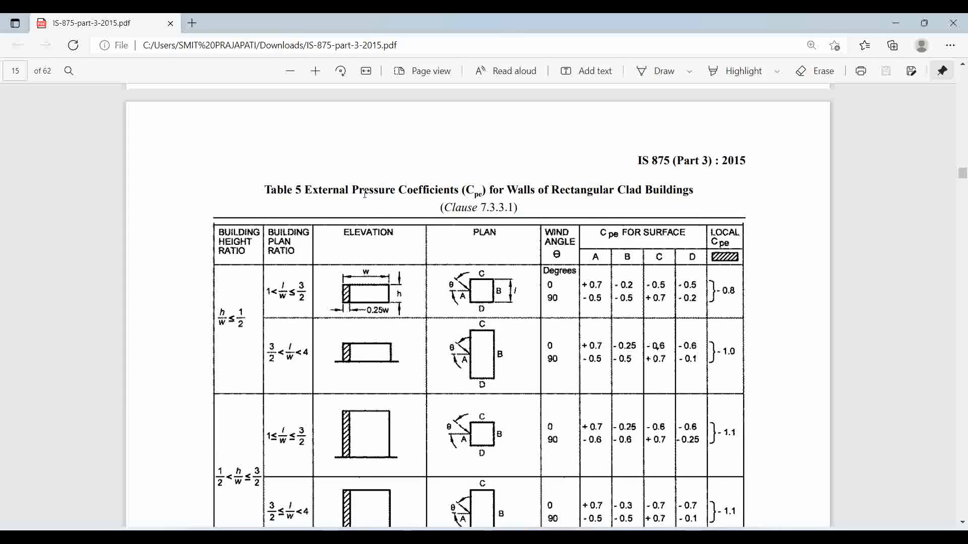
pyautogui.moveTo(353, 191); pyautogui.dragTo(453, 203)
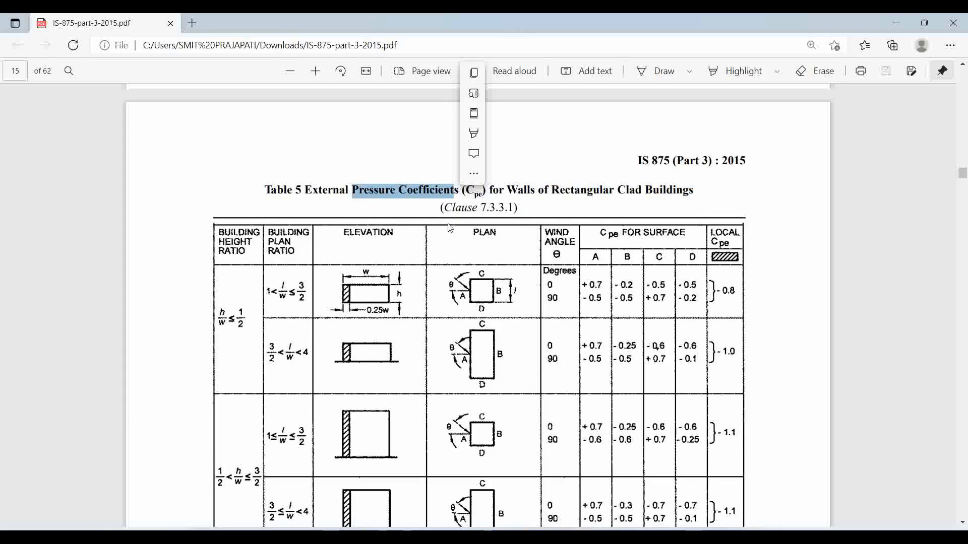
pyautogui.click(440, 261)
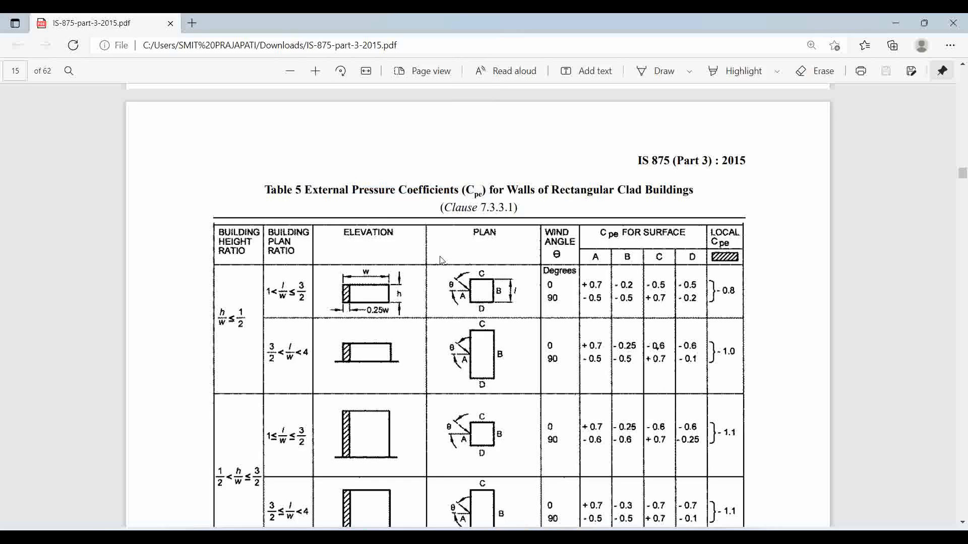
pyautogui.scroll(5, 481, 294)
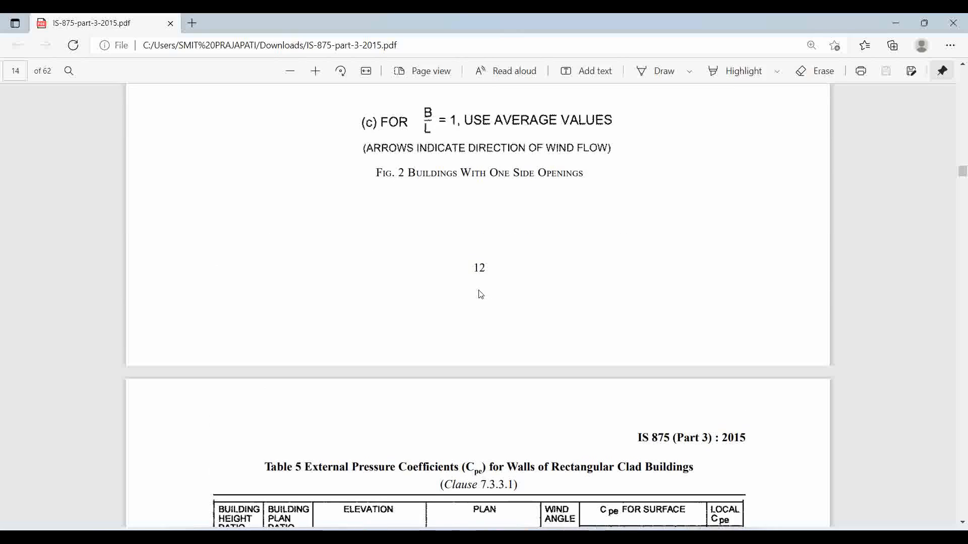
pyautogui.scroll(-5, 481, 294)
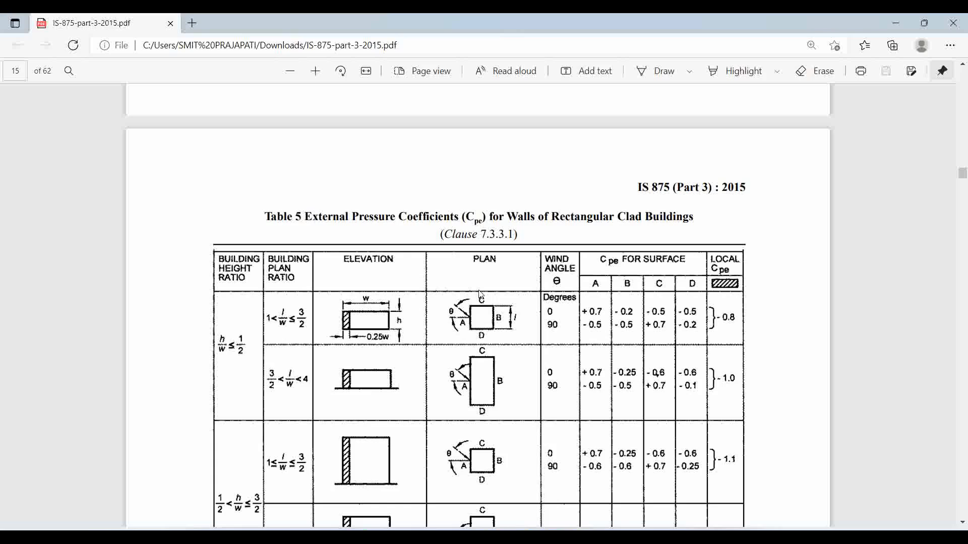
pyautogui.scroll(-2, 481, 295)
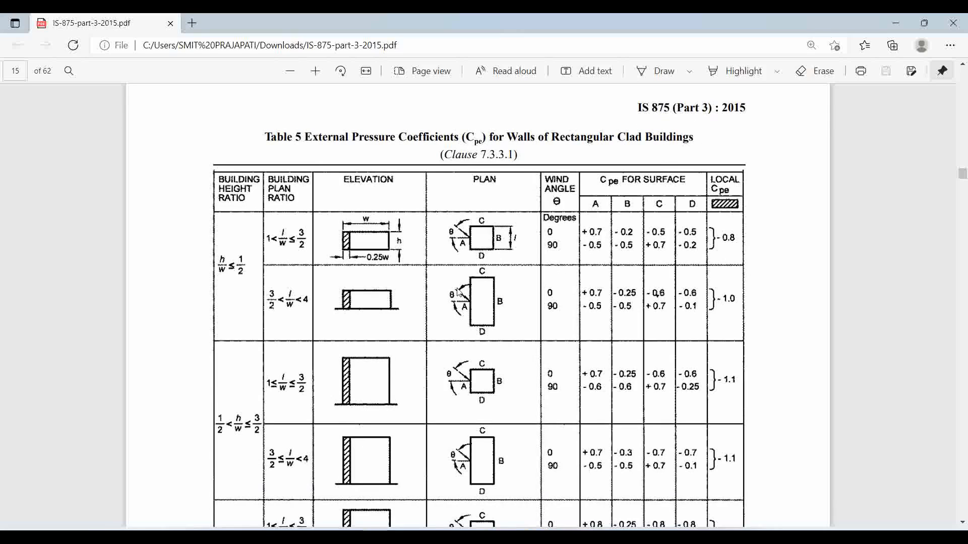
pyautogui.scroll(-3, 459, 292)
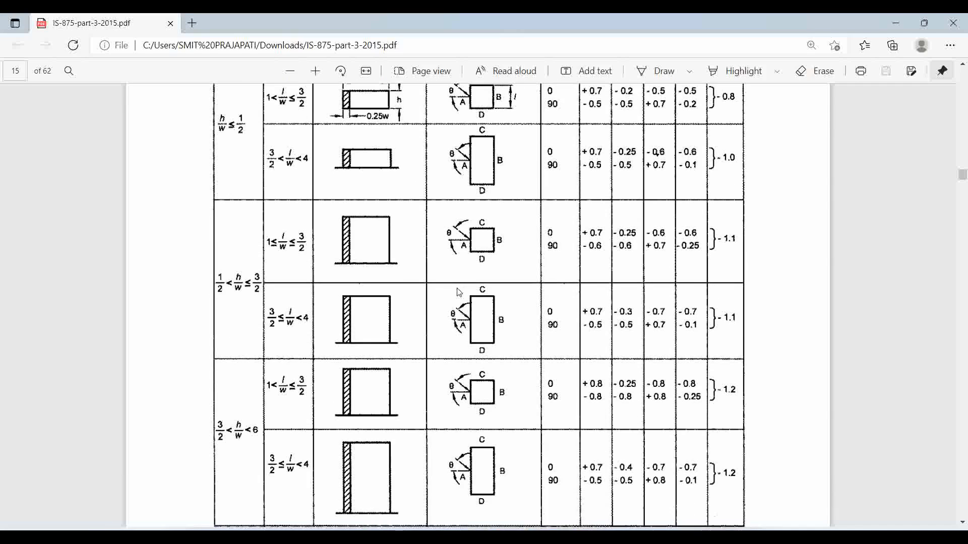
pyautogui.scroll(-1, 458, 292)
pyautogui.scroll(5, 458, 292)
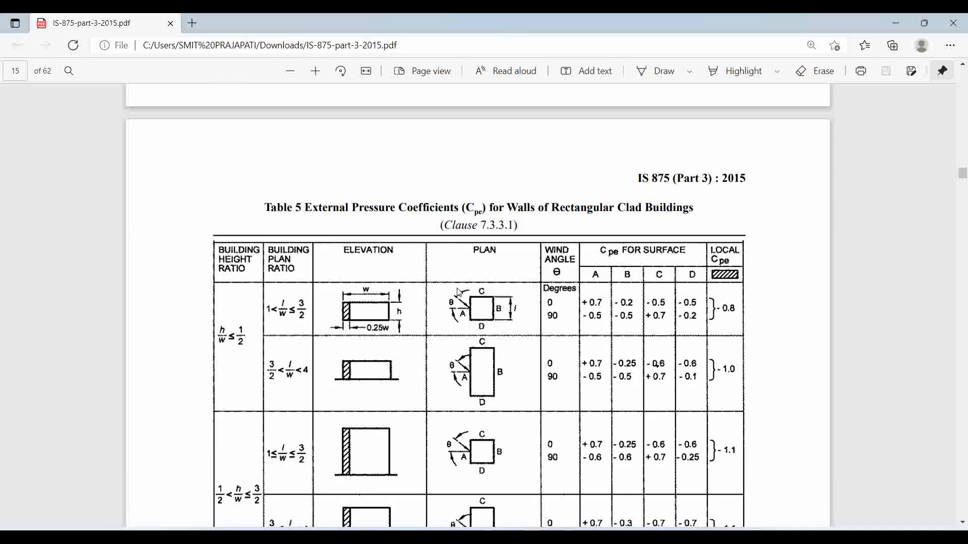
pyautogui.scroll(-4, 458, 292)
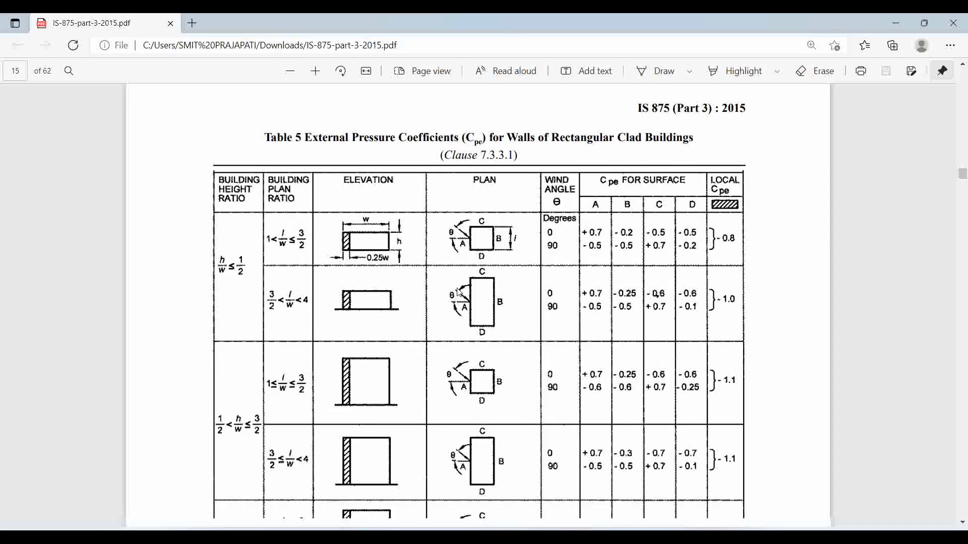
# - Compare the building height ratio and plan ratio rows of Table 5 to identify the wall coefficients for surfaces A to D
pyautogui.scroll(1, 458, 292)
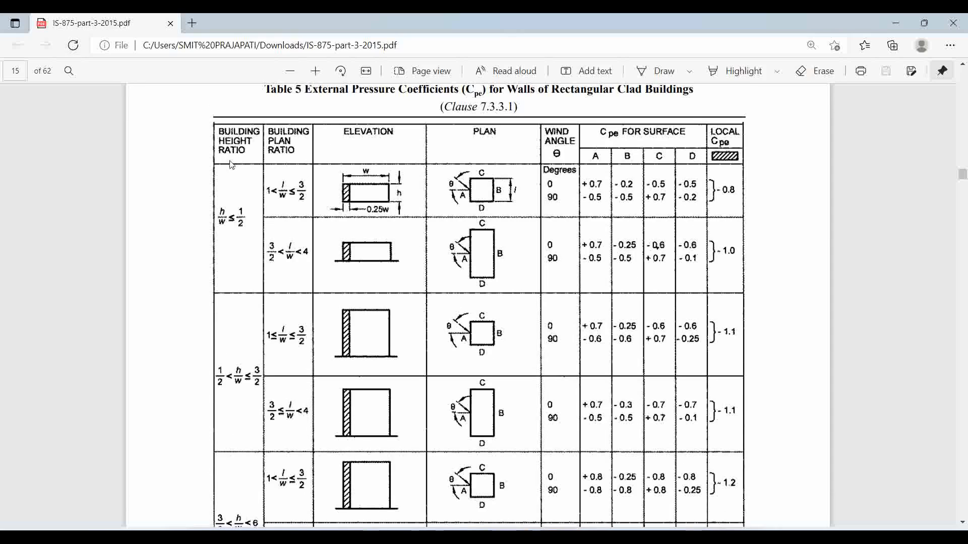
pyautogui.scroll(-1, 244, 186)
pyautogui.scroll(-3, 244, 185)
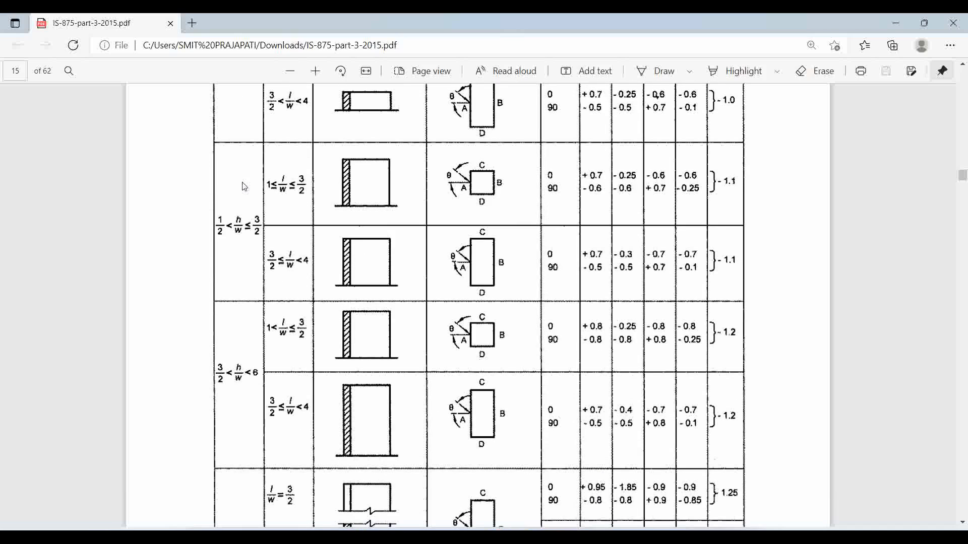
pyautogui.scroll(-2, 244, 186)
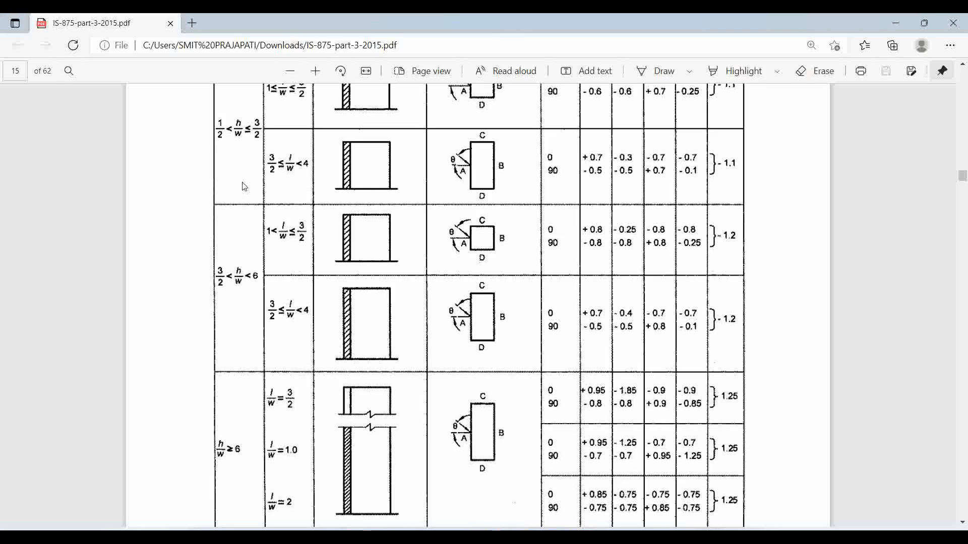
pyautogui.scroll(-1, 231, 281)
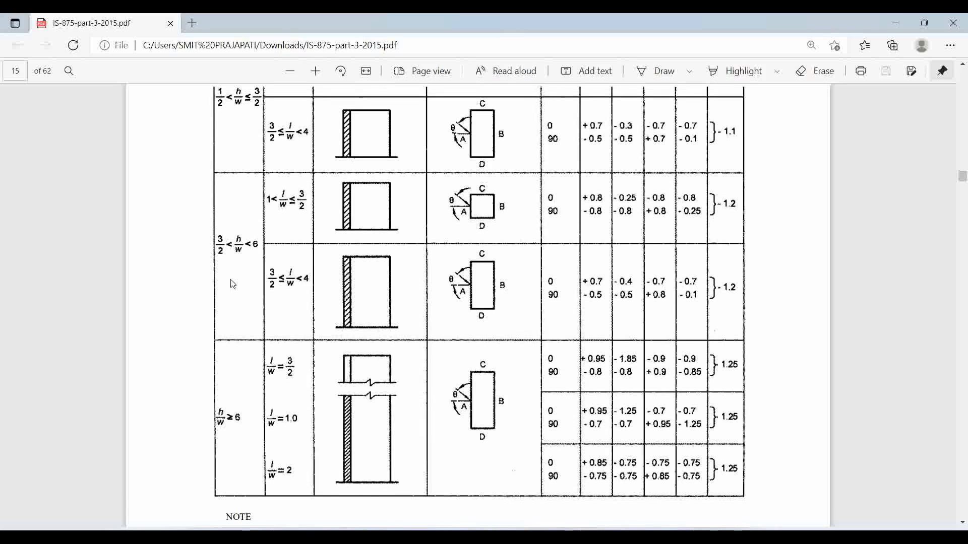
pyautogui.scroll(1, 232, 284)
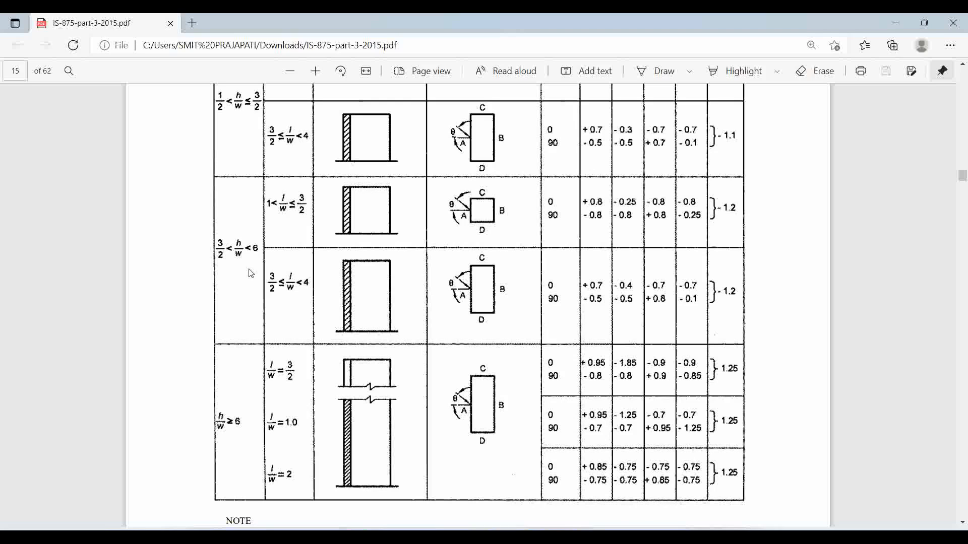
pyautogui.scroll(5, 304, 216)
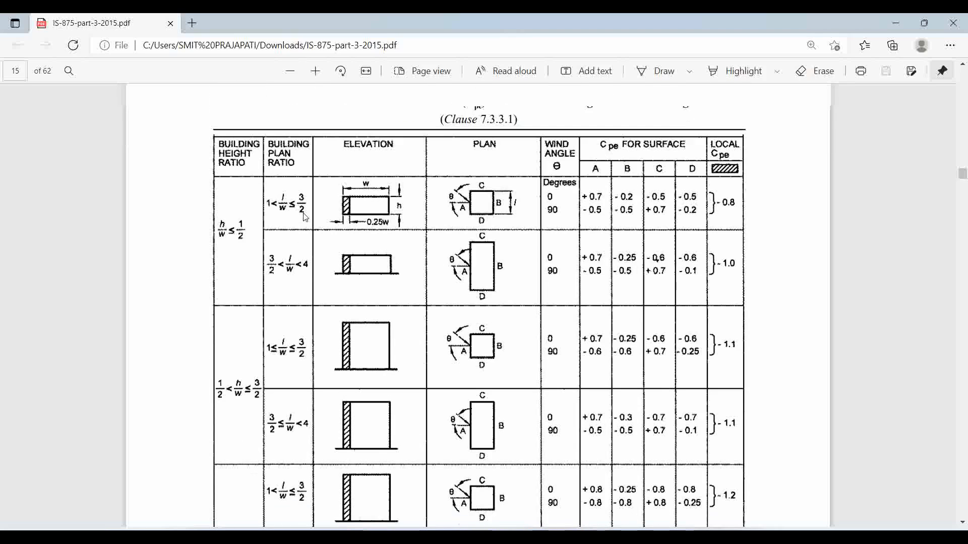
pyautogui.scroll(1, 305, 216)
pyautogui.scroll(-6, 295, 353)
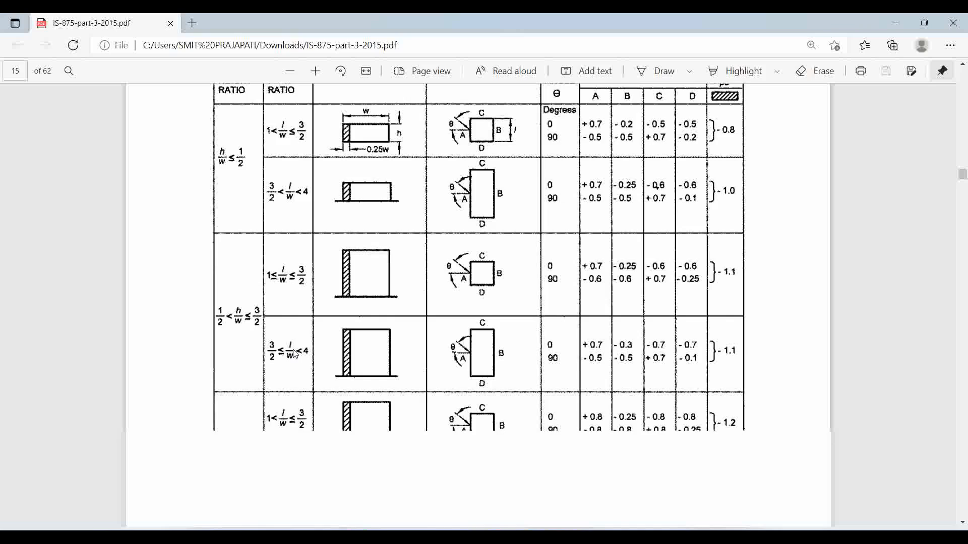
pyautogui.scroll(1, 295, 353)
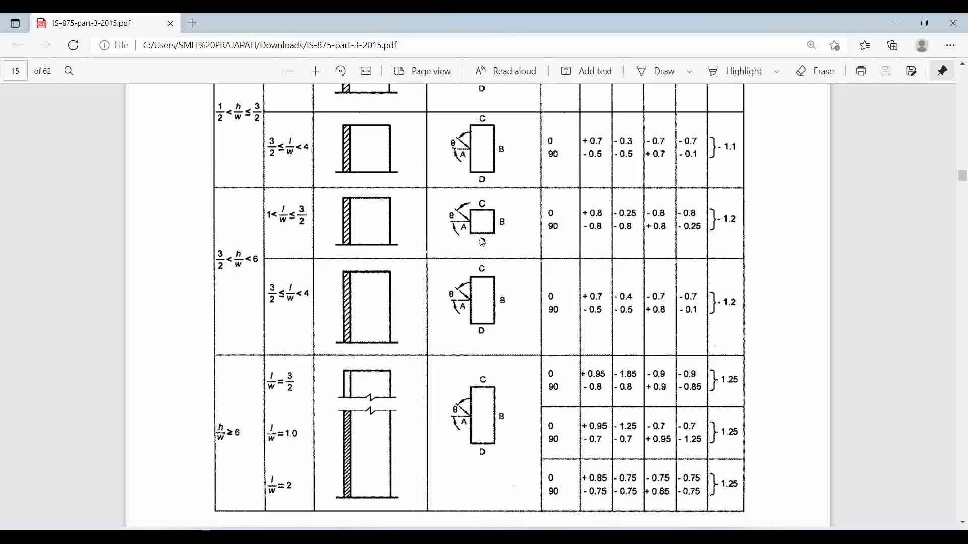
pyautogui.scroll(1, 538, 239)
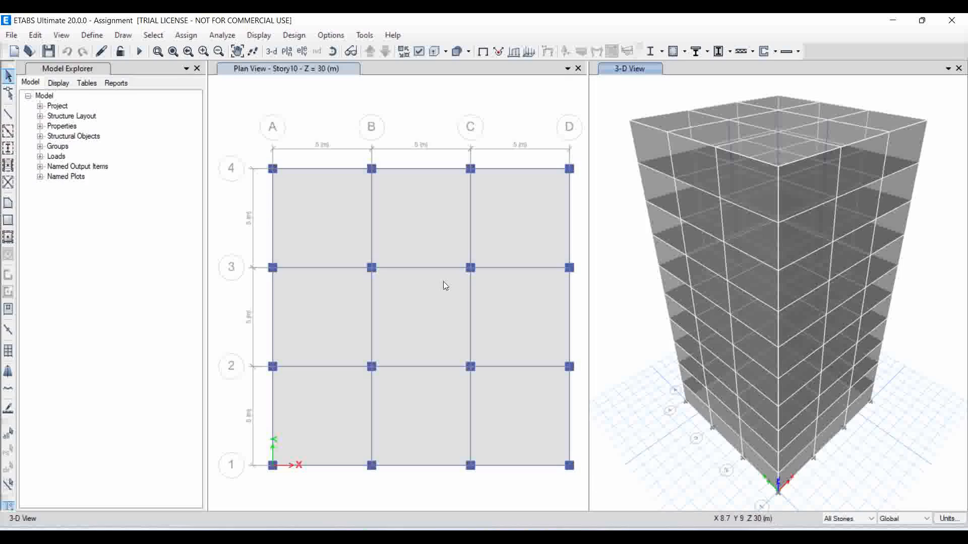
# - Switch back to ETABS and replace the Story10 plan view with the elevation at grid line A
pyautogui.click(446, 286)
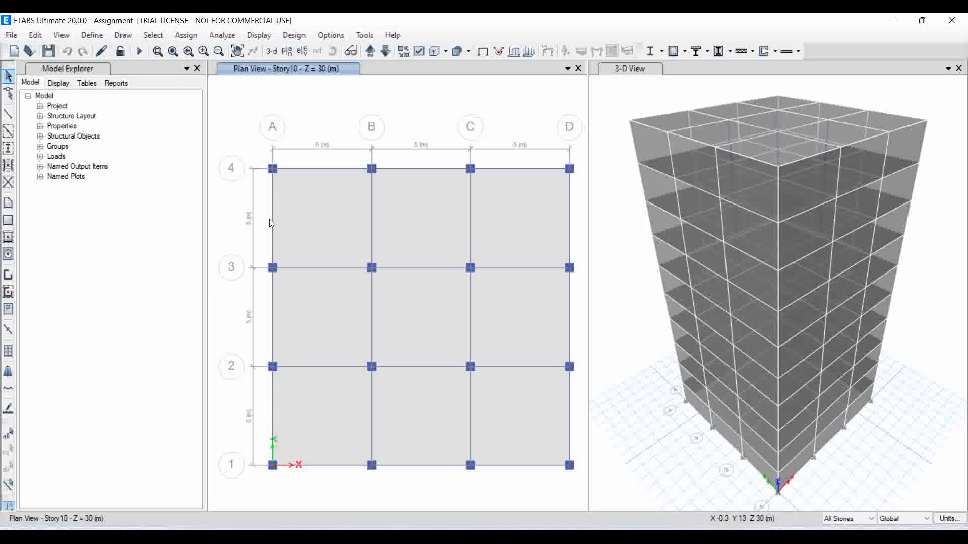
pyautogui.click(301, 53)
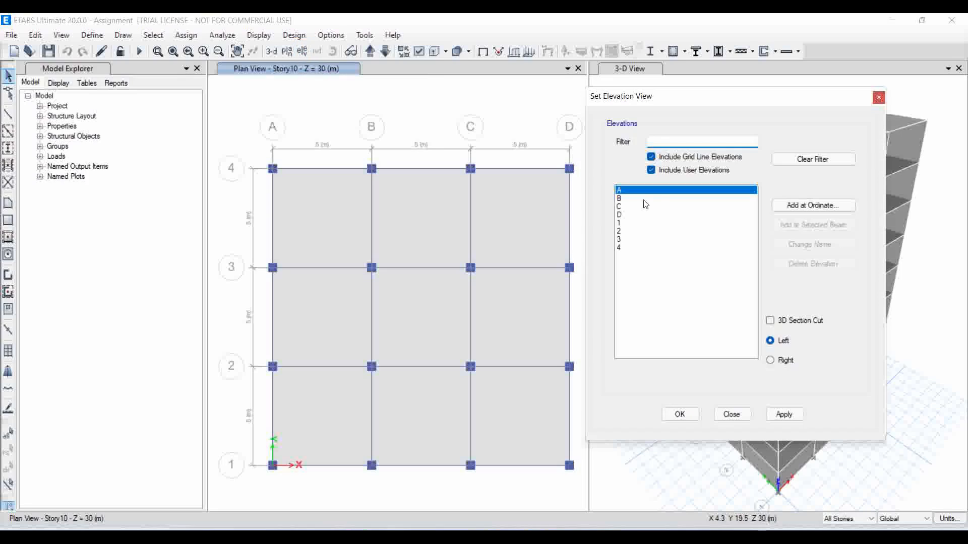
pyautogui.click(775, 415)
pyautogui.click(688, 415)
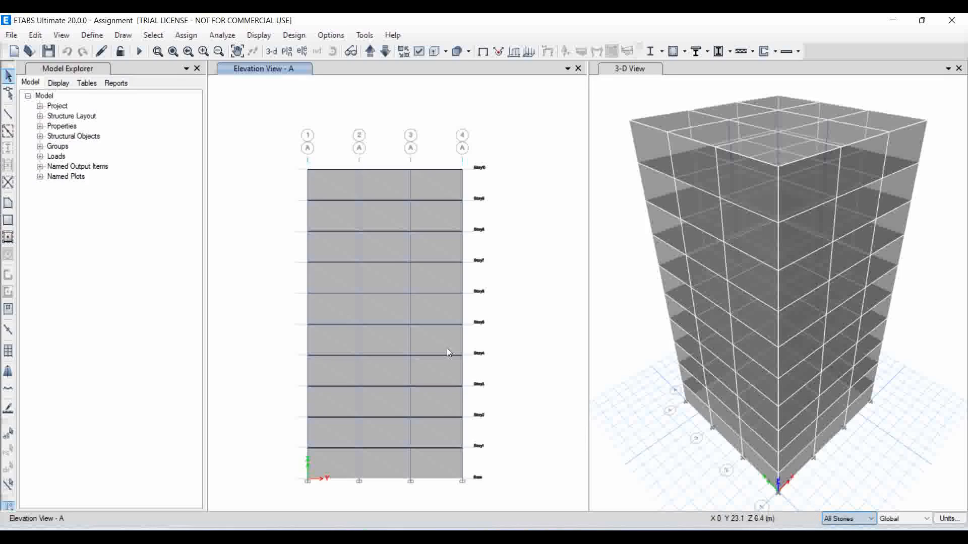
# - Assign a windward wind pressure coefficient Cp of 0.8 for the Wind pattern to all elevation A wall shells, replacing existing loads
pyautogui.click(334, 189)
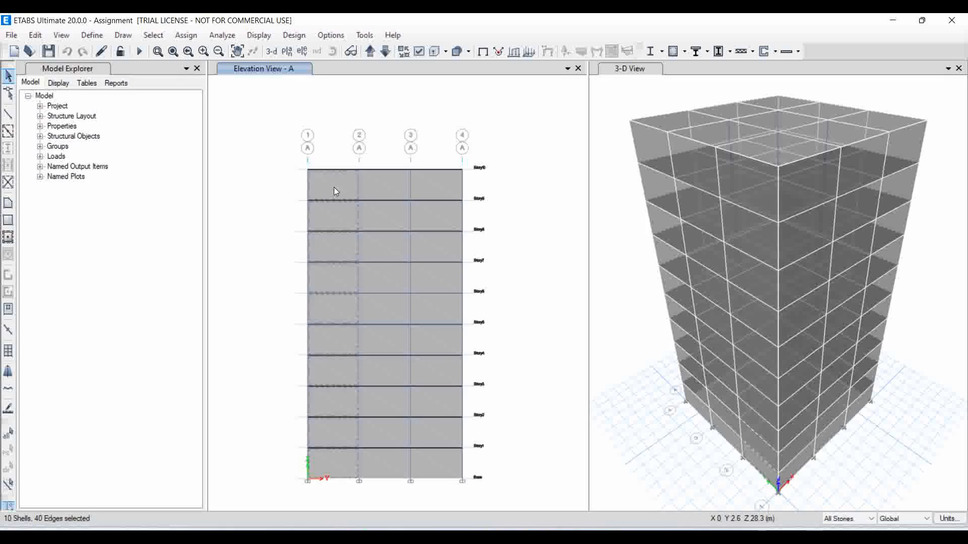
pyautogui.click(374, 188)
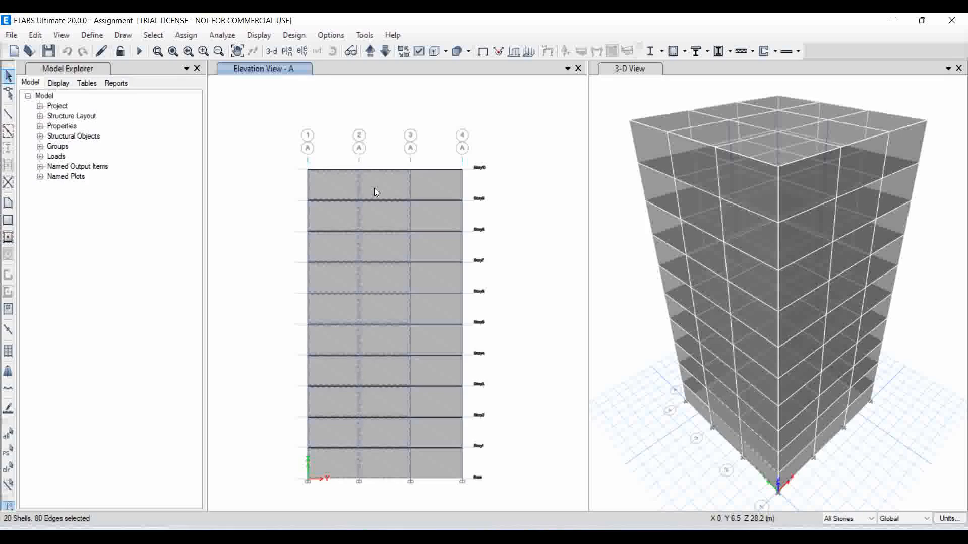
pyautogui.click(440, 189)
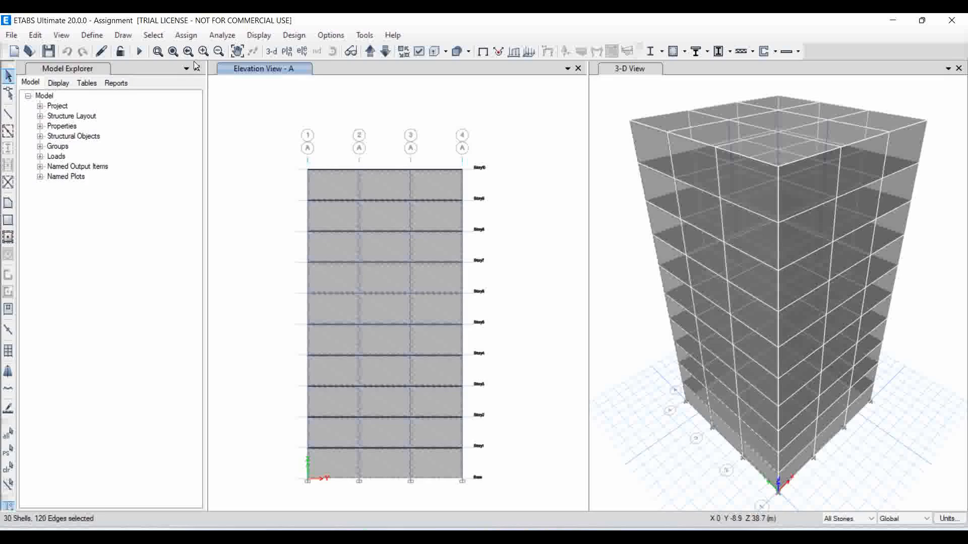
pyautogui.click(187, 39)
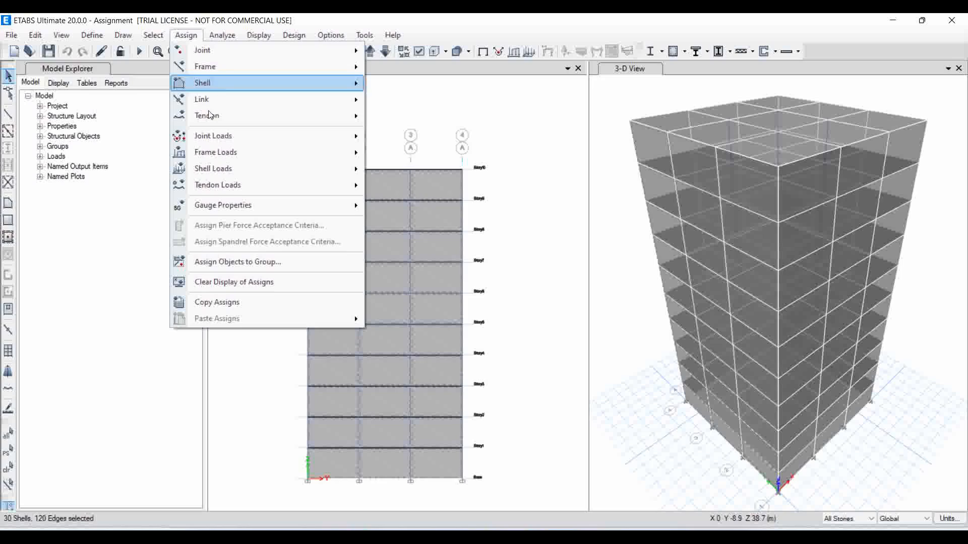
pyautogui.moveTo(246, 175)
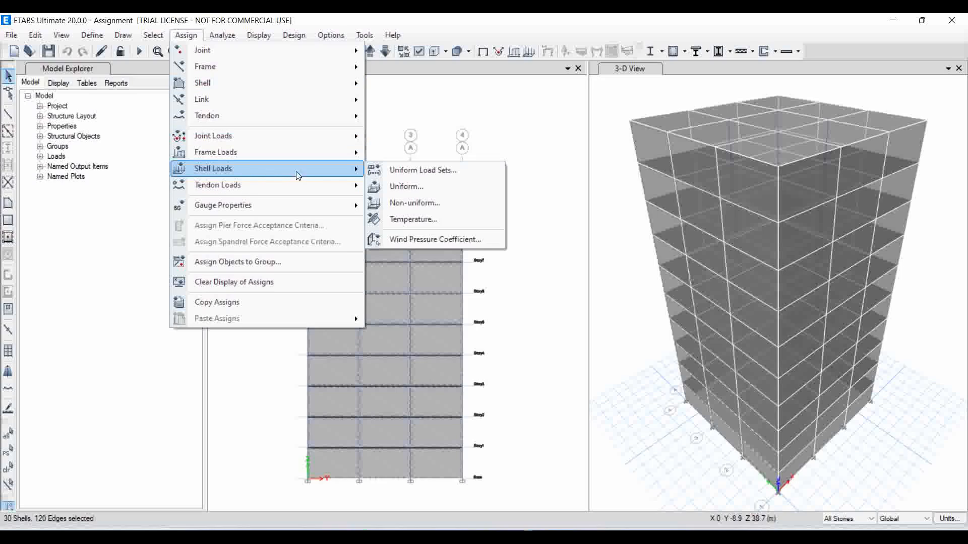
pyautogui.click(412, 239)
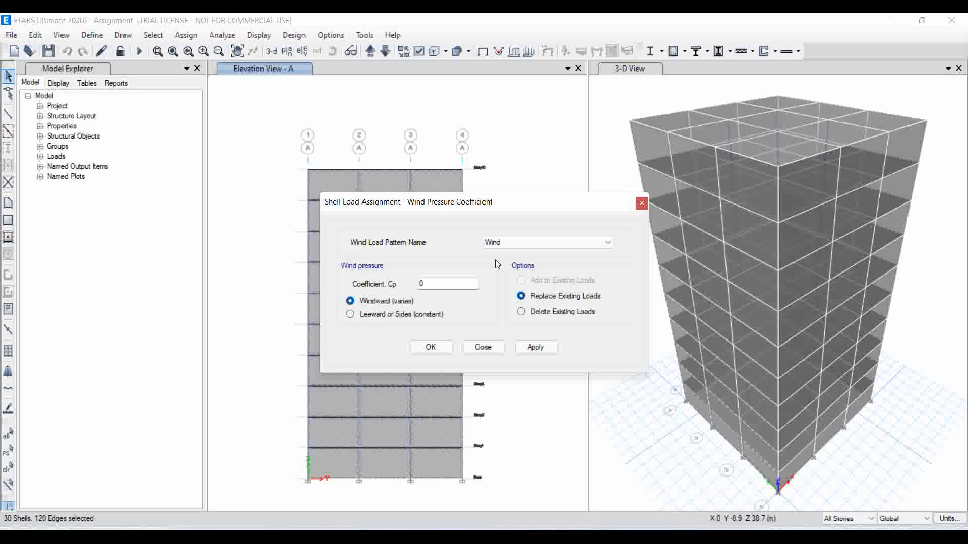
pyautogui.doubleClick(430, 284)
pyautogui.click(542, 349)
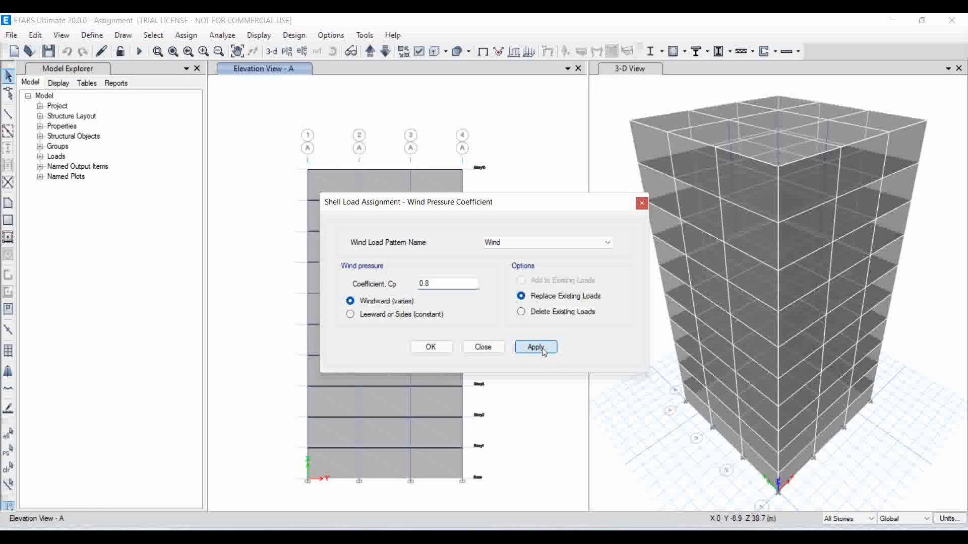
pyautogui.click(442, 348)
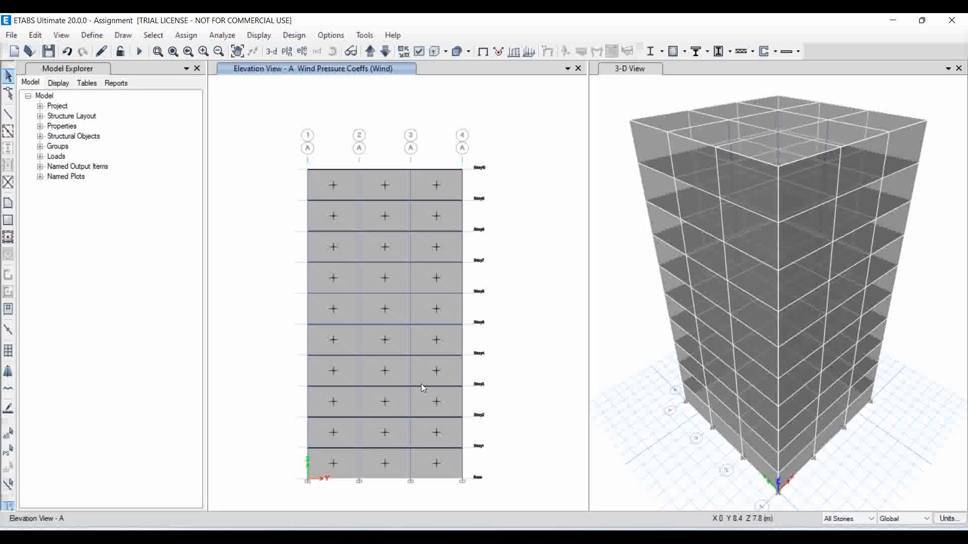
# - Replace the elevation A view with the Story5 plan view
pyautogui.click(287, 51)
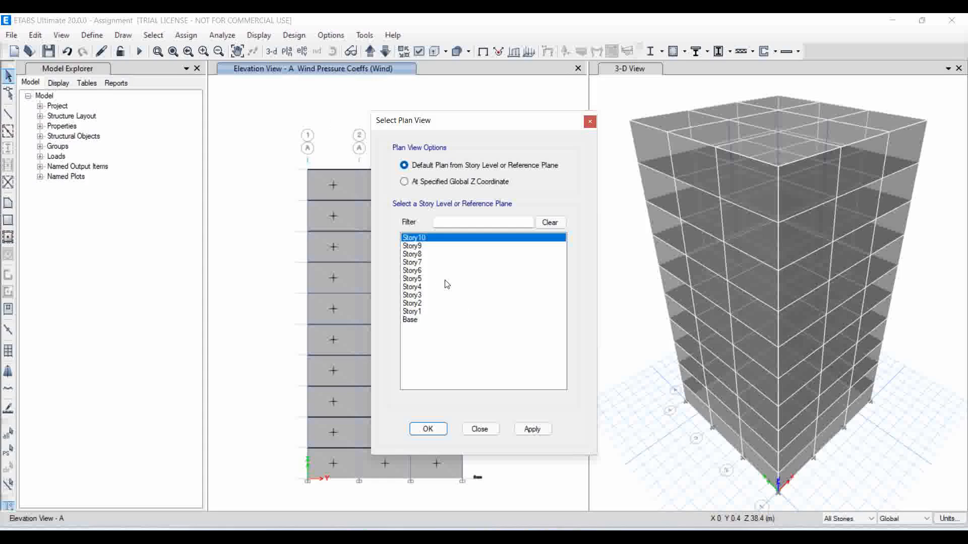
pyautogui.click(436, 279)
pyautogui.click(527, 428)
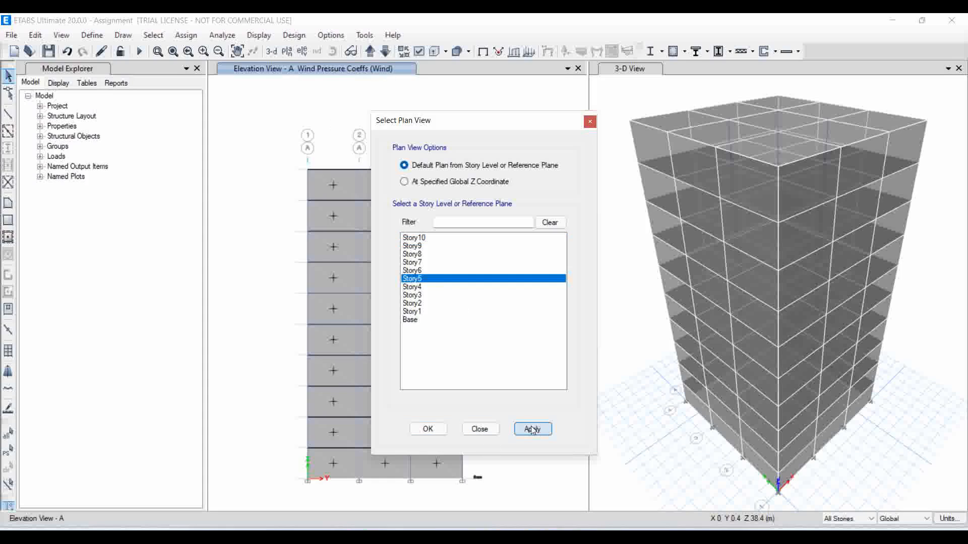
pyautogui.click(428, 429)
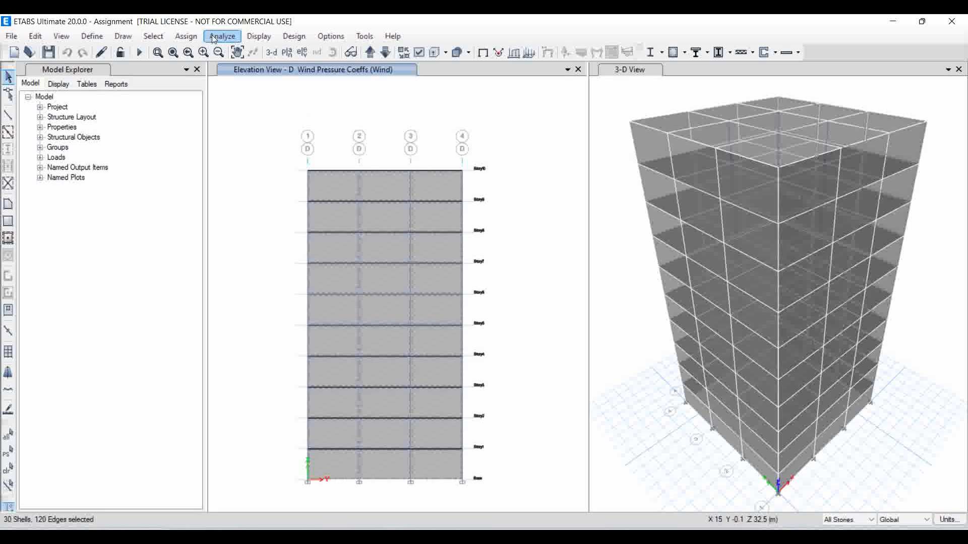
# - Check the IS 875 PDF table and assign a leeward/sides Cp of -0.25 for the Wind pattern to the elevation D wall shells, replacing existing loads
pyautogui.click(195, 38)
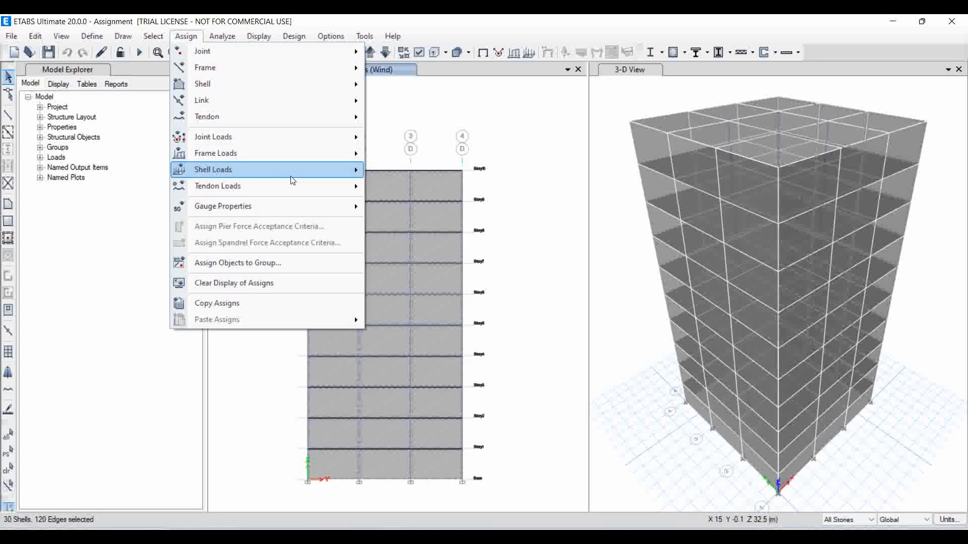
pyautogui.moveTo(293, 180)
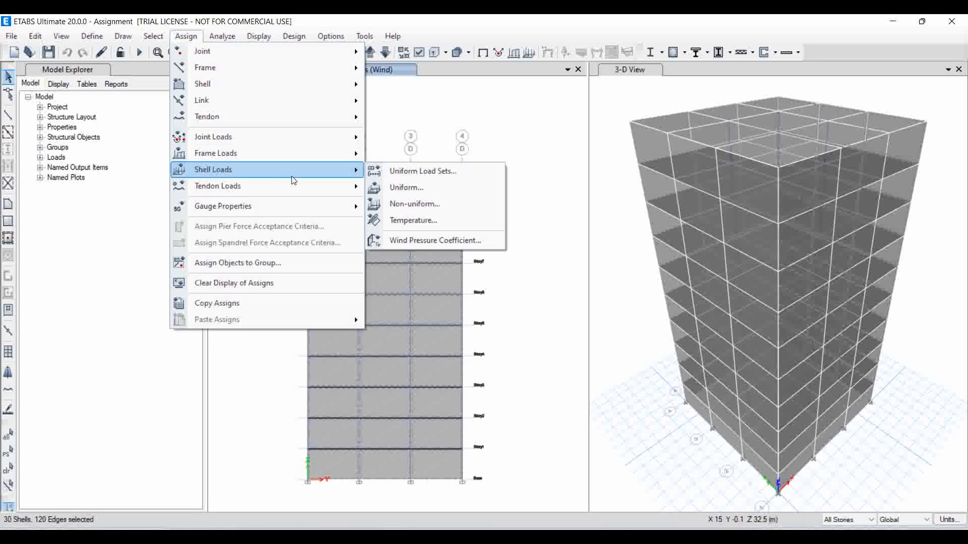
pyautogui.click(416, 240)
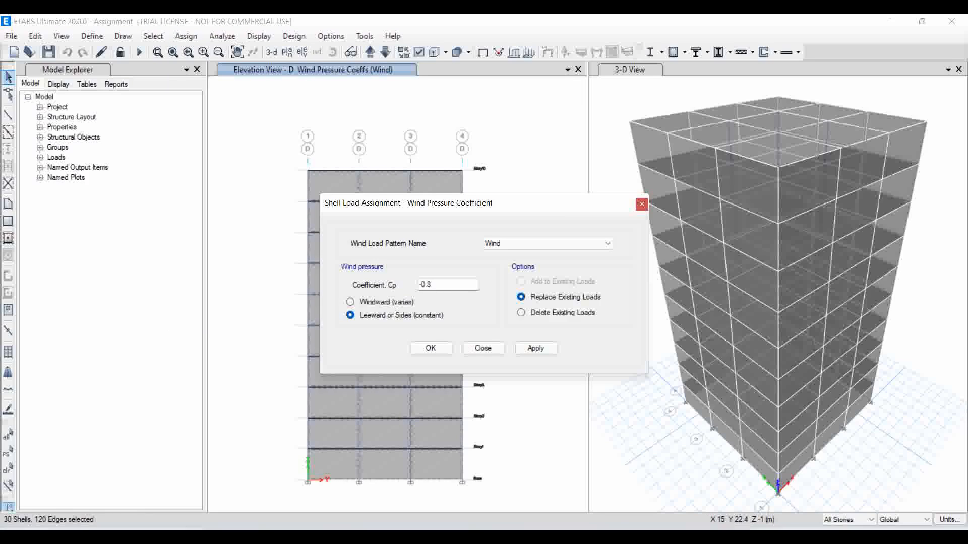
pyautogui.hotkey('alt', 'Tab')
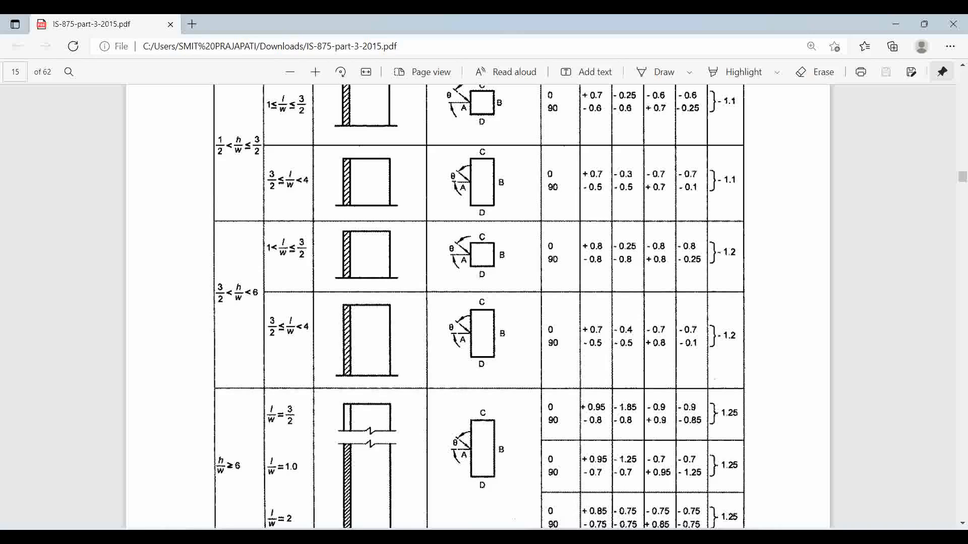
pyautogui.click(610, 474)
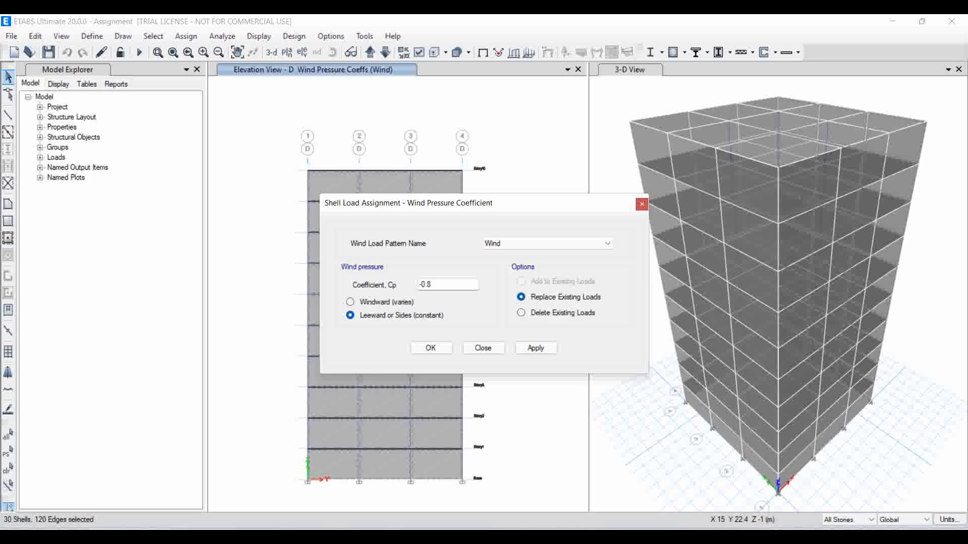
pyautogui.doubleClick(448, 285)
pyautogui.write('-0.25')
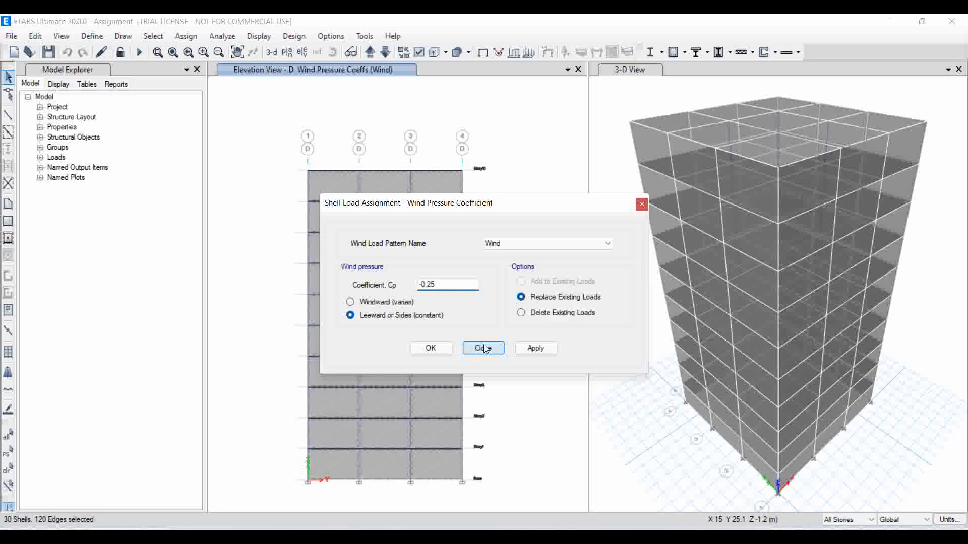
pyautogui.click(525, 349)
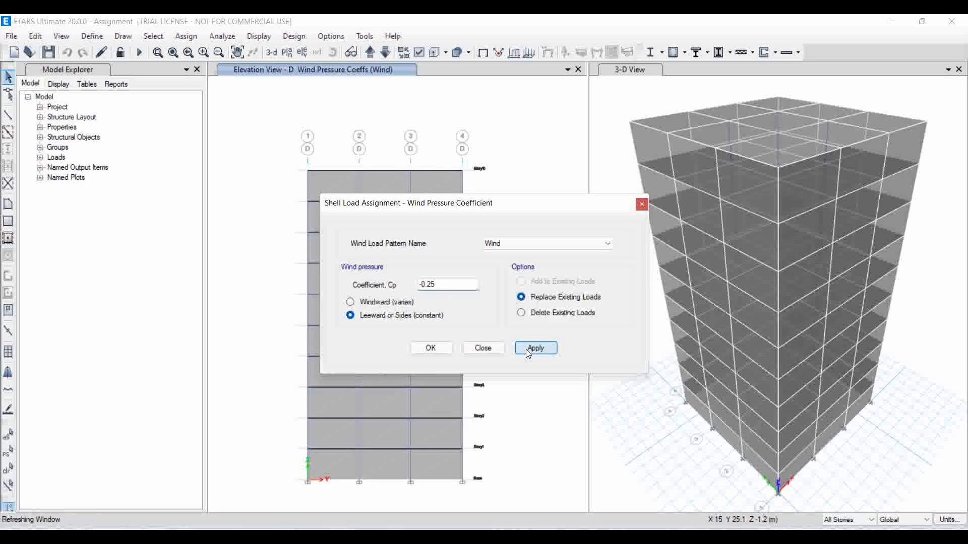
pyautogui.click(432, 348)
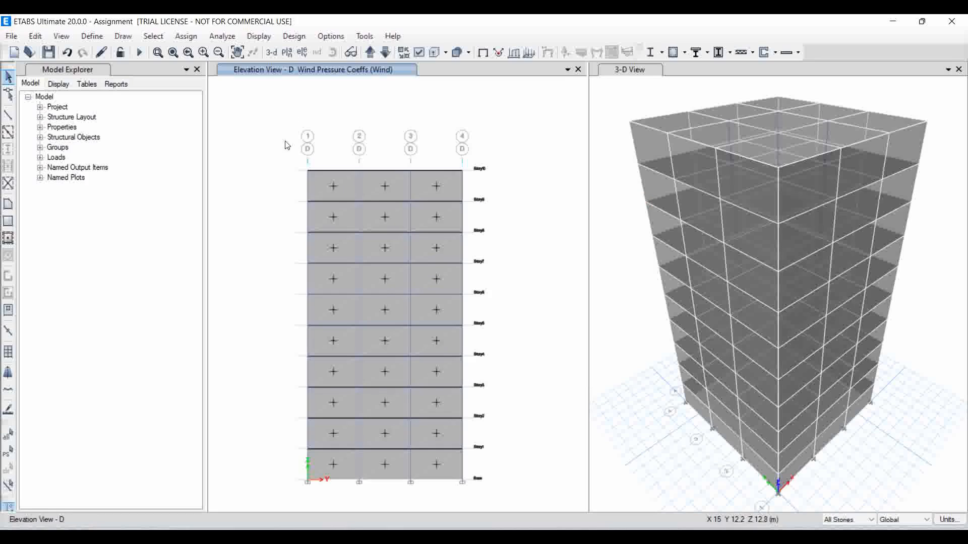
# - Check the coefficients in the Story10 plan view and replace it with the elevation at grid line 1
pyautogui.click(287, 53)
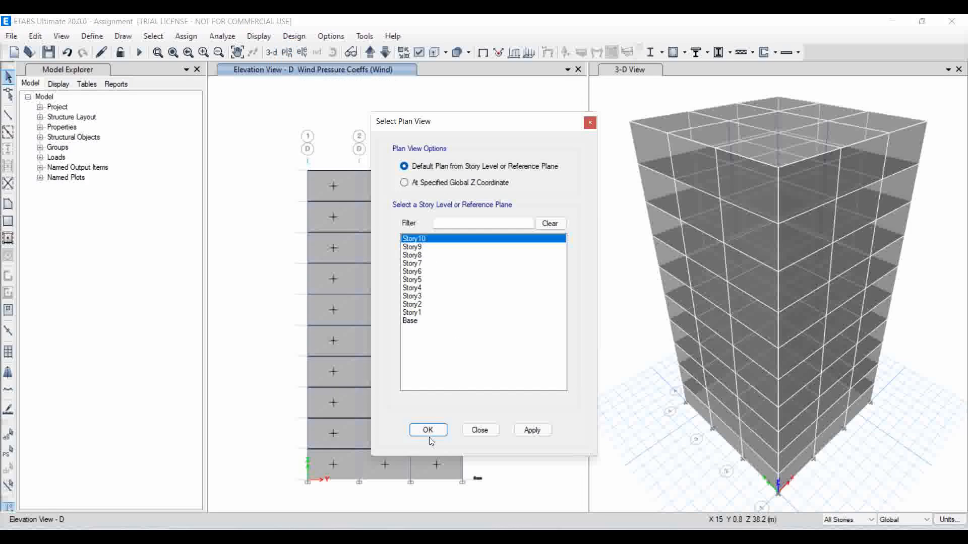
pyautogui.click(429, 433)
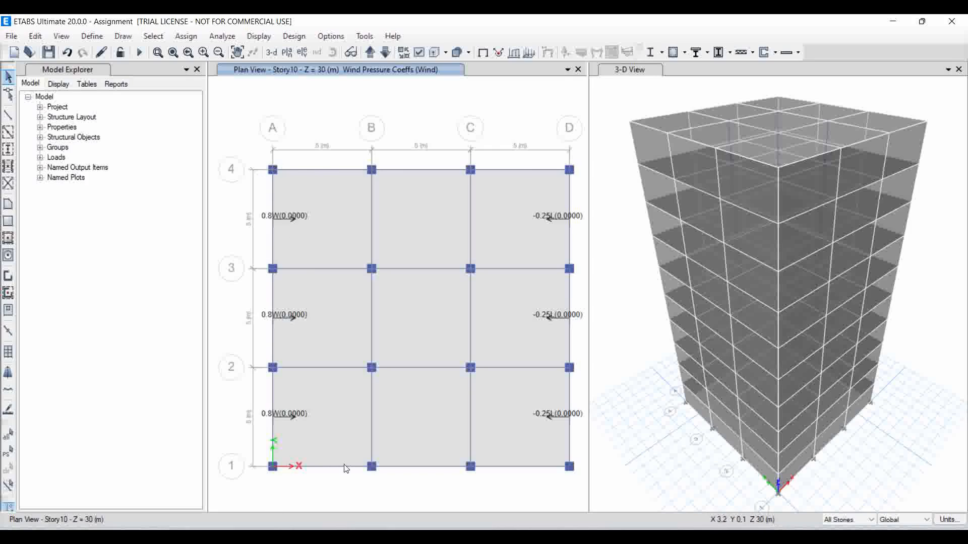
pyautogui.click(304, 54)
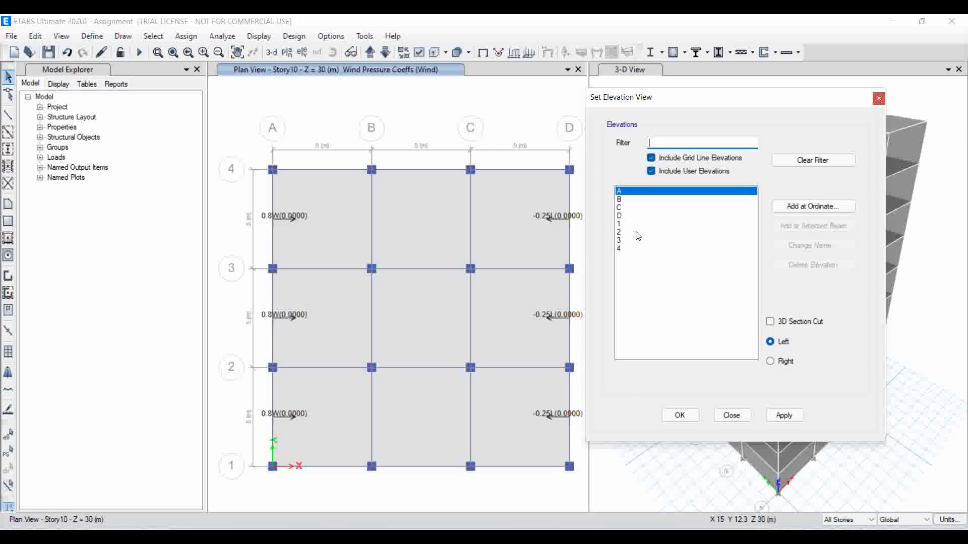
pyautogui.click(625, 225)
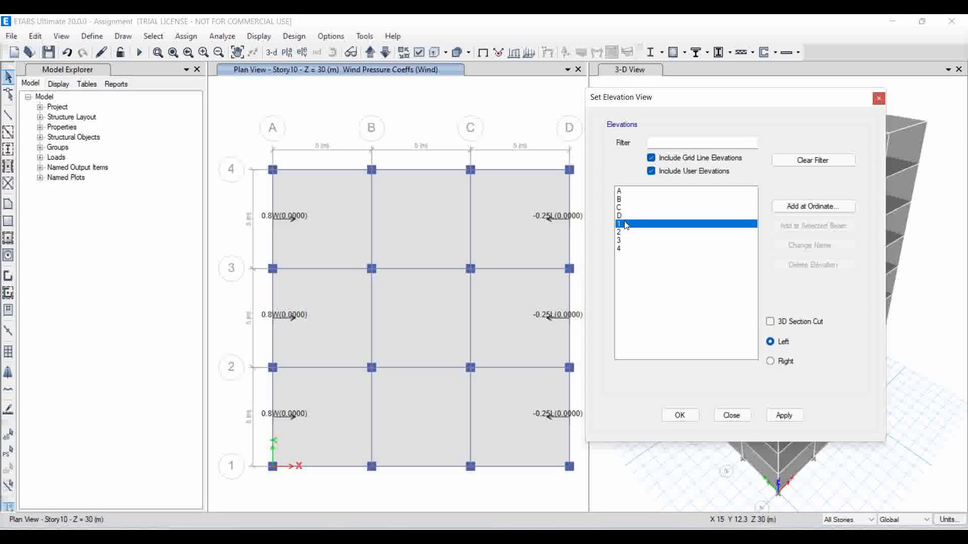
pyautogui.click(680, 416)
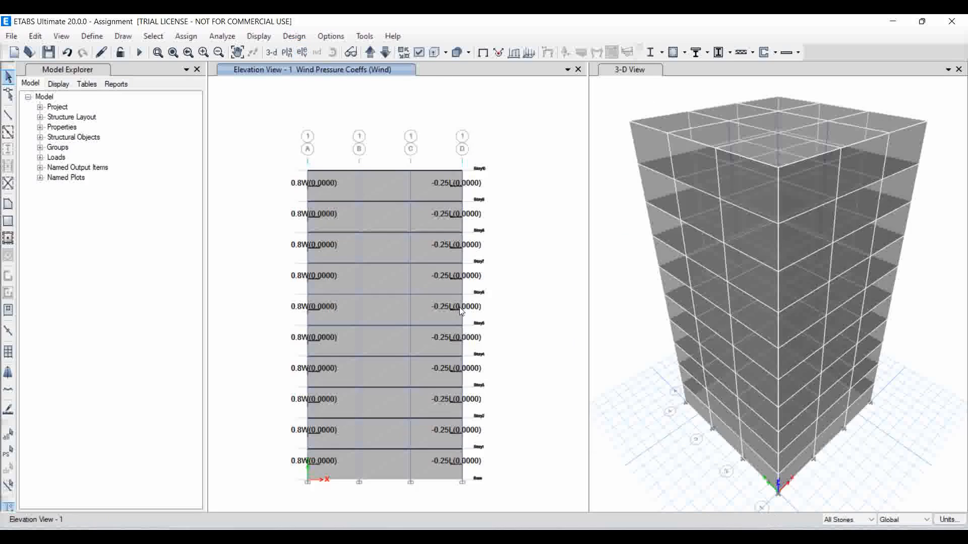
# - Assign a leeward/sides wind pressure coefficient Cp of -0.8 for the Wind pattern to all elevation 1 wall shells, replacing existing loads
pyautogui.click(346, 189)
pyautogui.click(374, 189)
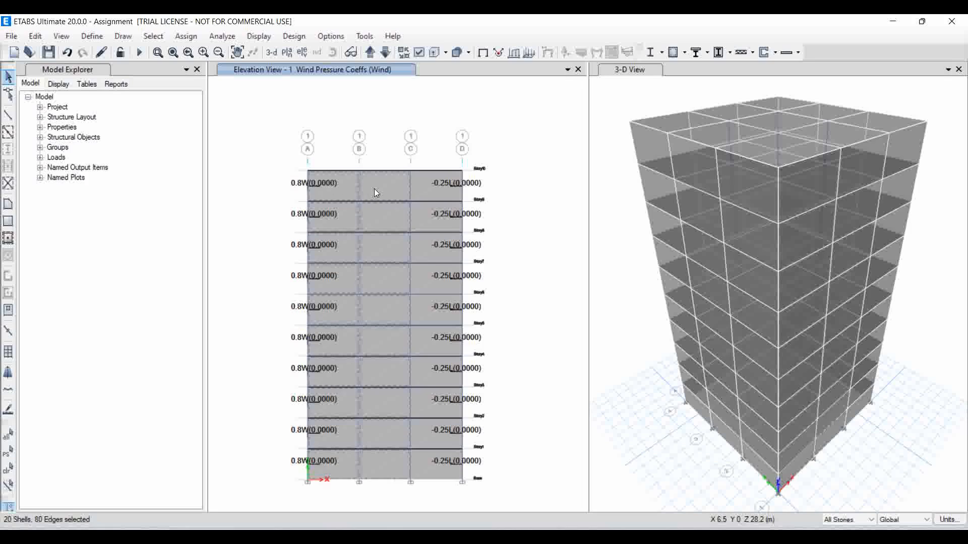
pyautogui.click(430, 188)
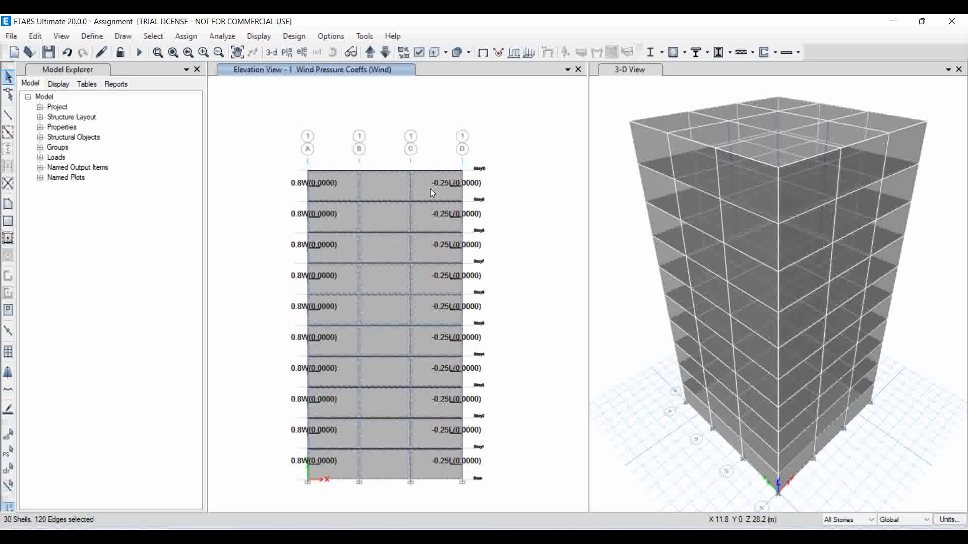
pyautogui.click(185, 38)
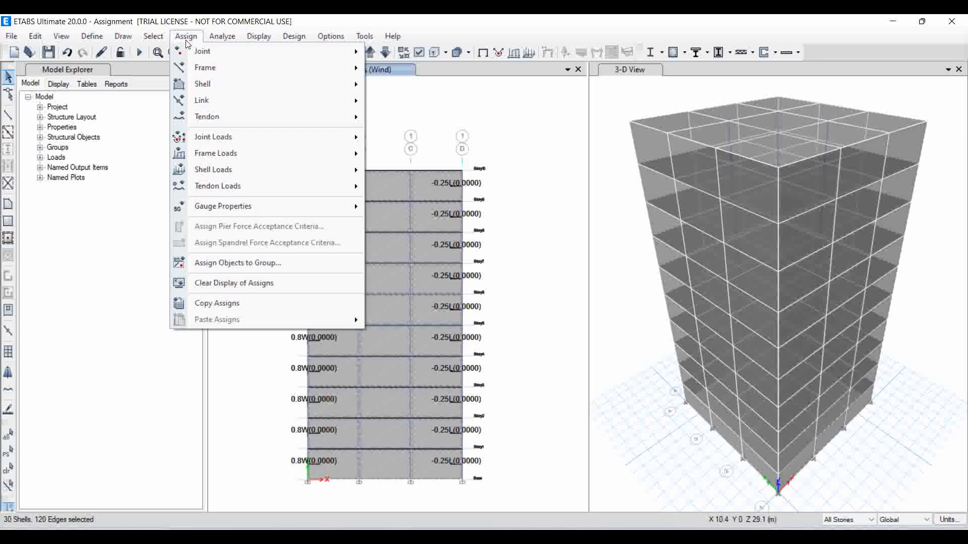
pyautogui.moveTo(262, 168)
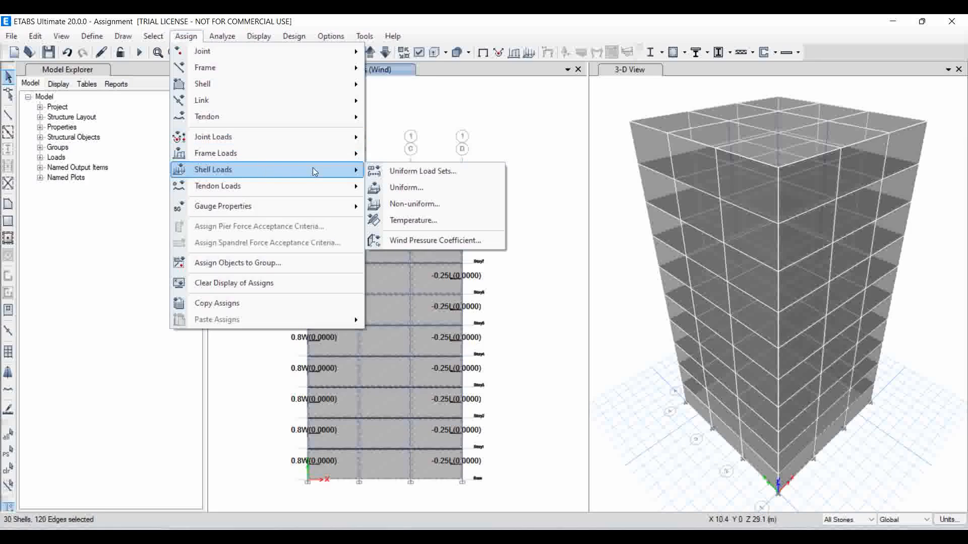
pyautogui.click(400, 238)
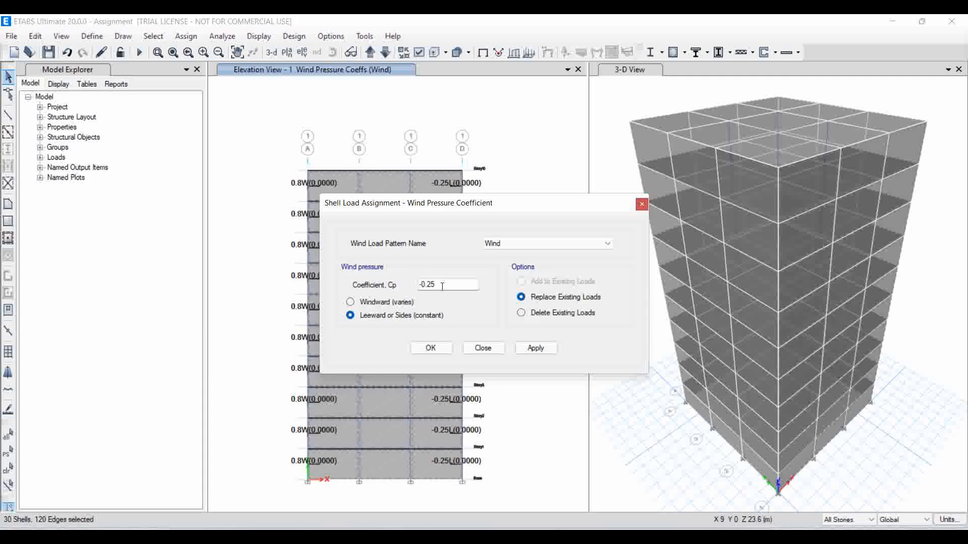
pyautogui.doubleClick(443, 286)
pyautogui.write('-0.8')
pyautogui.click(521, 348)
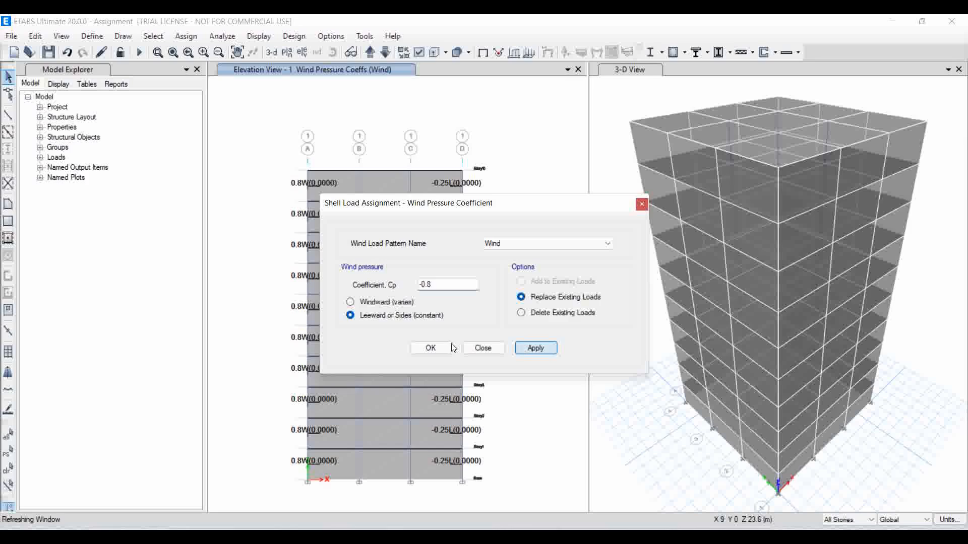
pyautogui.click(431, 348)
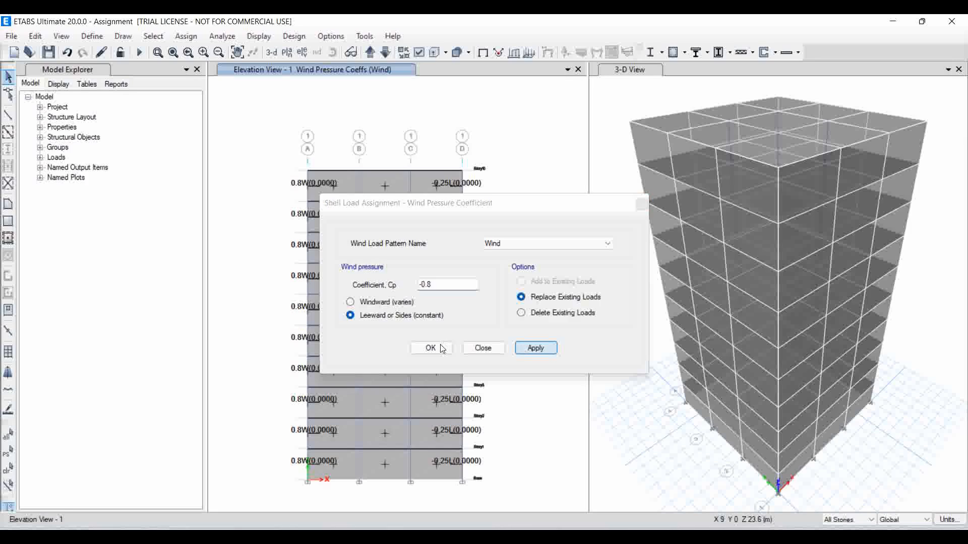
pyautogui.click(442, 349)
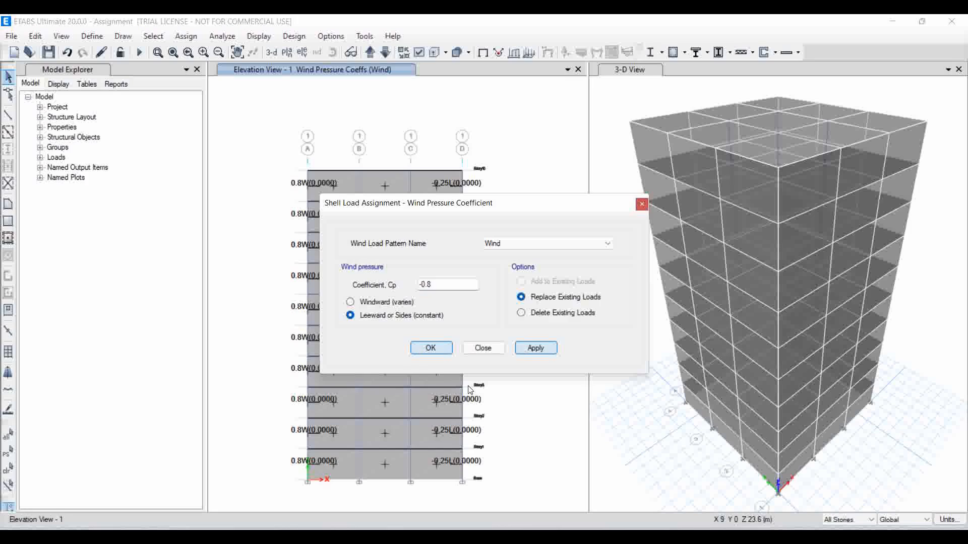
pyautogui.click(431, 348)
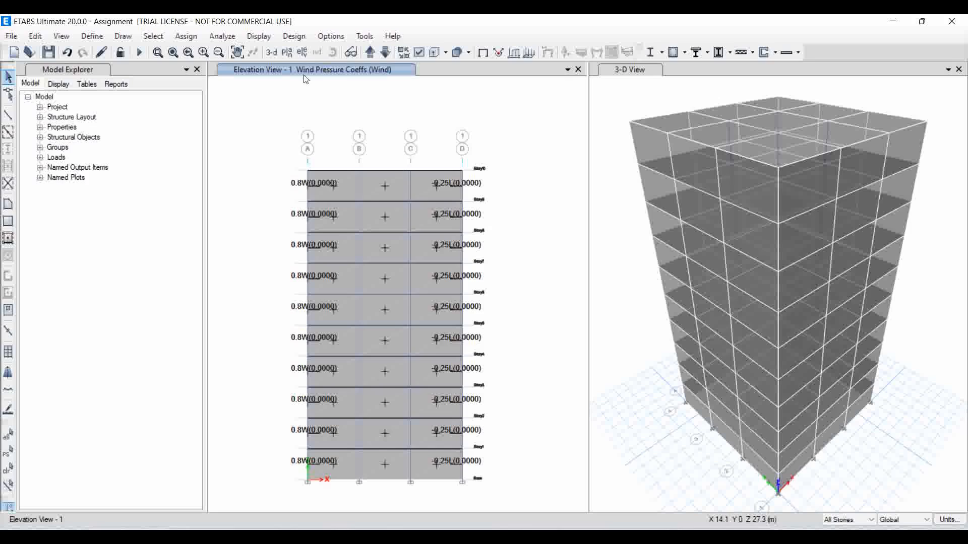
# - Replace the elevation 1 view with the elevation at grid line 4
pyautogui.click(307, 53)
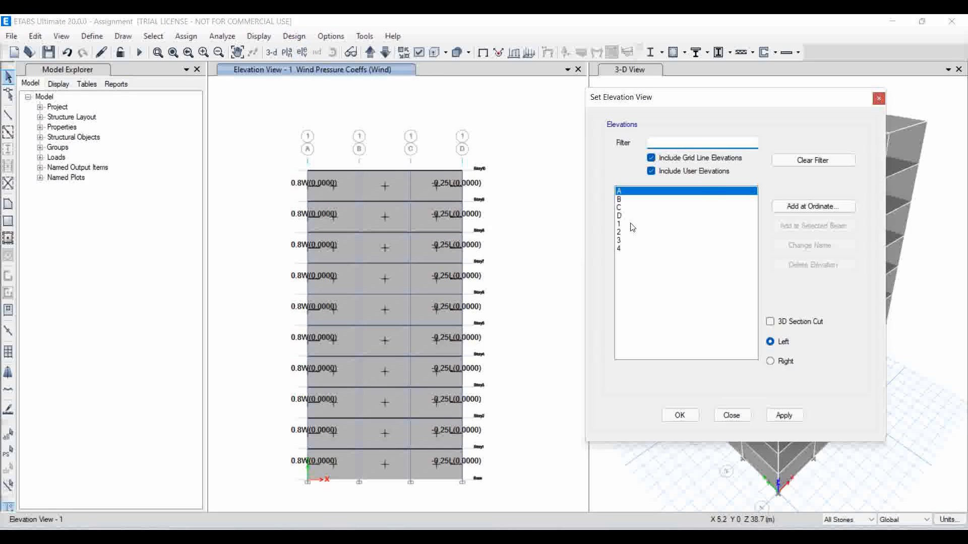
pyautogui.click(625, 249)
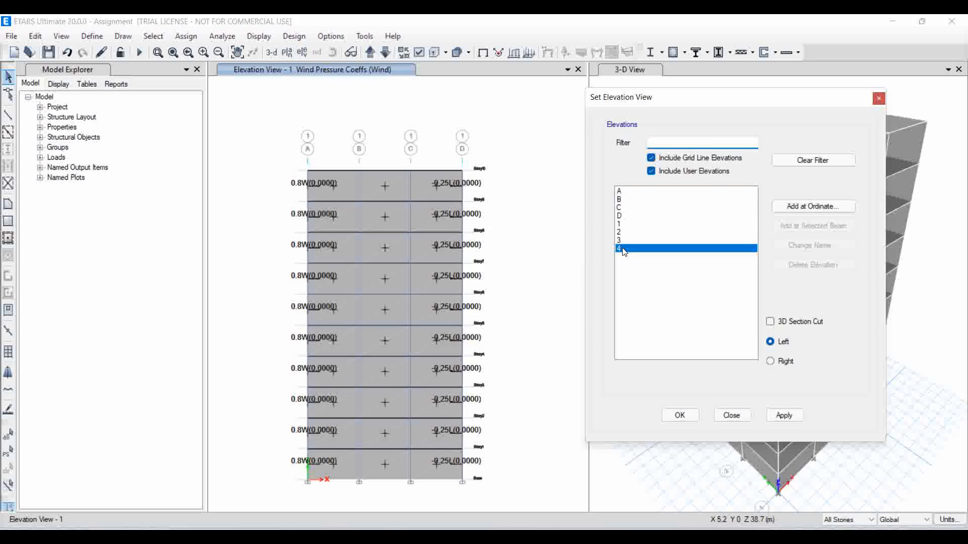
pyautogui.click(781, 417)
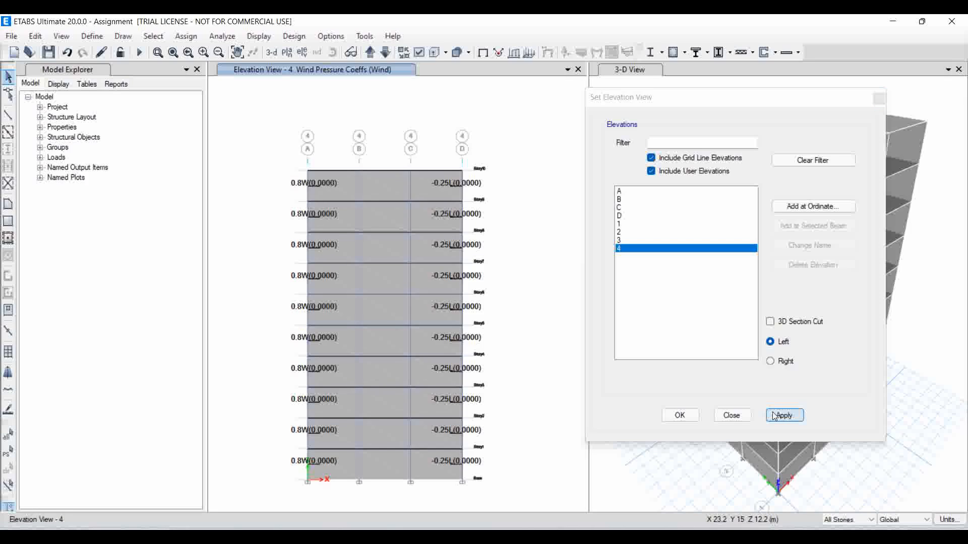
pyautogui.click(690, 413)
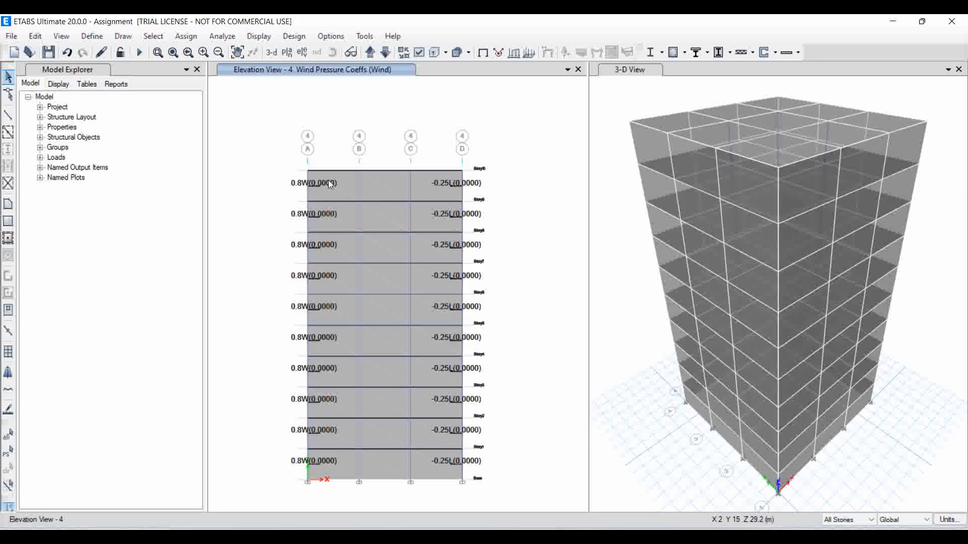
# - Assign a leeward/sides Cp of -0.8 for the Wind pattern to all elevation 4 wall shells and display the Story10 plan view
pyautogui.click(338, 189)
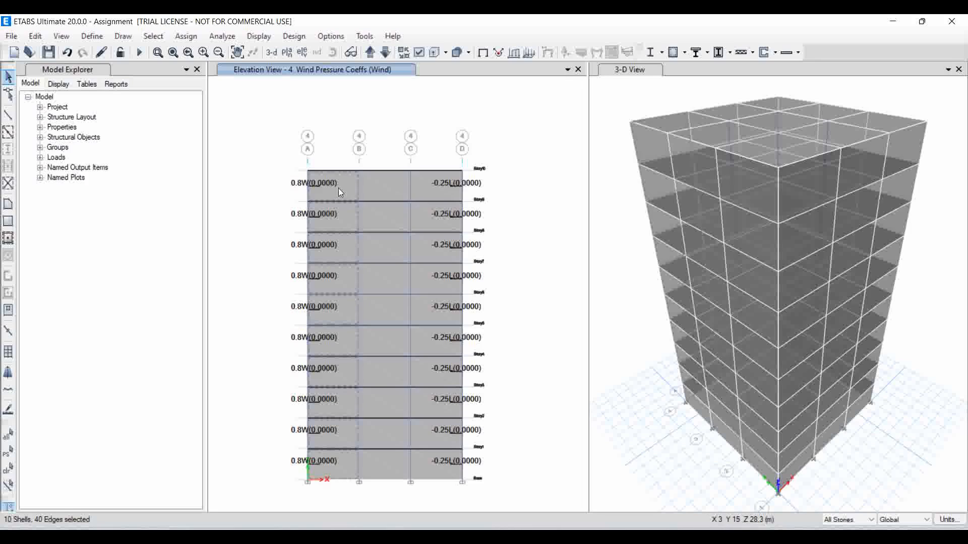
pyautogui.click(370, 189)
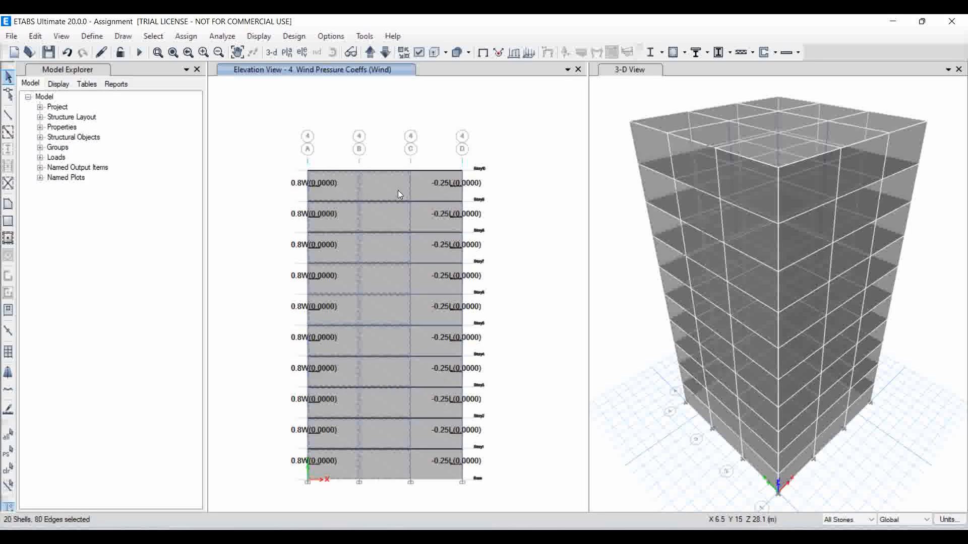
pyautogui.click(432, 193)
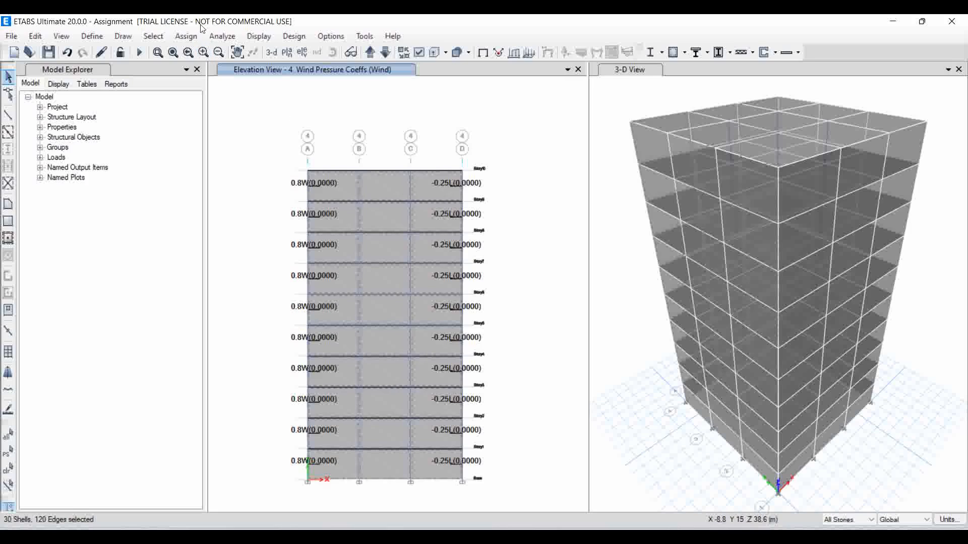
pyautogui.click(187, 36)
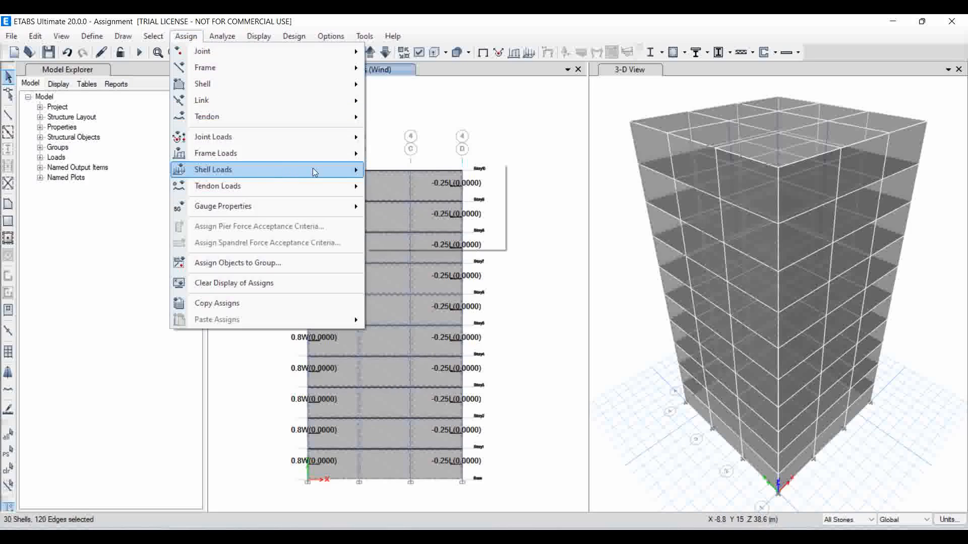
pyautogui.moveTo(353, 173)
pyautogui.click(406, 240)
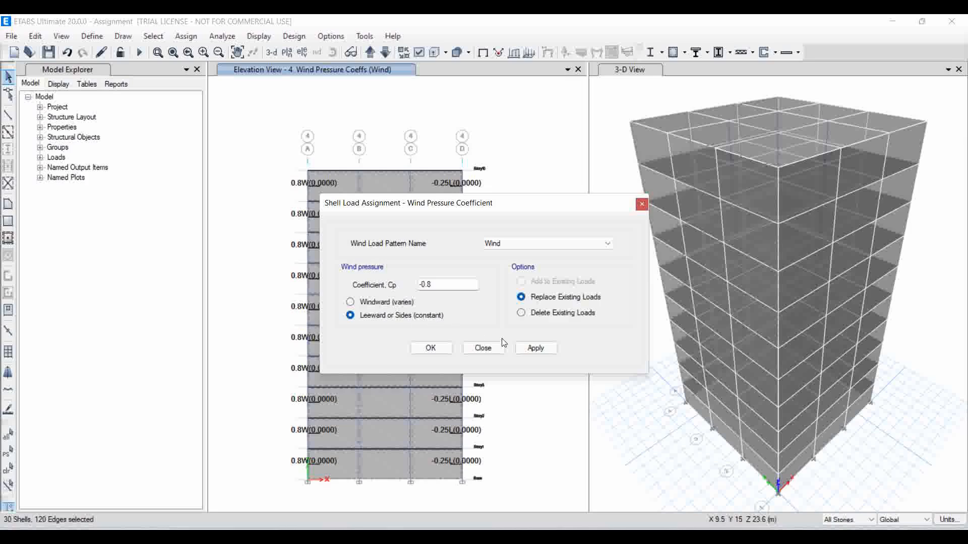
pyautogui.click(534, 349)
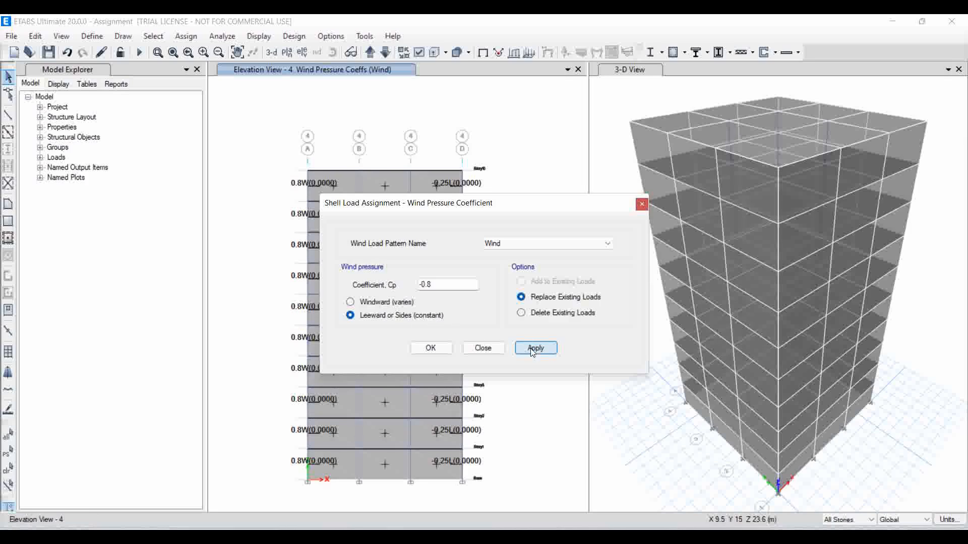
pyautogui.click(431, 348)
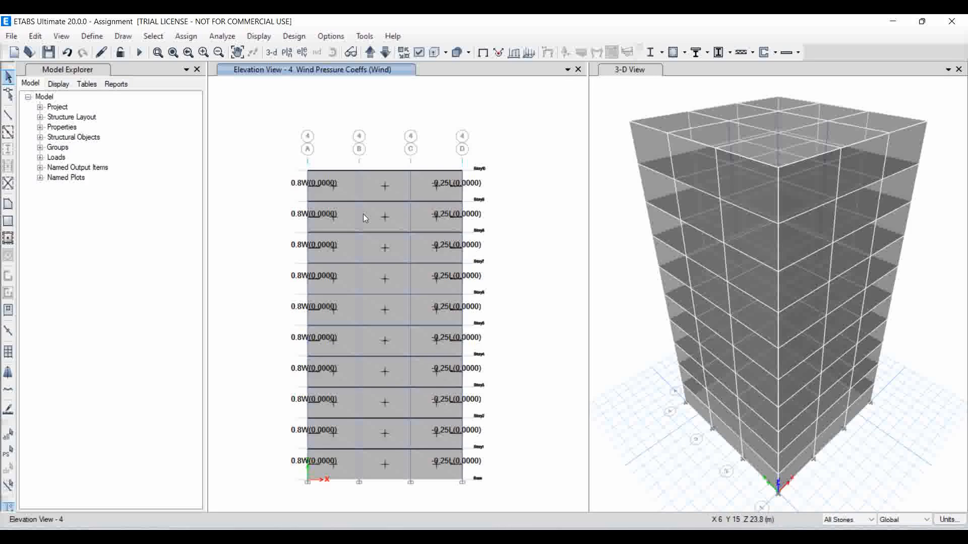
pyautogui.click(301, 54)
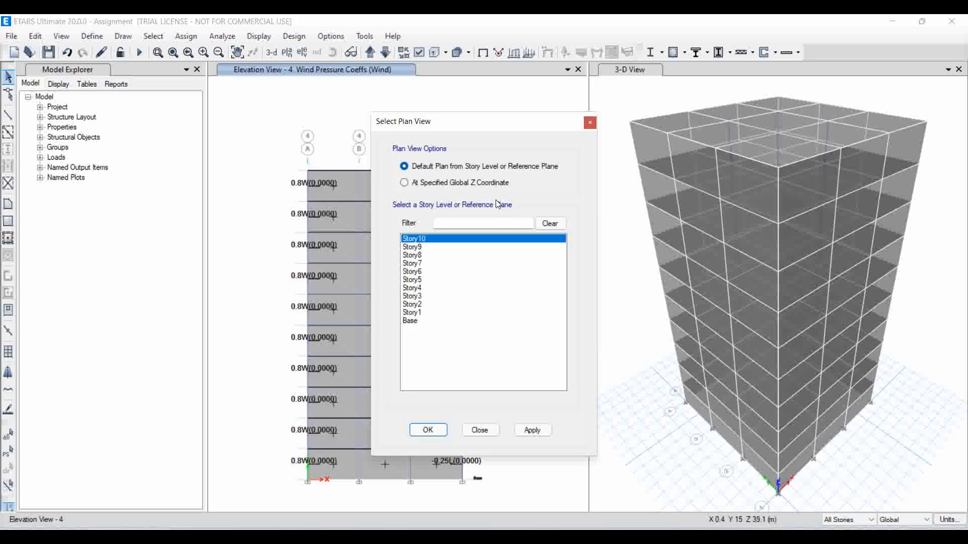
pyautogui.click(419, 430)
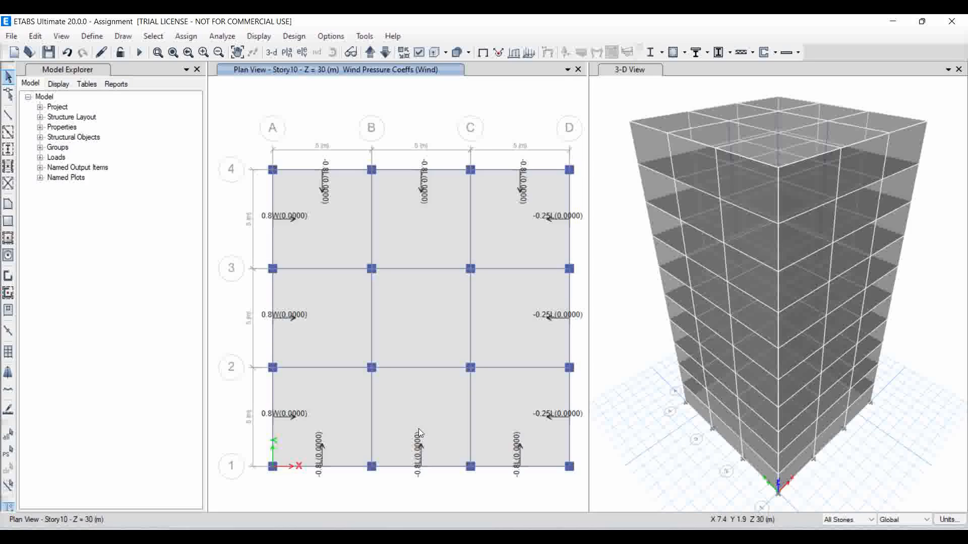
# - Run the structural analysis of the complete building model
pyautogui.click(222, 36)
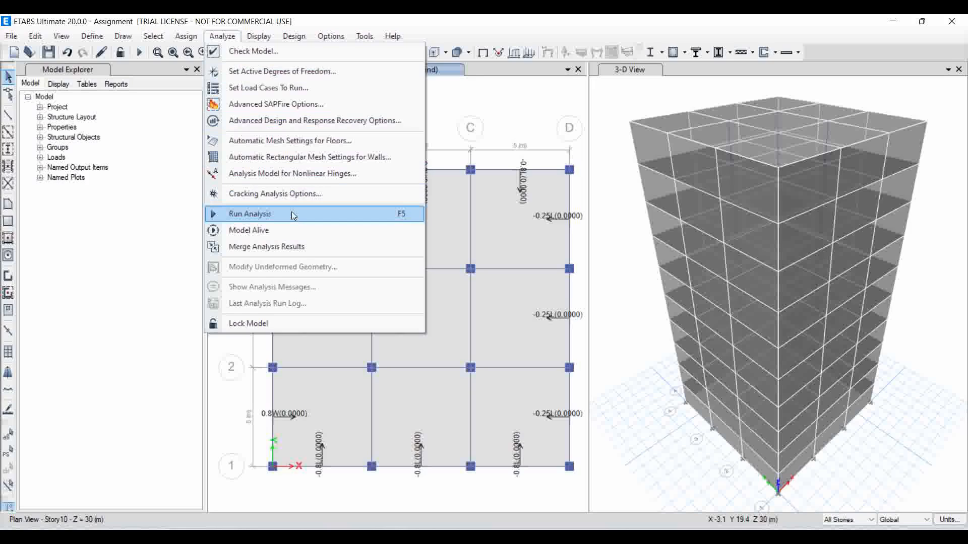
pyautogui.click(262, 217)
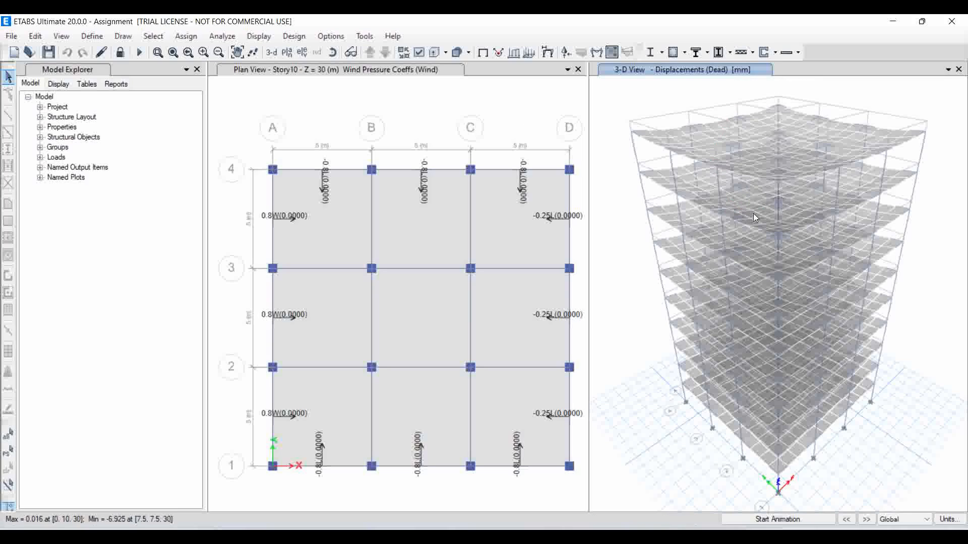
pyautogui.moveTo(779, 161)
# - Set the design code to IS 456:2000 in the concrete frame design preferences
pyautogui.click(301, 38)
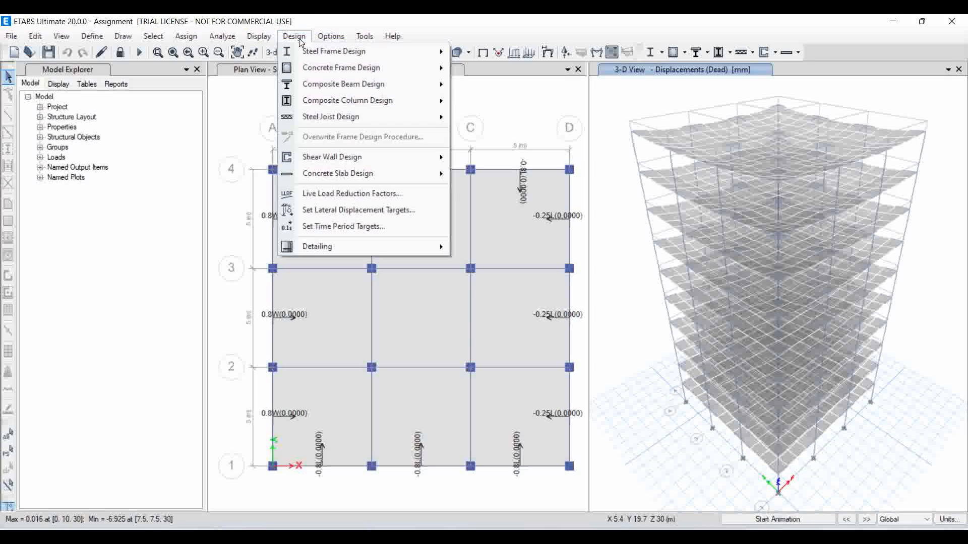
pyautogui.moveTo(349, 69)
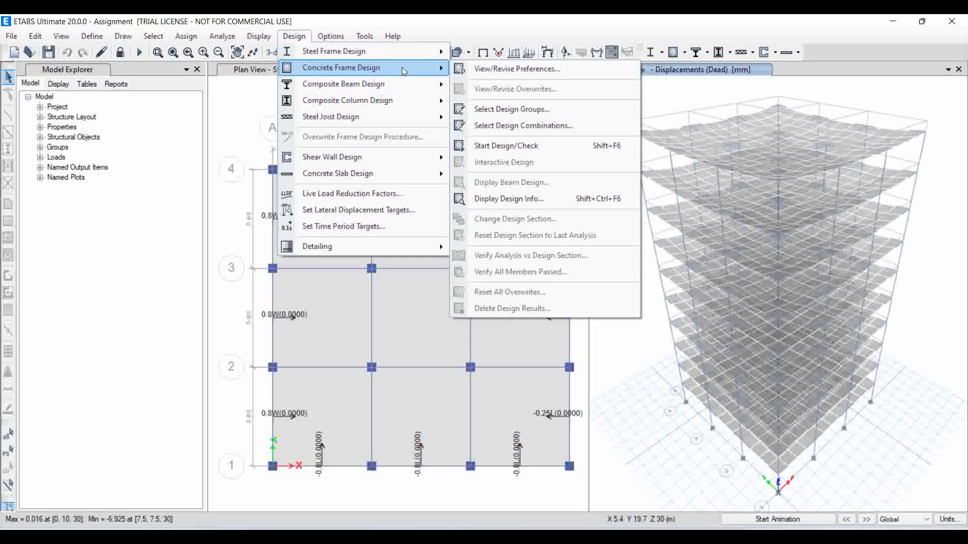
pyautogui.click(475, 71)
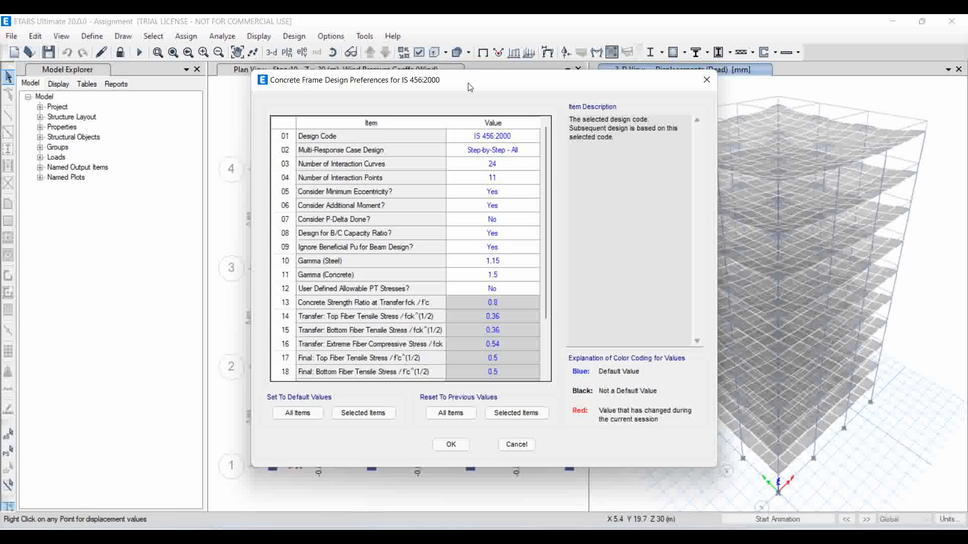
pyautogui.click(489, 137)
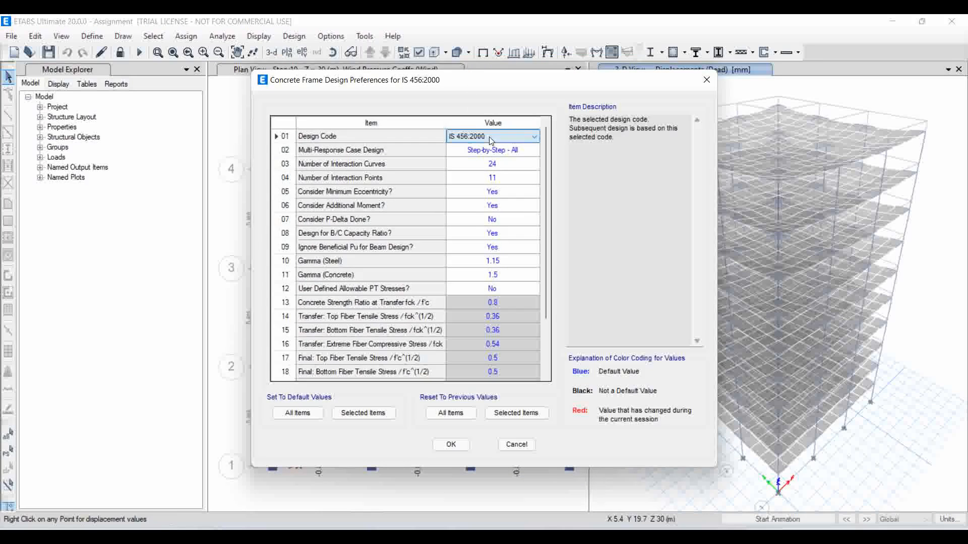
pyautogui.click(513, 141)
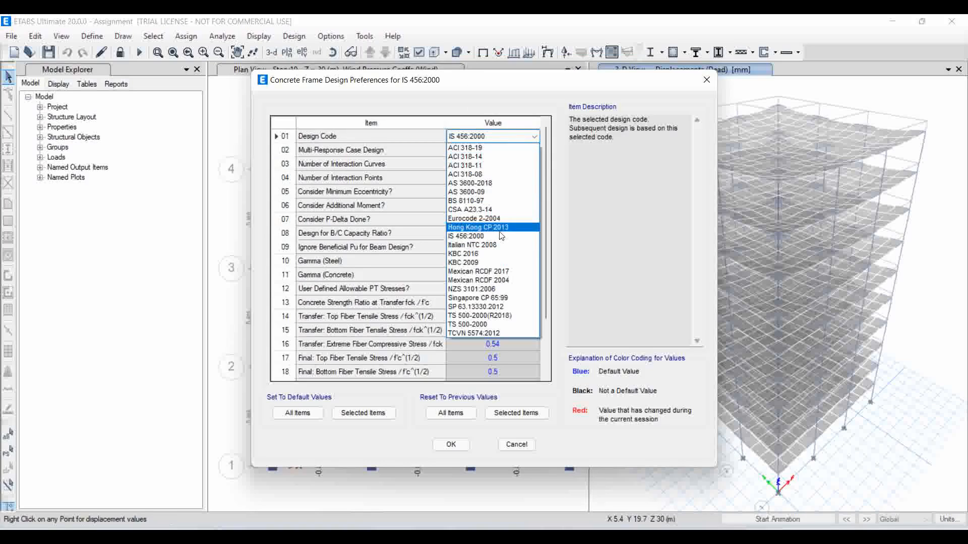
pyautogui.click(491, 238)
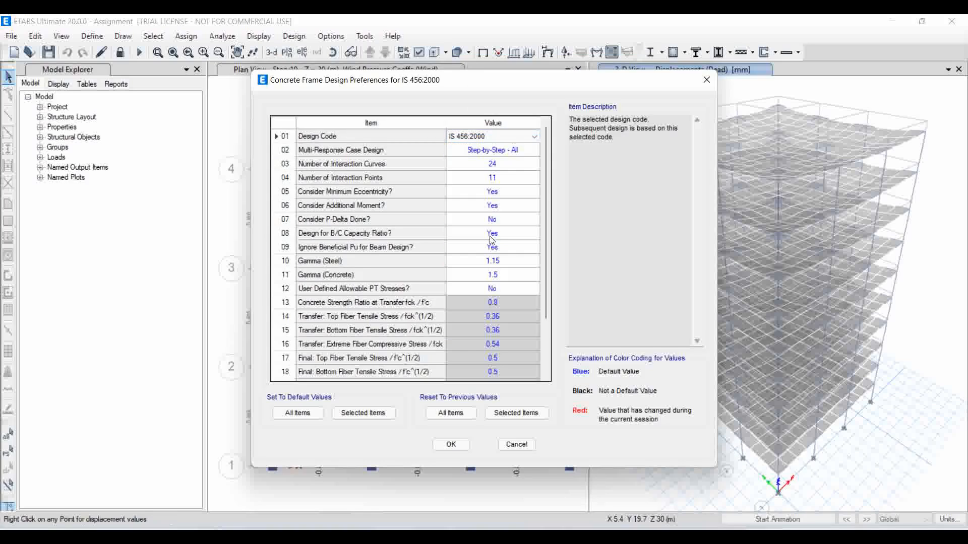
pyautogui.click(456, 446)
pyautogui.click(455, 443)
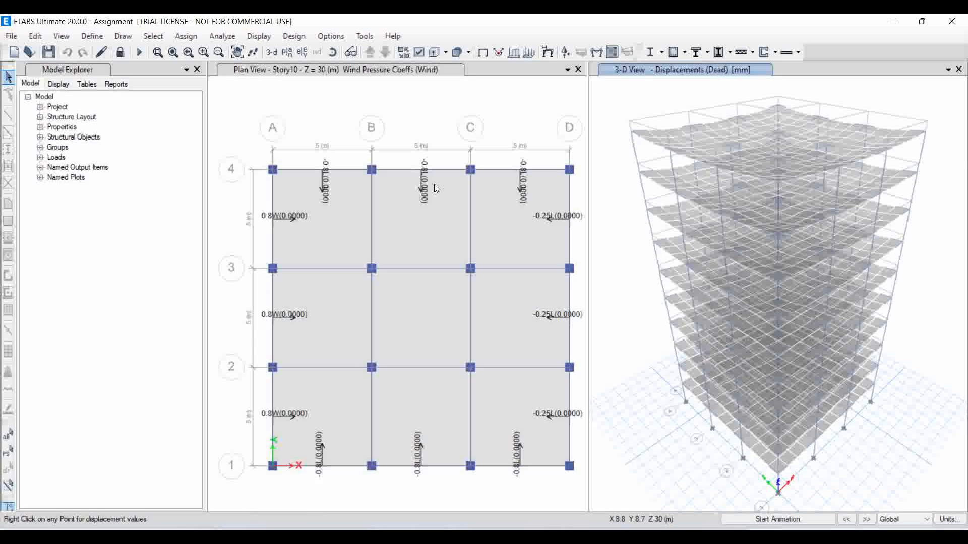
# - Run the concrete frame design check, reiterating analysis and design for differing sections, and inspect the longitudinal reinforcing in the 3-D view
pyautogui.click(293, 36)
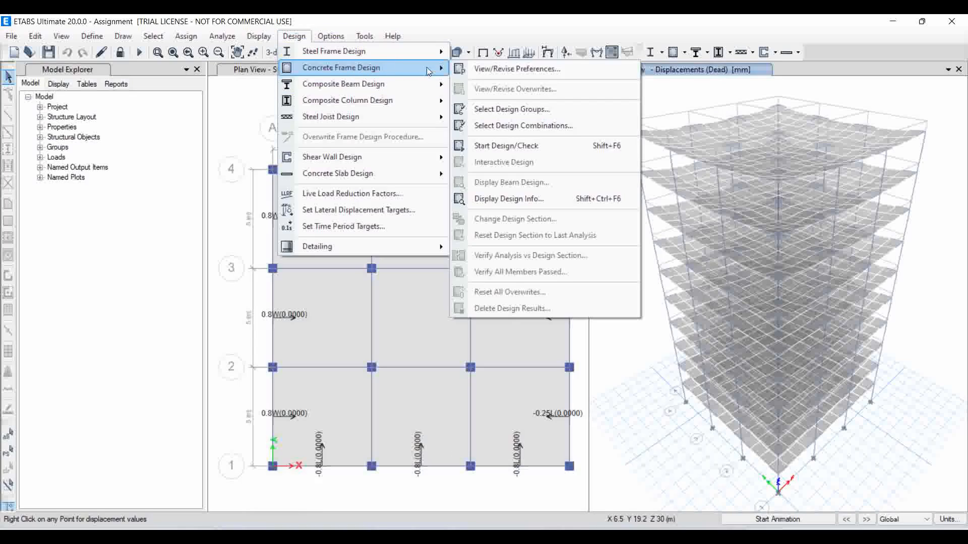
pyautogui.click(507, 146)
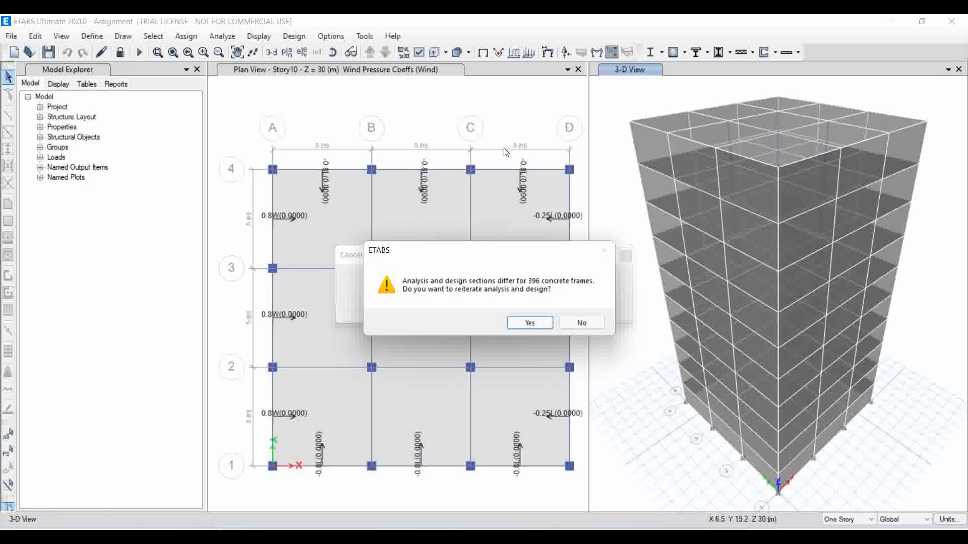
pyautogui.click(539, 326)
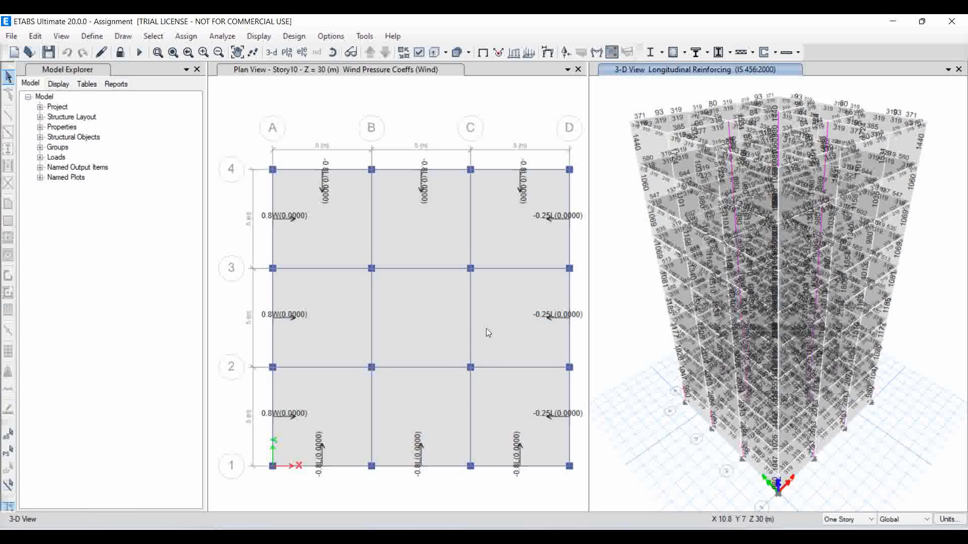
pyautogui.moveTo(652, 111)
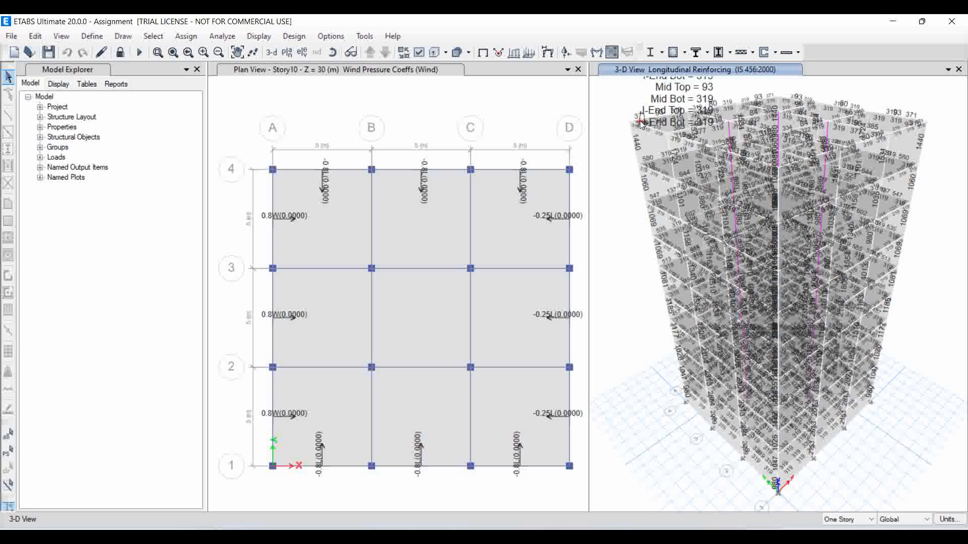
pyautogui.moveTo(658, 174)
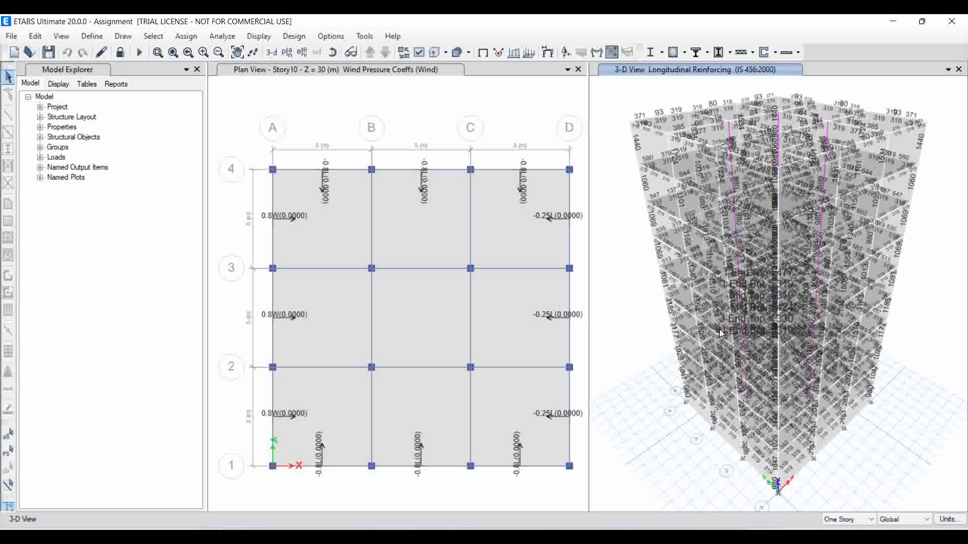
pyautogui.moveTo(705, 324)
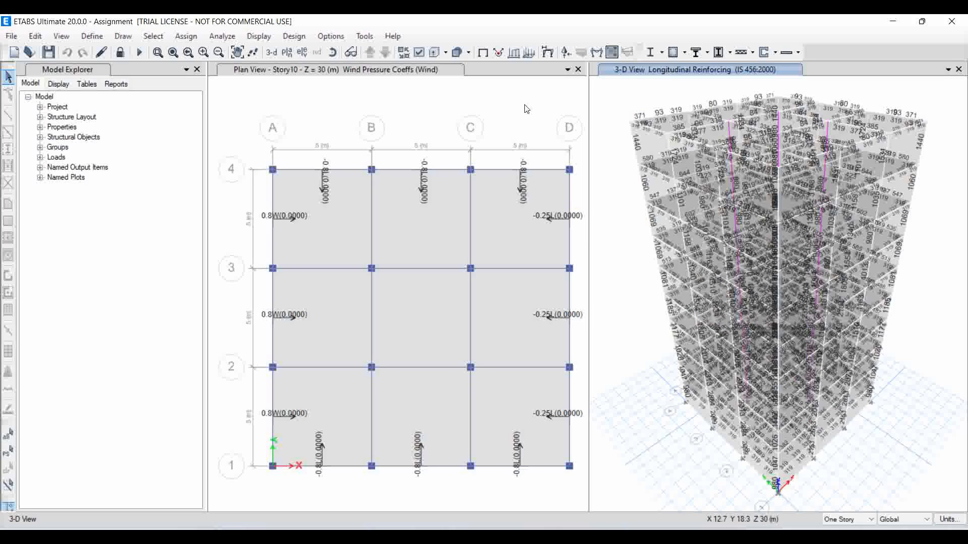
# - Verify whether all concrete frame members pass the design check and dismiss the result
pyautogui.click(295, 36)
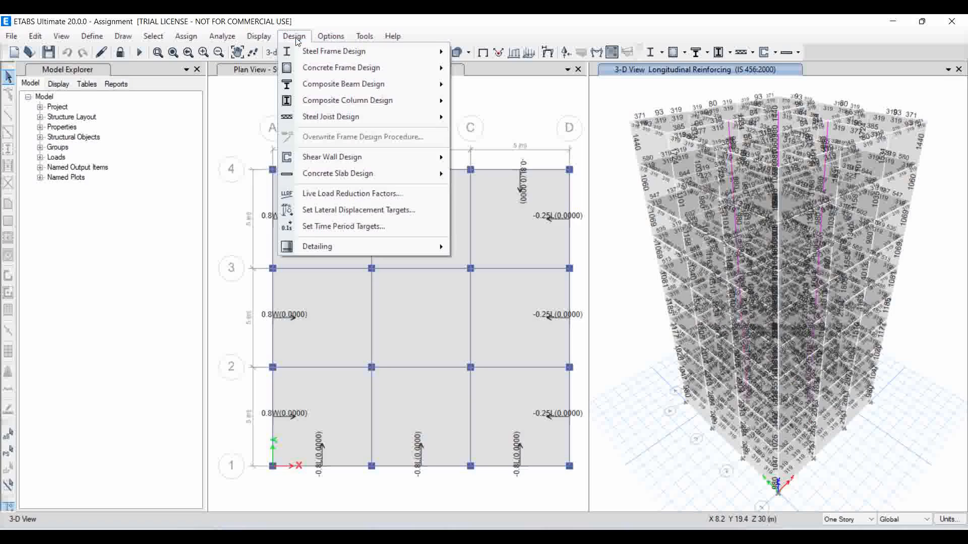
pyautogui.moveTo(380, 65)
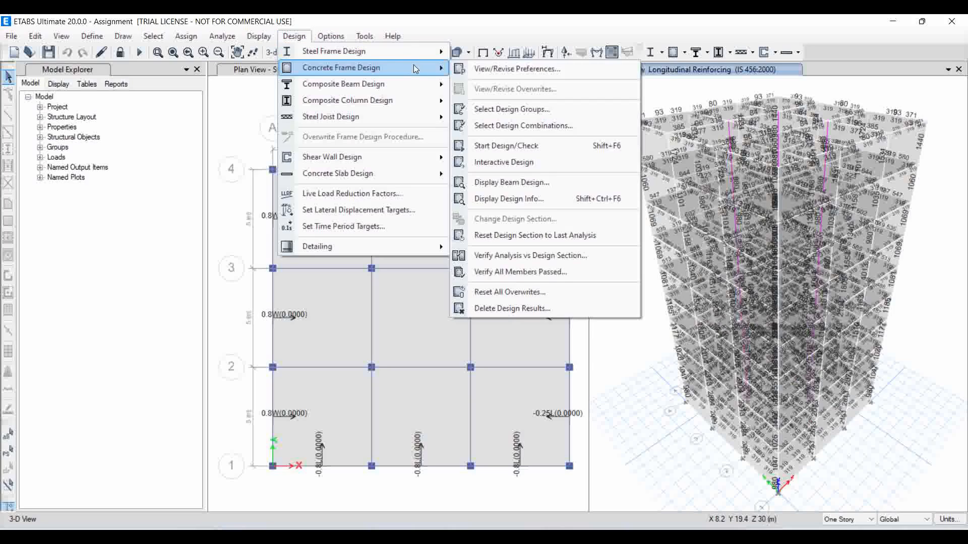
pyautogui.click(512, 273)
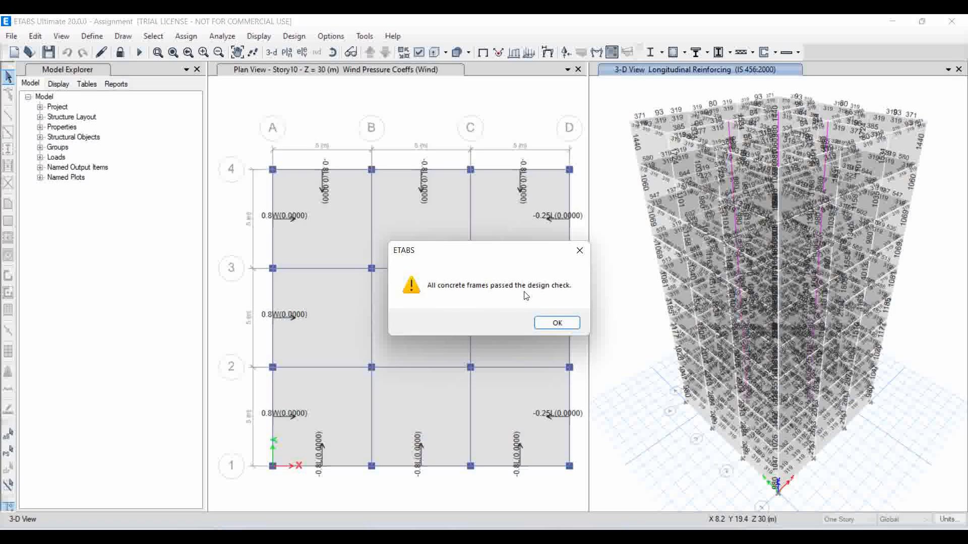
pyautogui.click(554, 321)
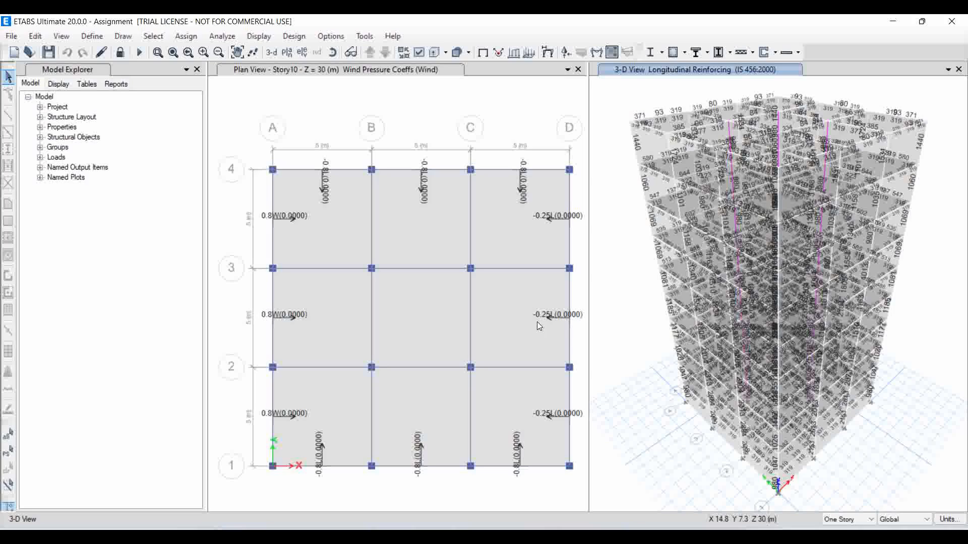
# - Select the Summary Report from the model's available reports
pyautogui.click(115, 84)
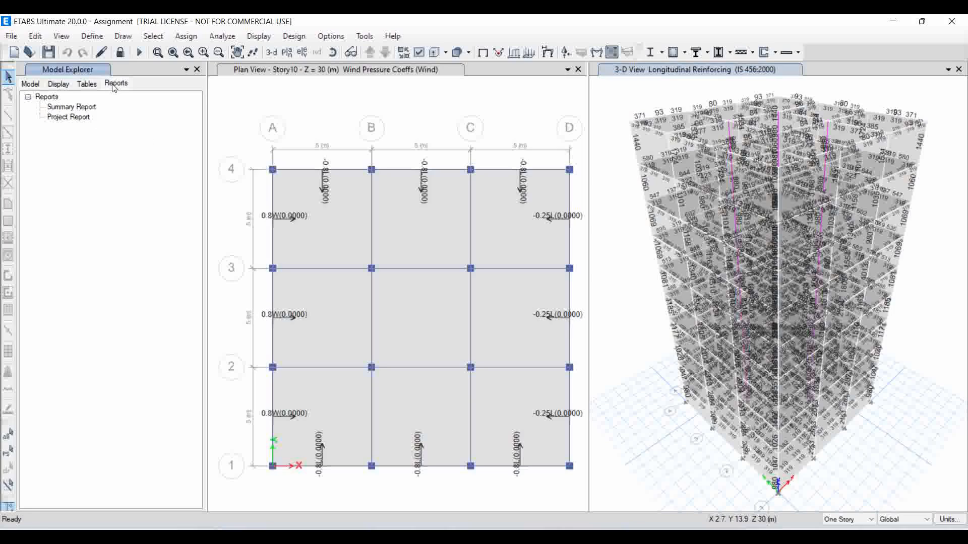
pyautogui.click(70, 109)
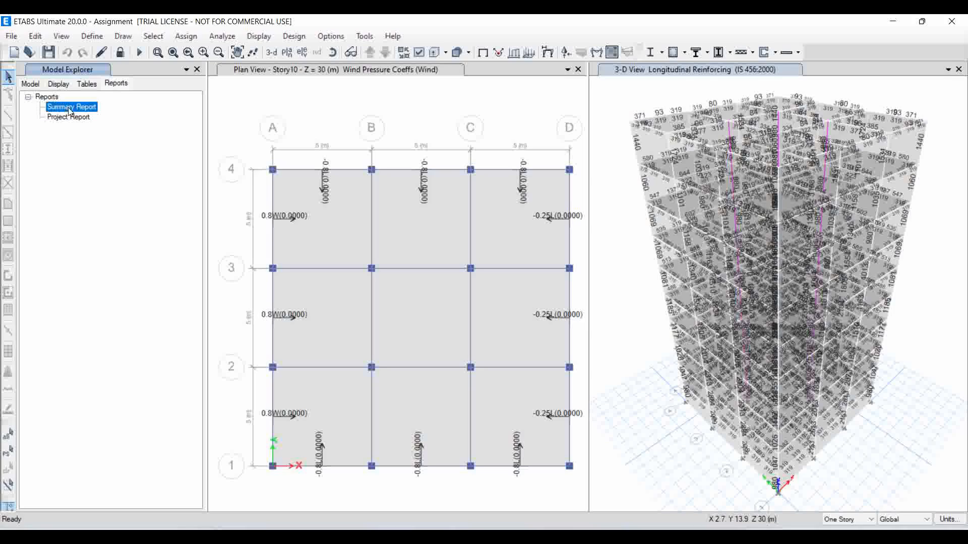